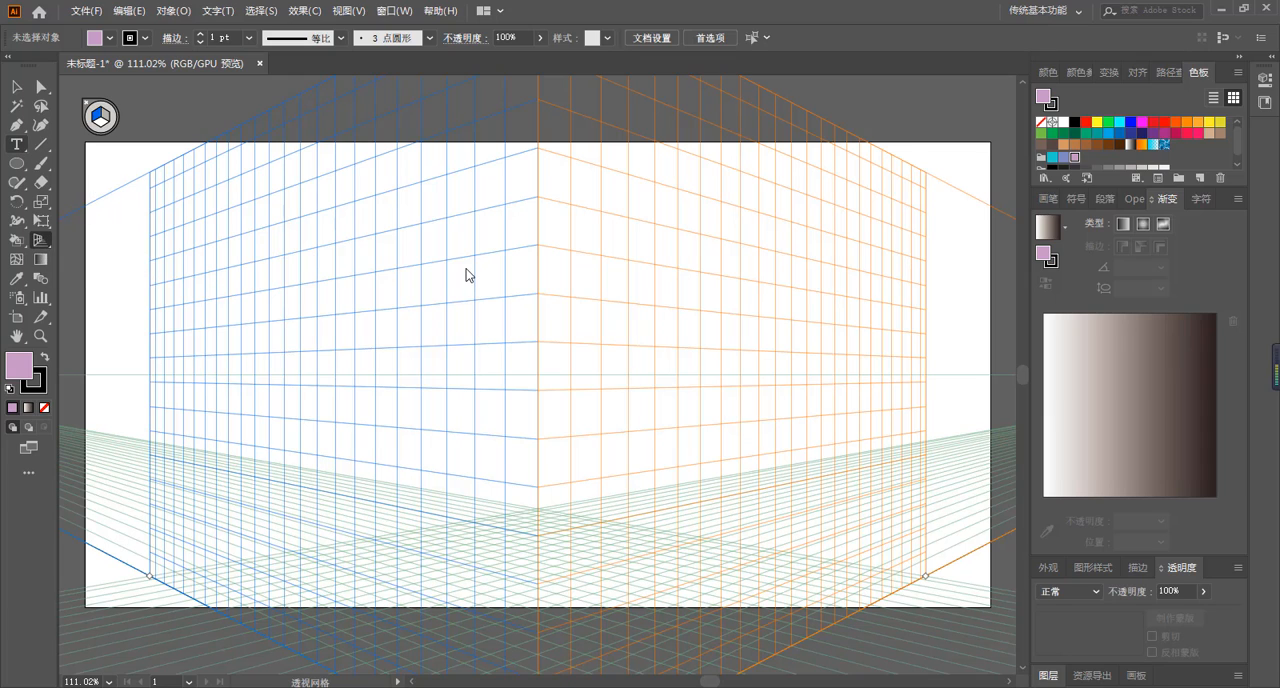
Hide the two-point perspective grid and turn it back on with the Perspective Grid tool.
key(t)
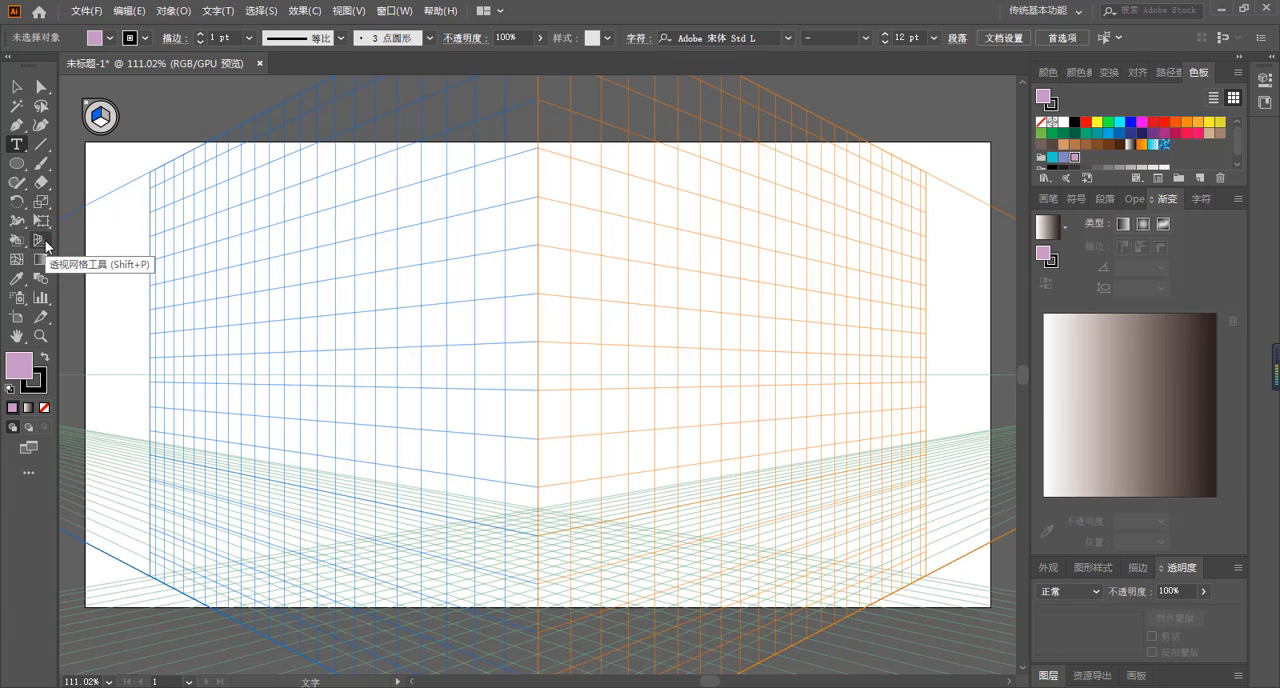
click(45, 240)
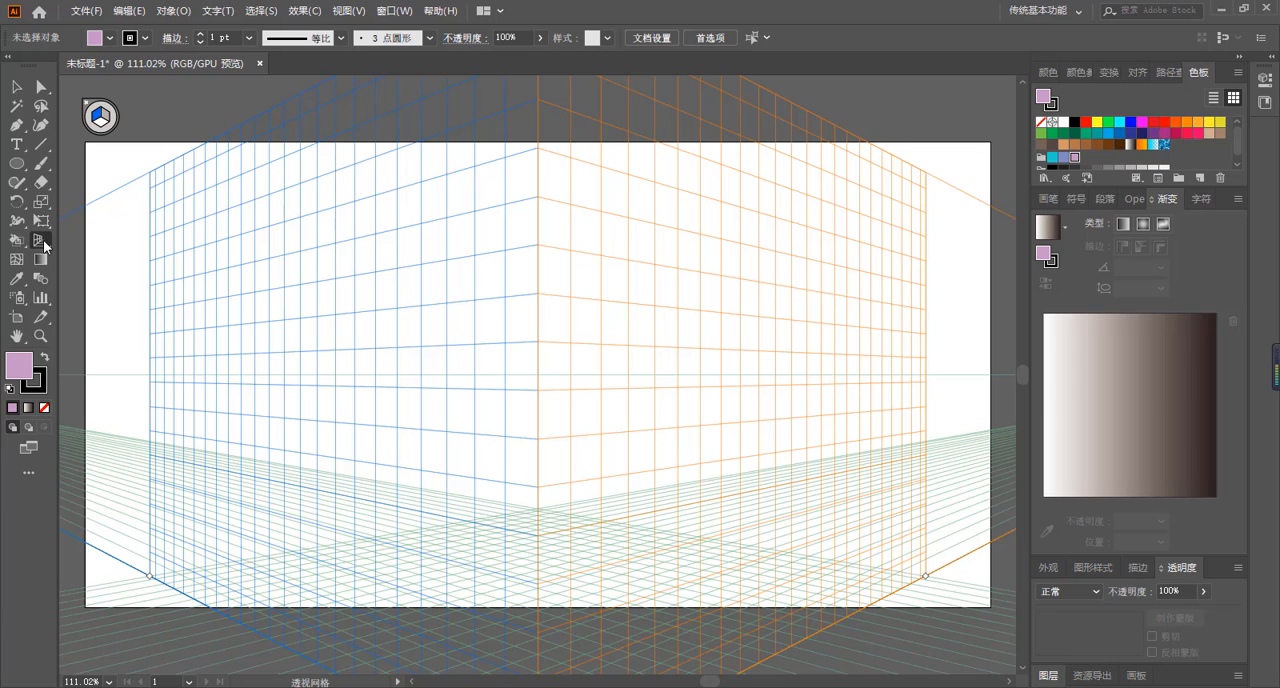
key(ctrl+shift+i)
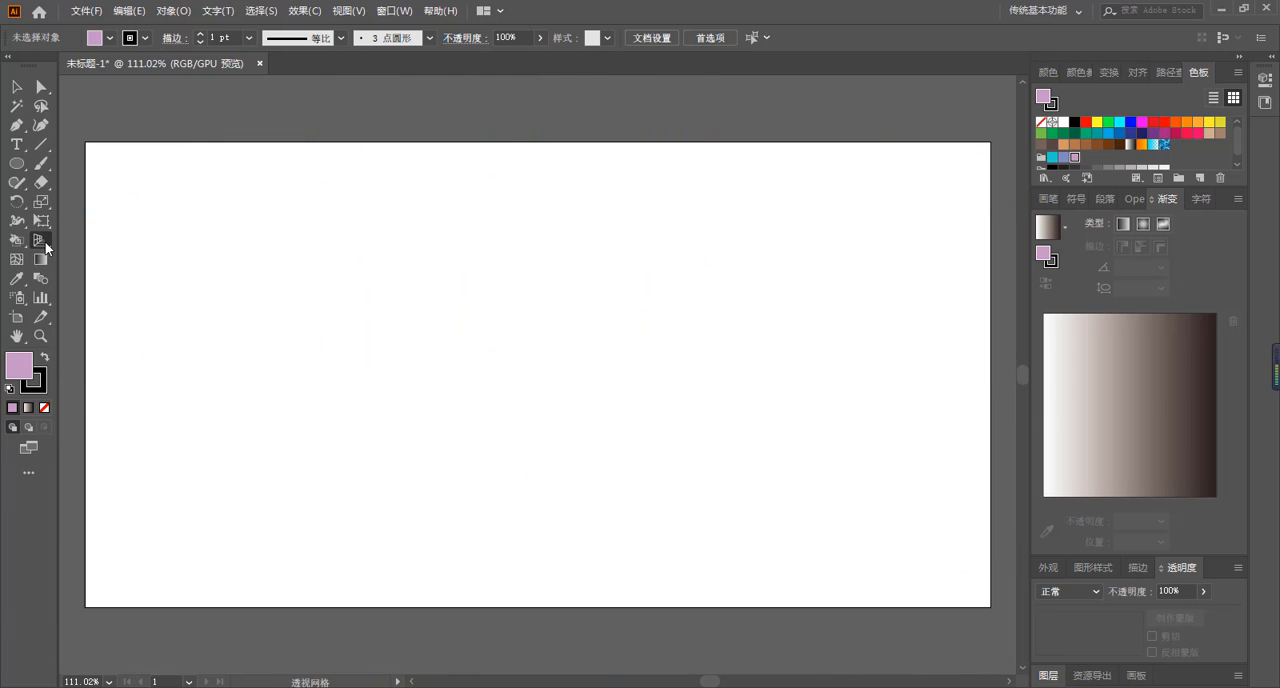
click(41, 240)
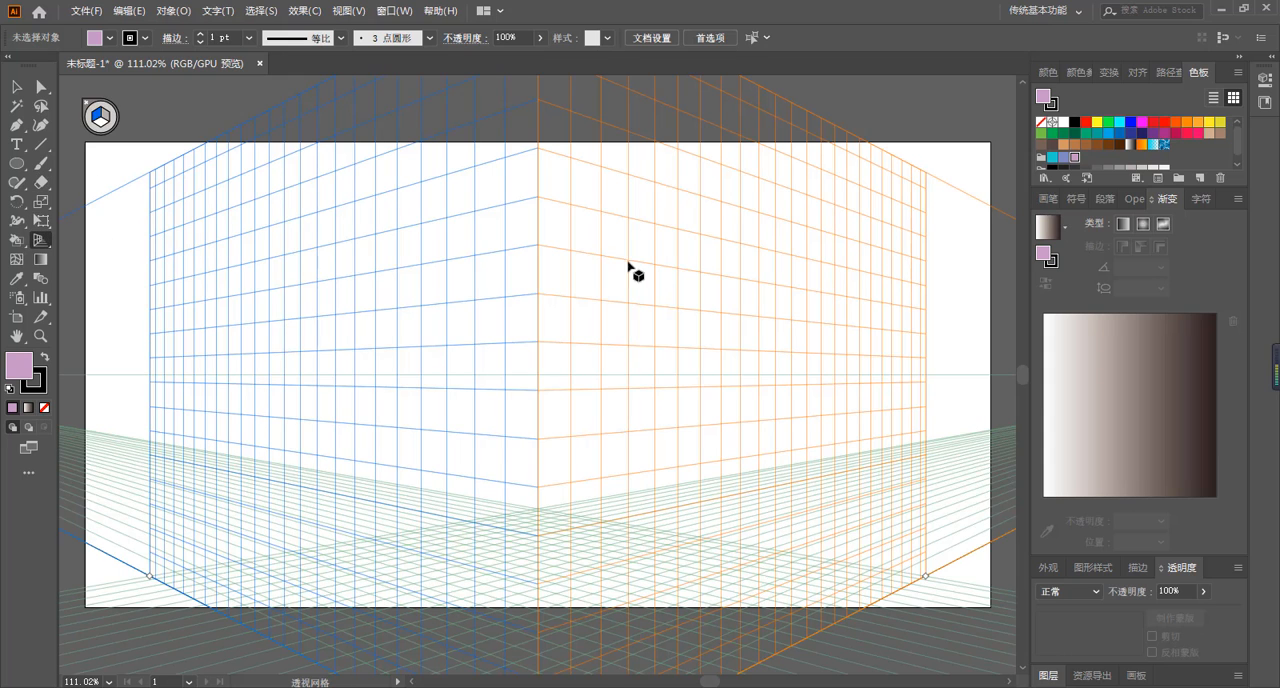
Draw a rectangle about 316 by 236 pt on the left perspective plane, ending at the grid's central vertical edge.
click(18, 163)
click(85, 163)
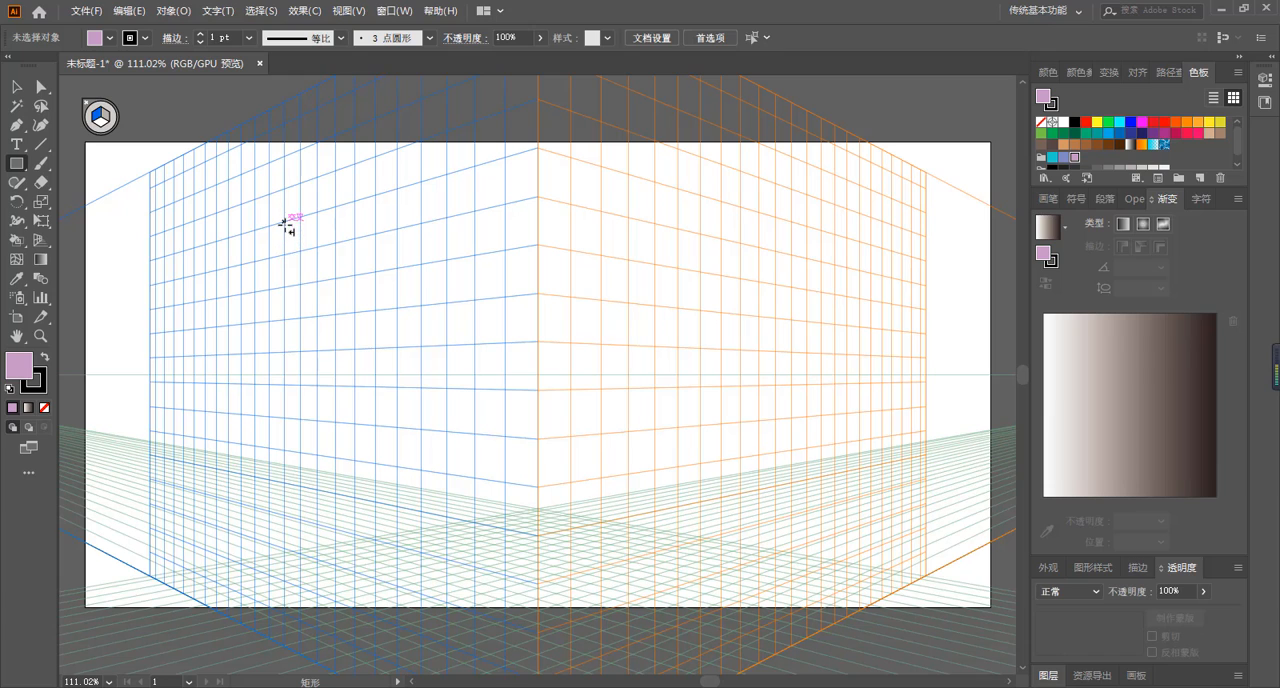
drag(291, 223, 539, 536)
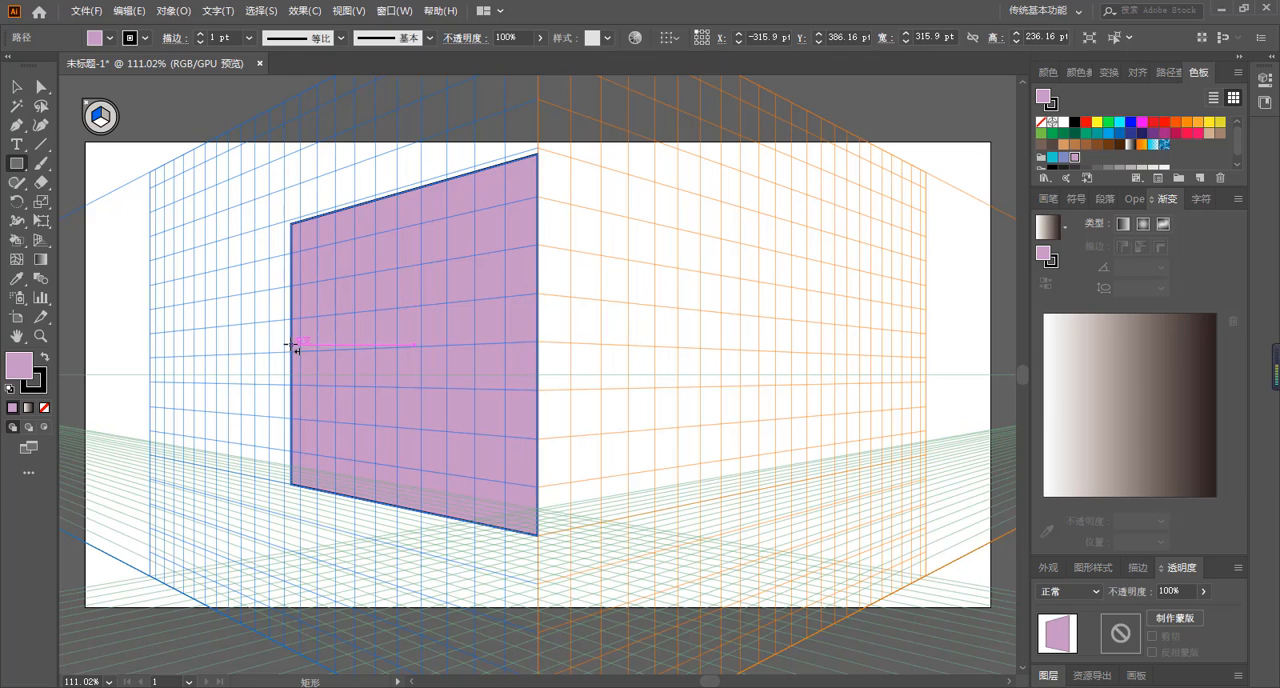
Activate the right grid plane and draw a rectangle about 320 by 180 pt on it.
key(shift+v)
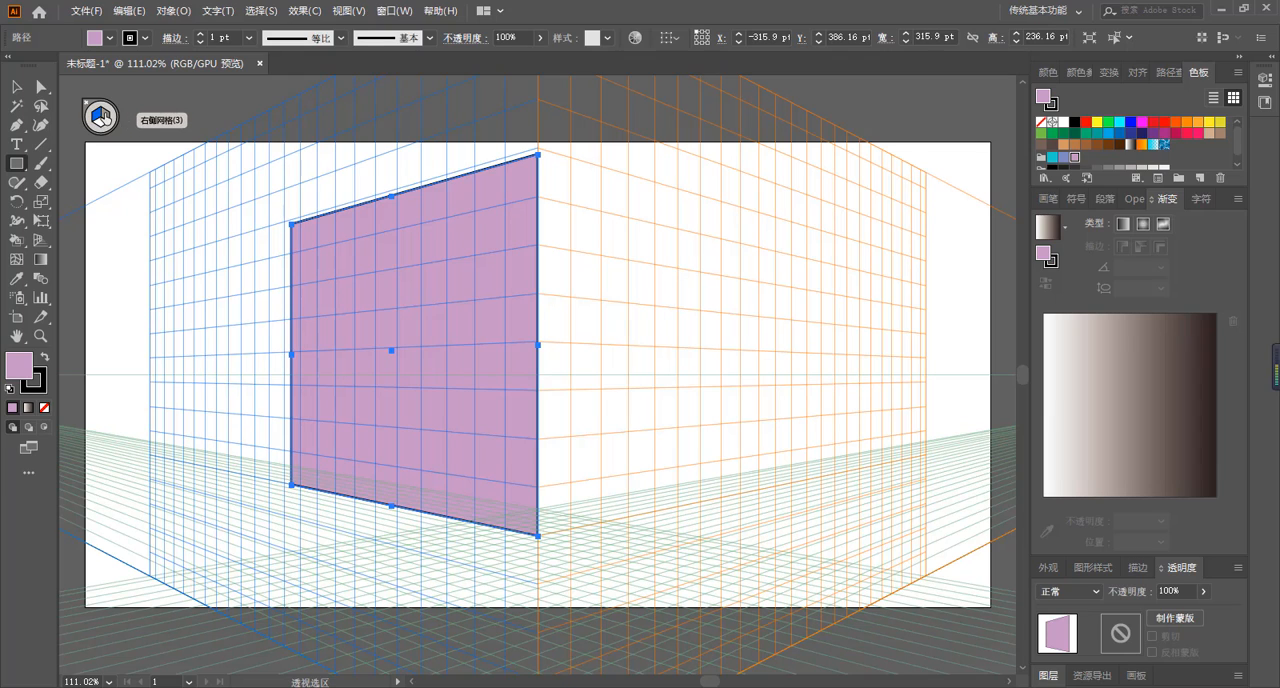
click(105, 118)
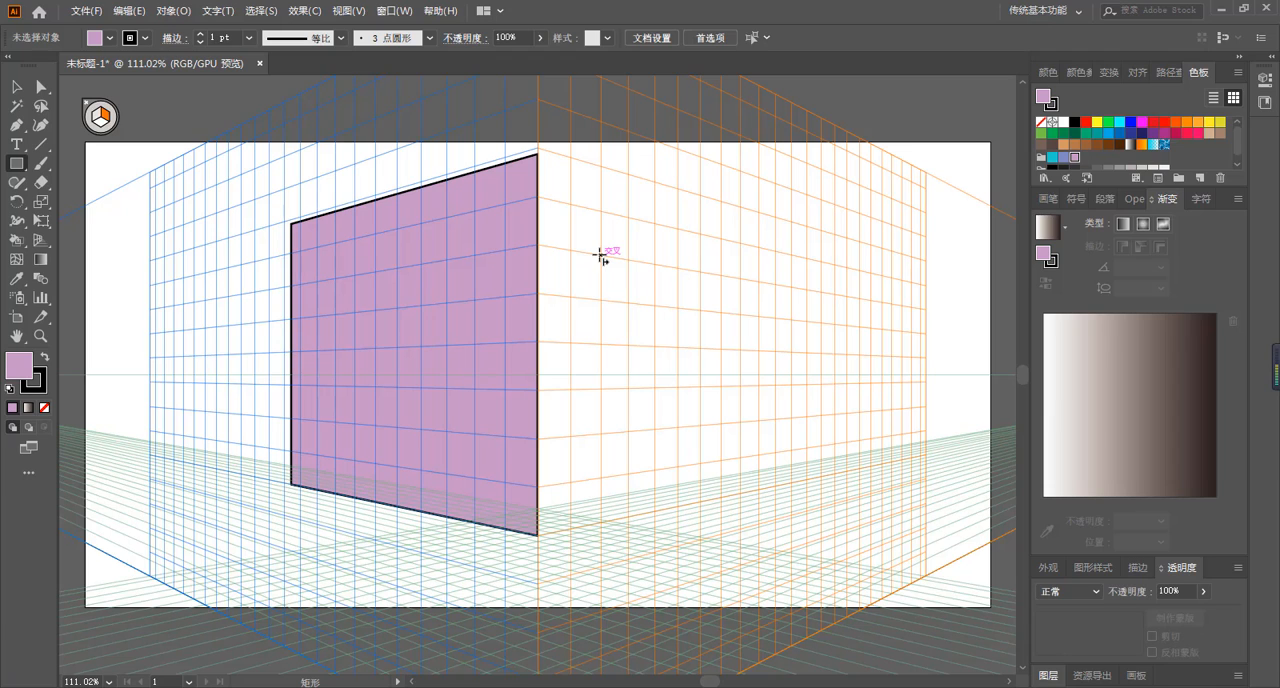
drag(600, 255, 816, 480)
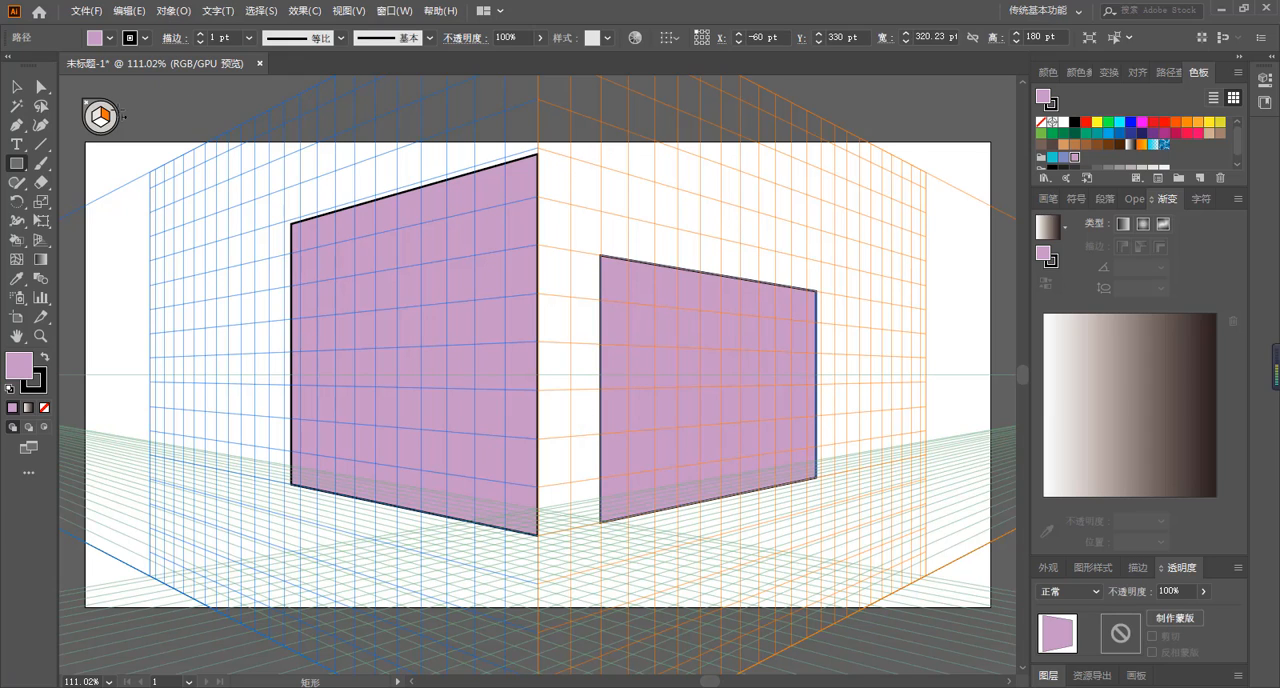
Activate the horizontal grid plane and draw a floor rectangle about 438 by 529 pt from the grid's front corner.
click(105, 124)
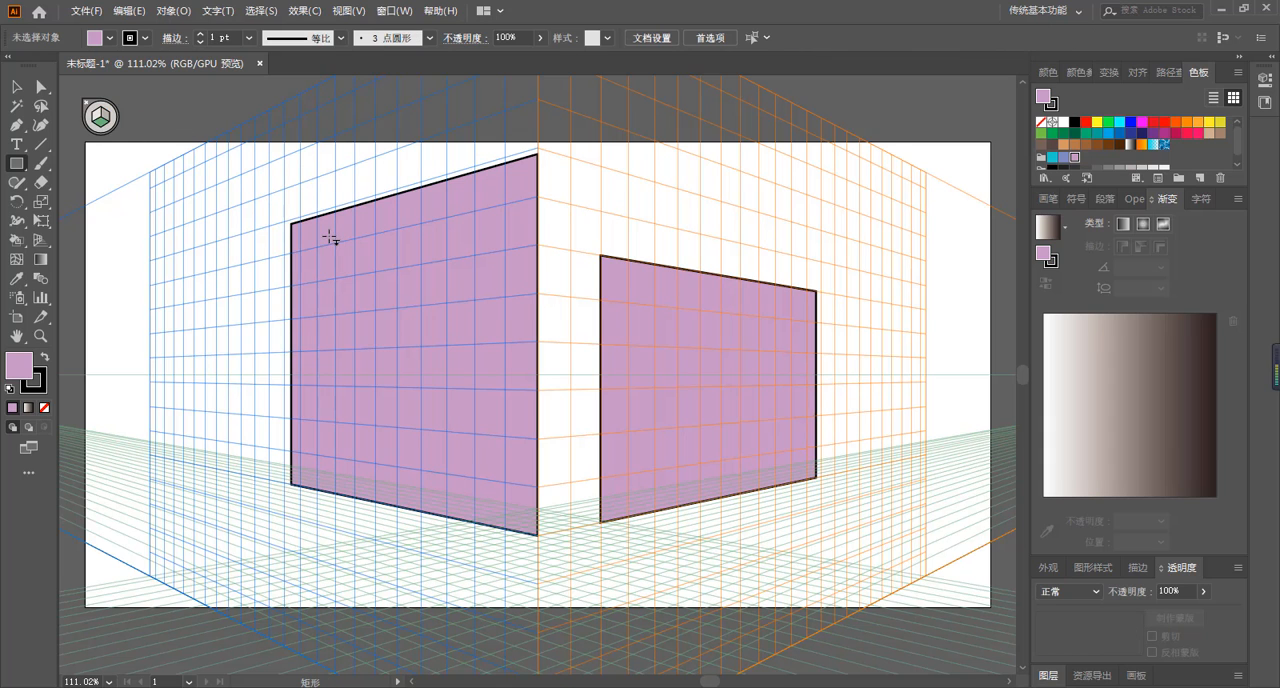
scroll(540, 360, down, 5)
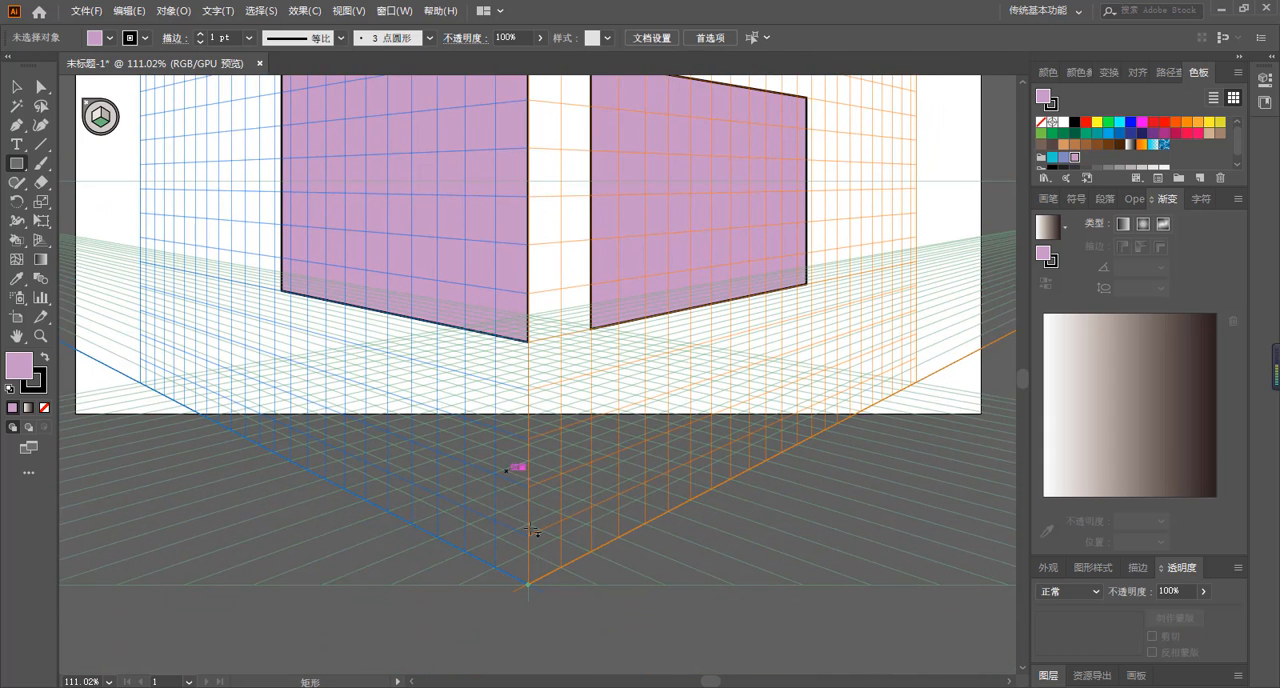
drag(541, 554, 572, 348)
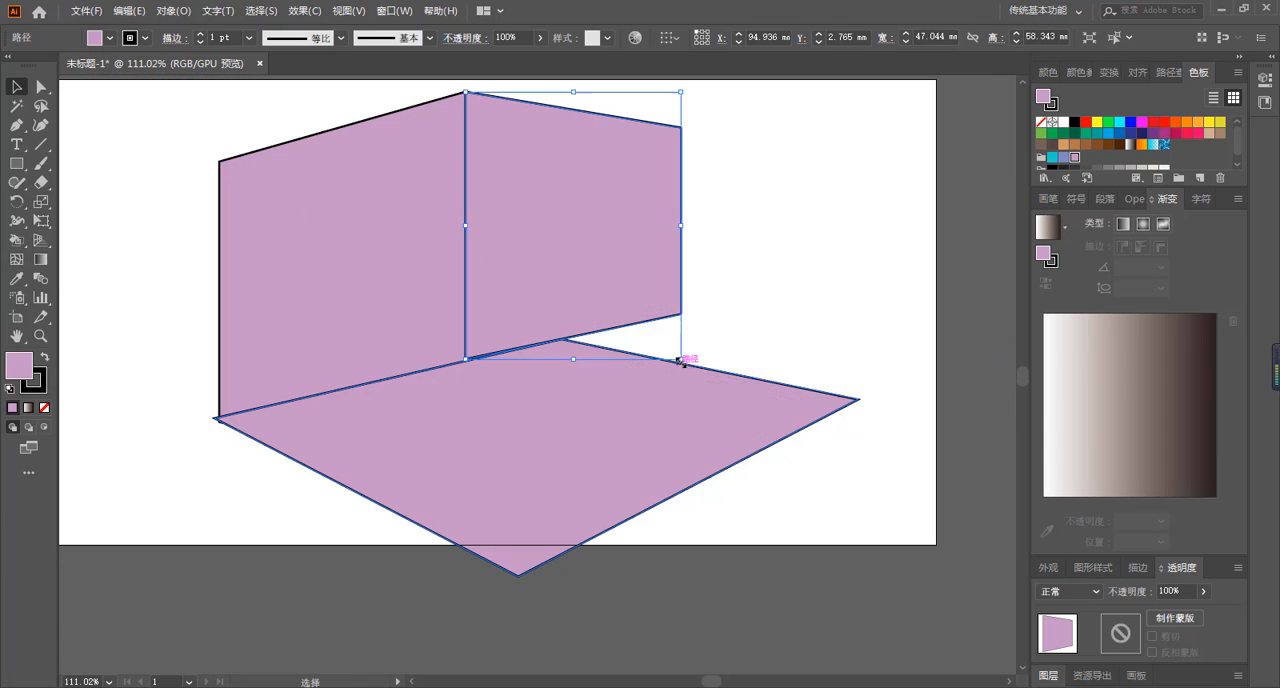
drag(682, 358, 725, 446)
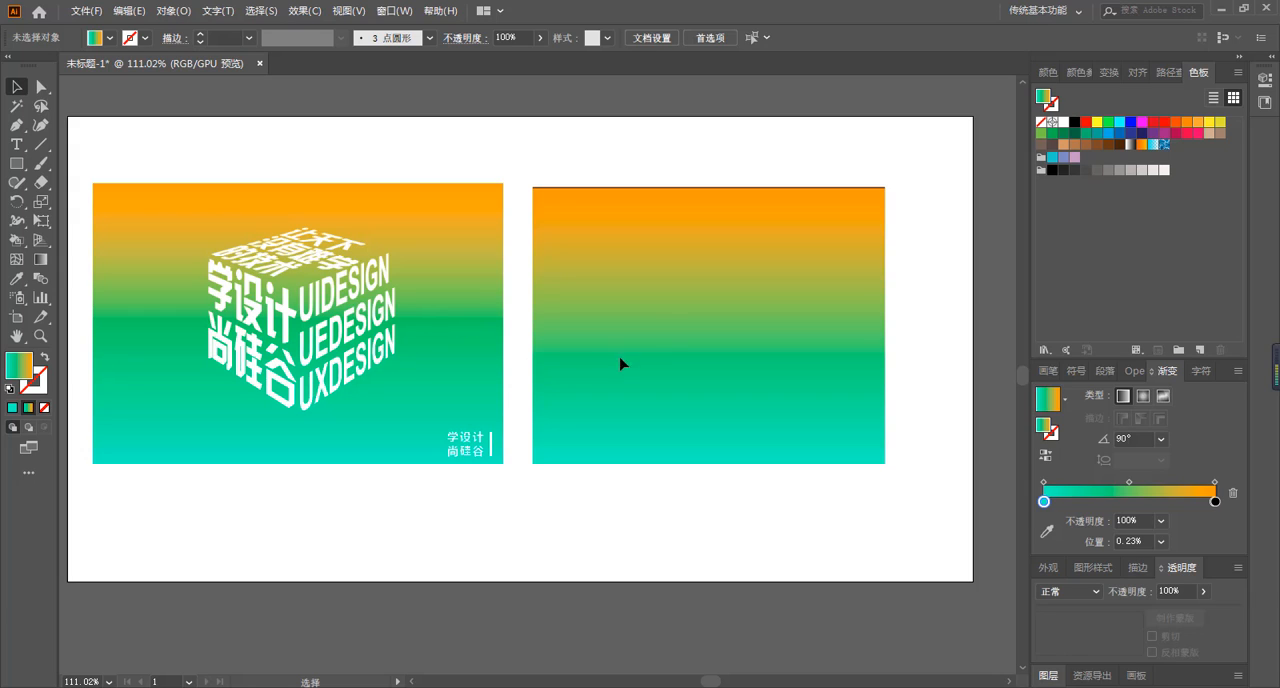
Add the two-line text 学设计 / 尚硅谷 on the right gradient rectangle and move it to that rectangle's upper-left area.
click(16, 144)
click(596, 303)
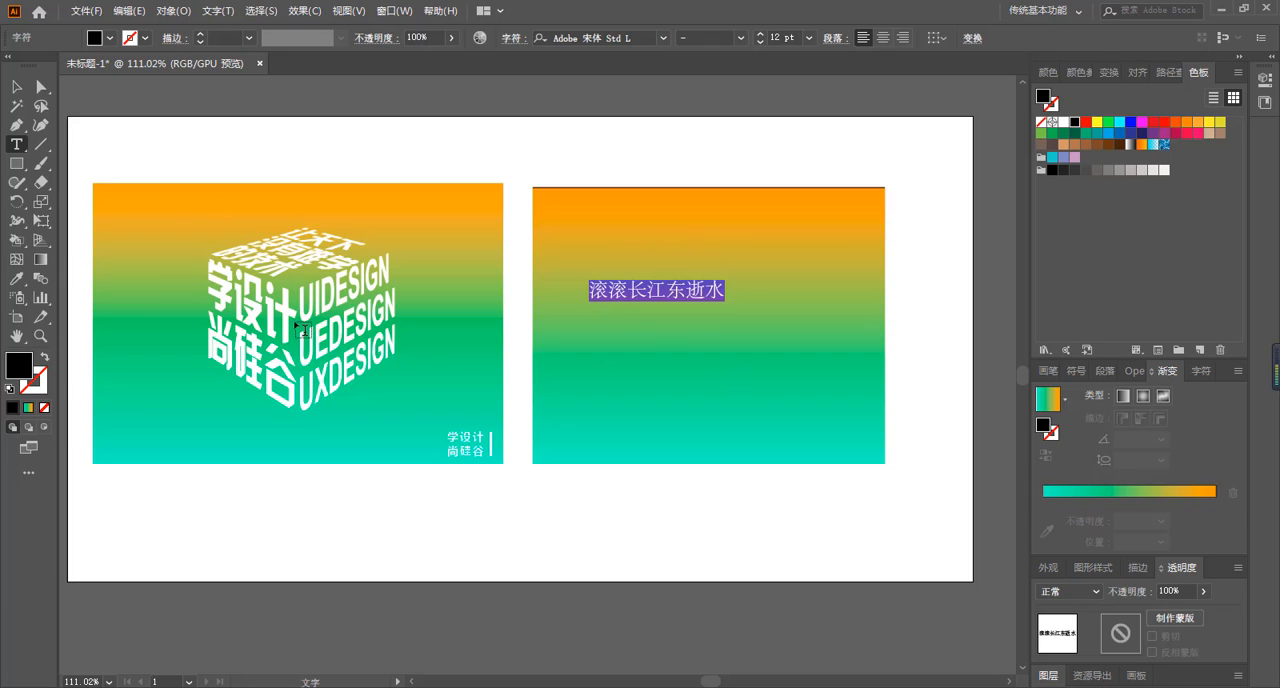
text(xuesheji)
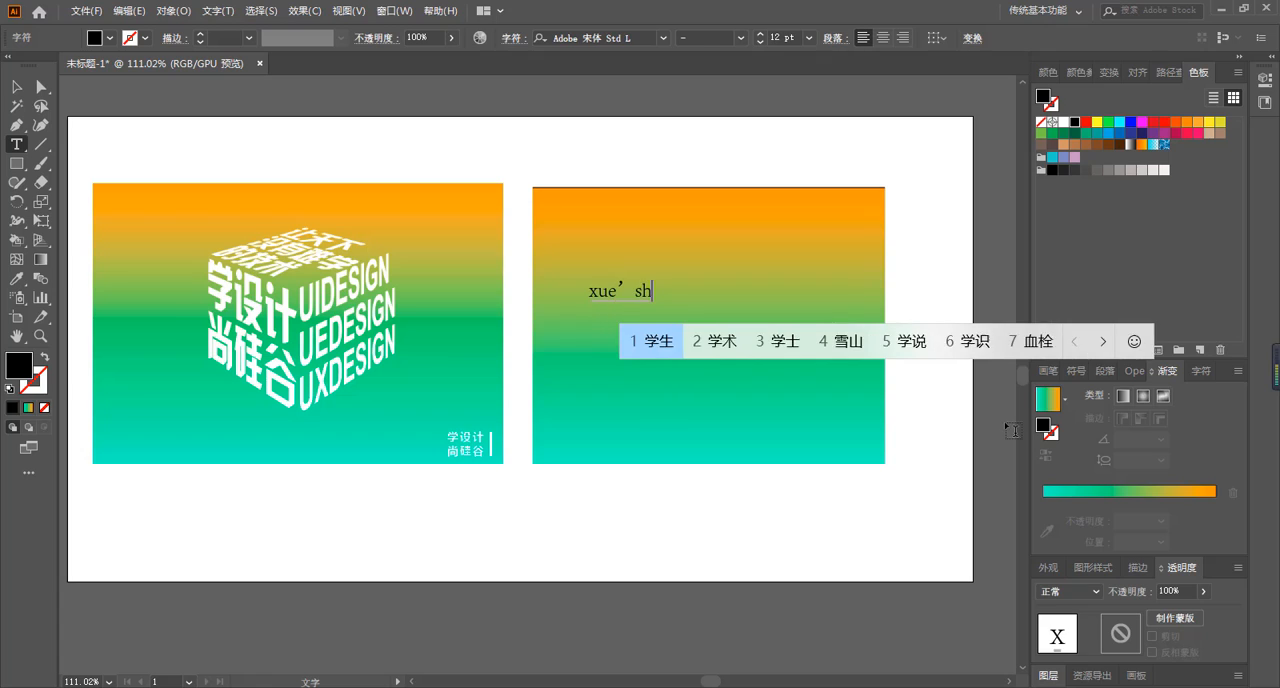
key(space)
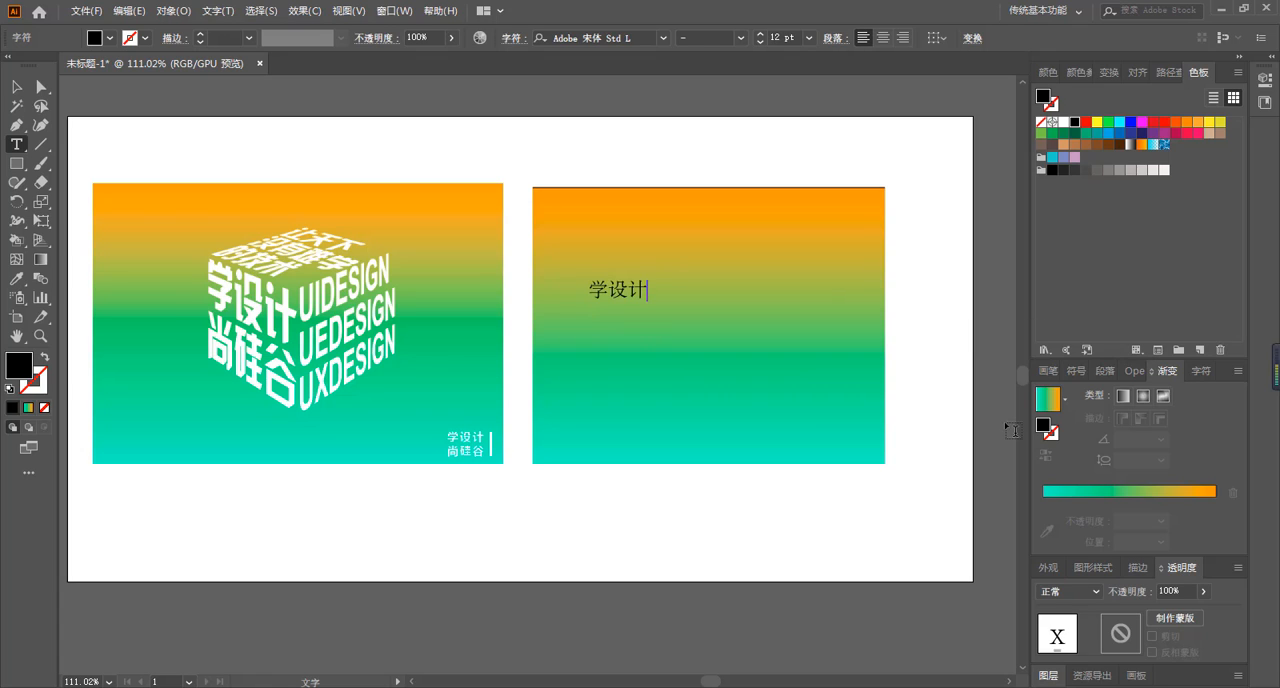
key(Return)
text(shanggui)
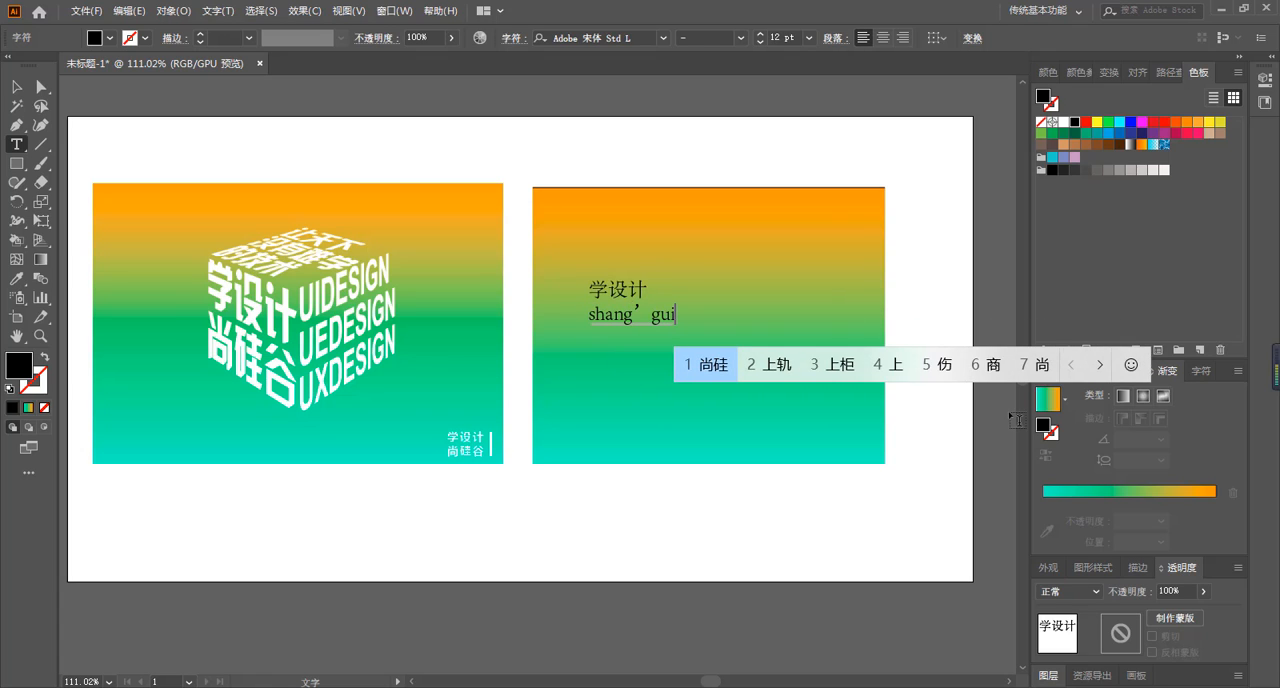
text(gu)
key(space)
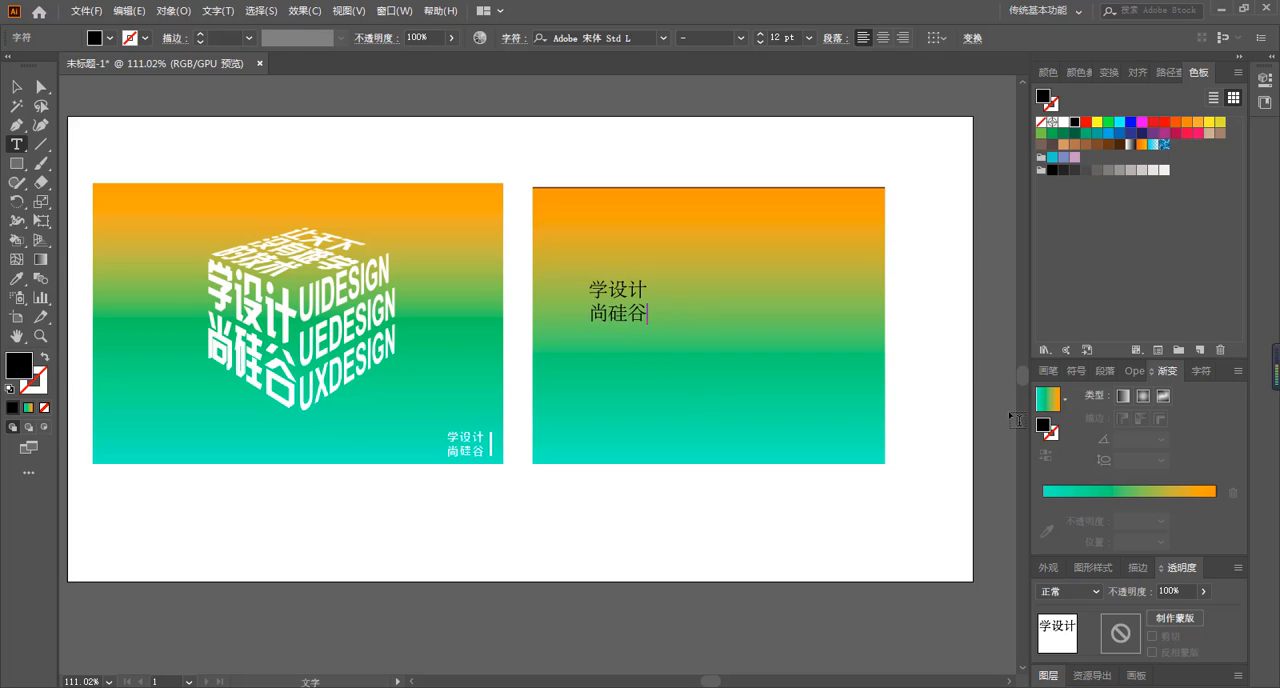
click(17, 87)
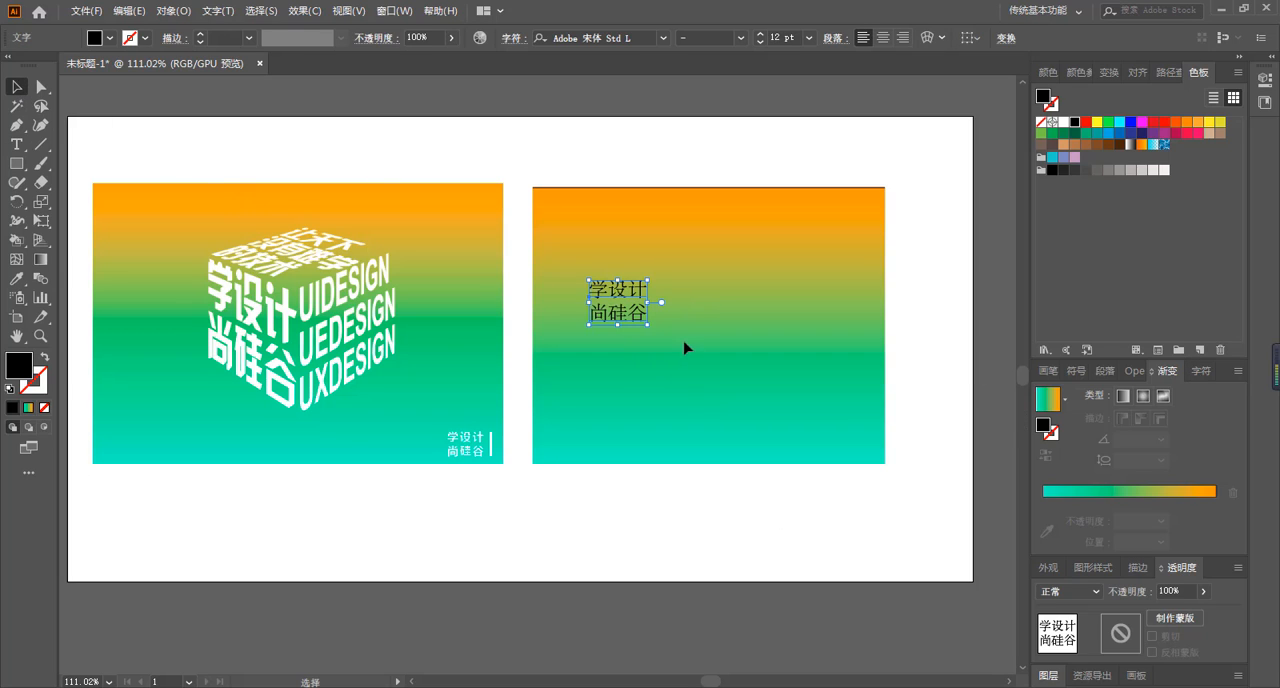
drag(622, 305, 598, 268)
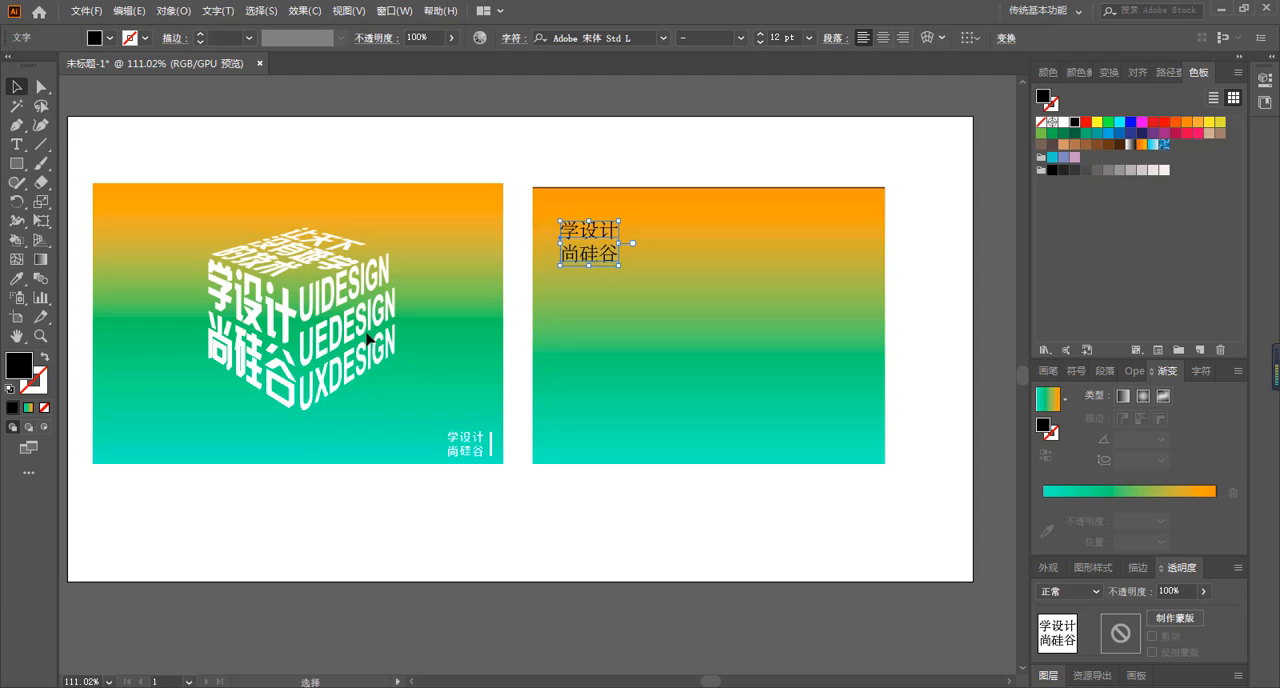
Start a separate text object beside the Chinese text on the right gradient rectangle, with UIDESIGN as its first line.
click(17, 144)
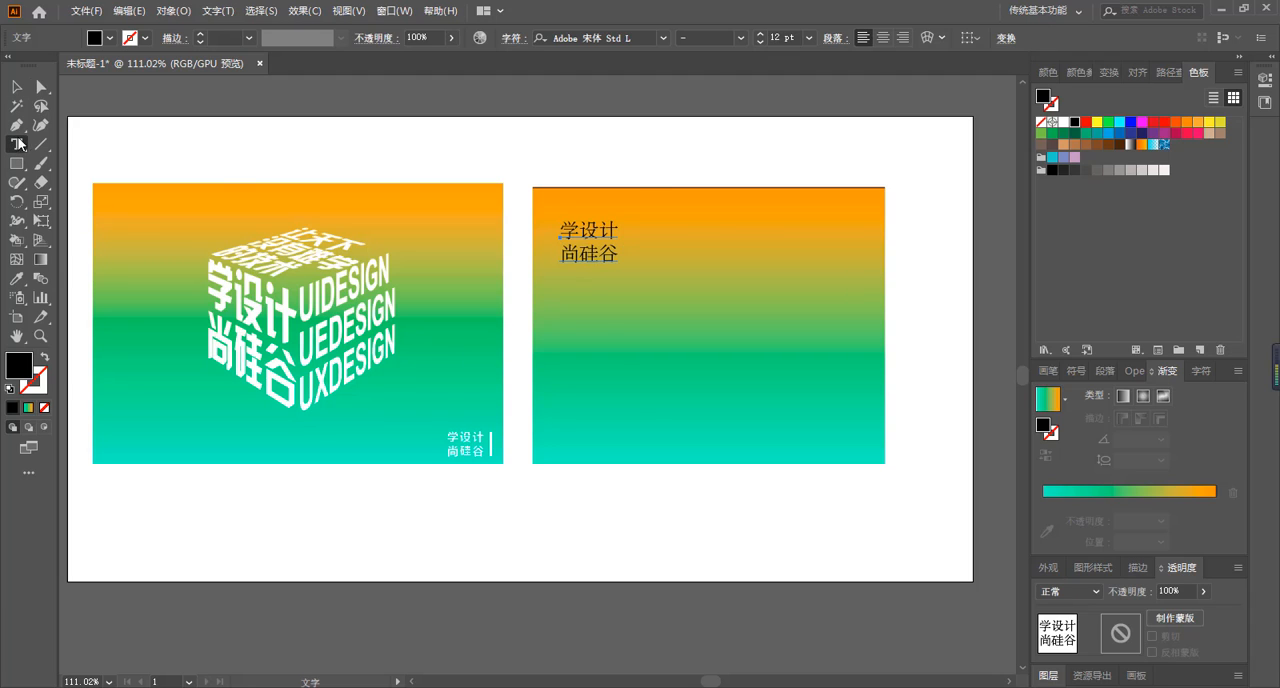
click(684, 241)
text(UI)
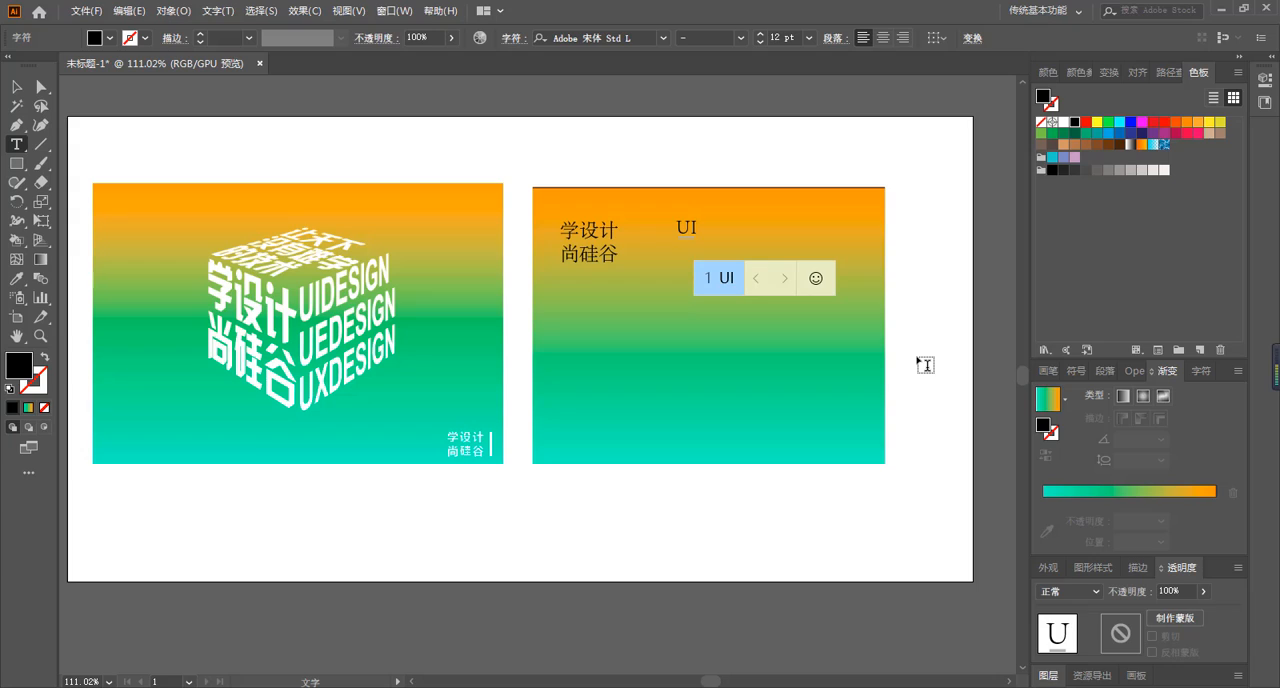
key(Return)
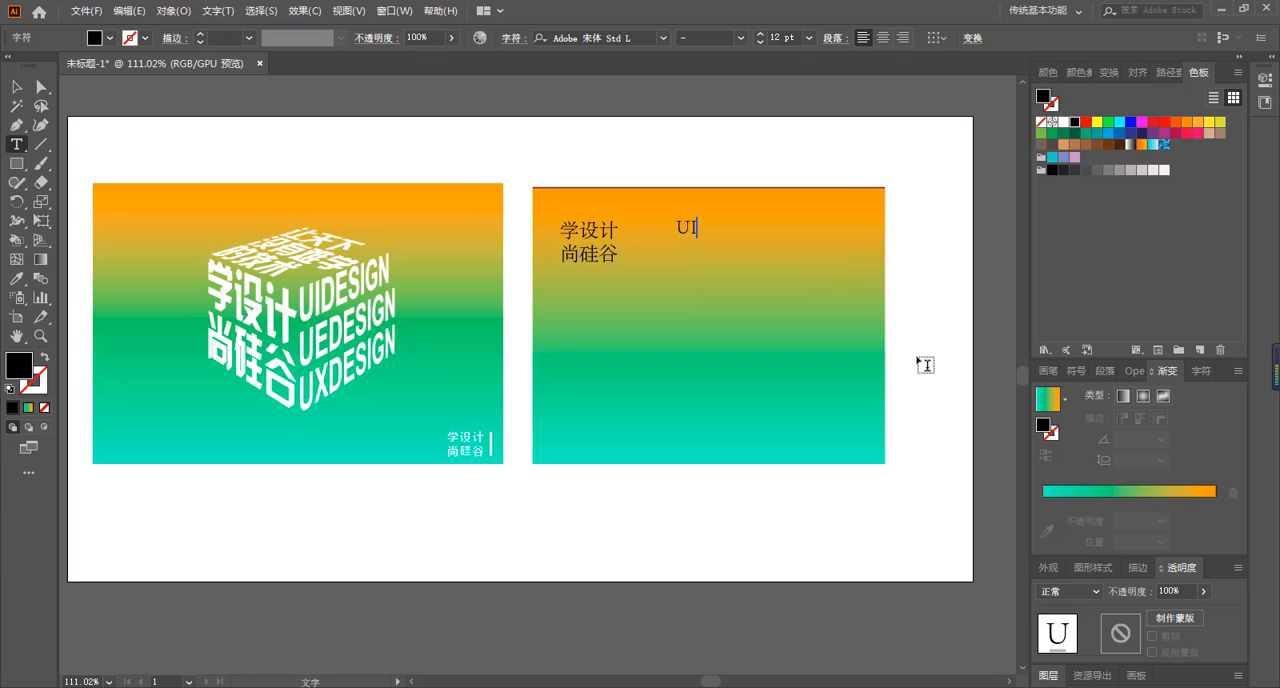
text(d)
key(BackSpace)
text(DESIG)
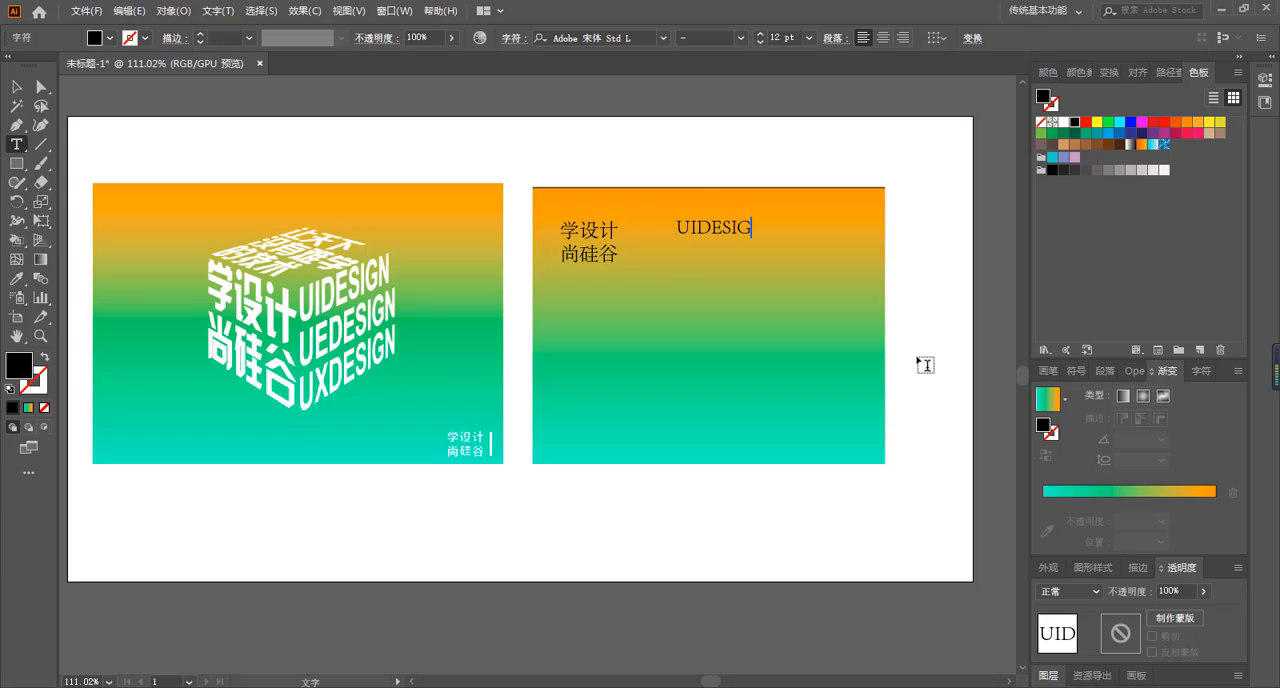
text(N)
Add the lines UEDESIGN and UXDESIGN below UIDESIGN in the same text object.
key(Return)
text(UE)
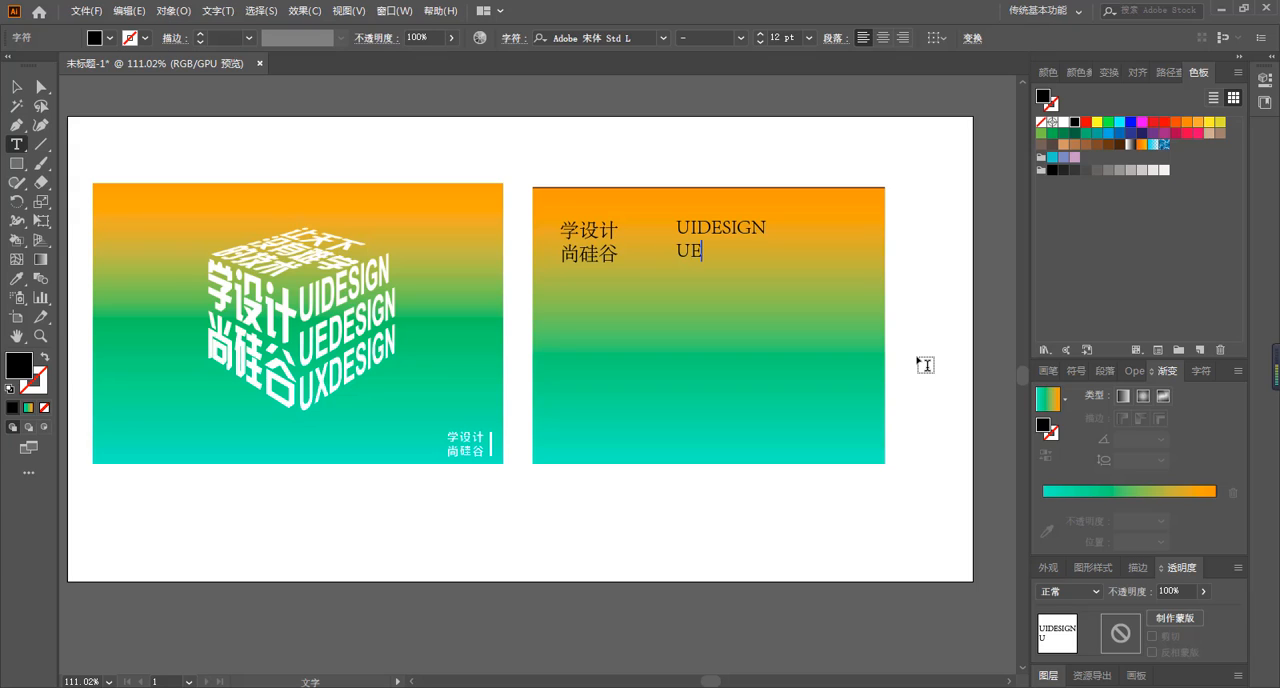
text(DESIGN)
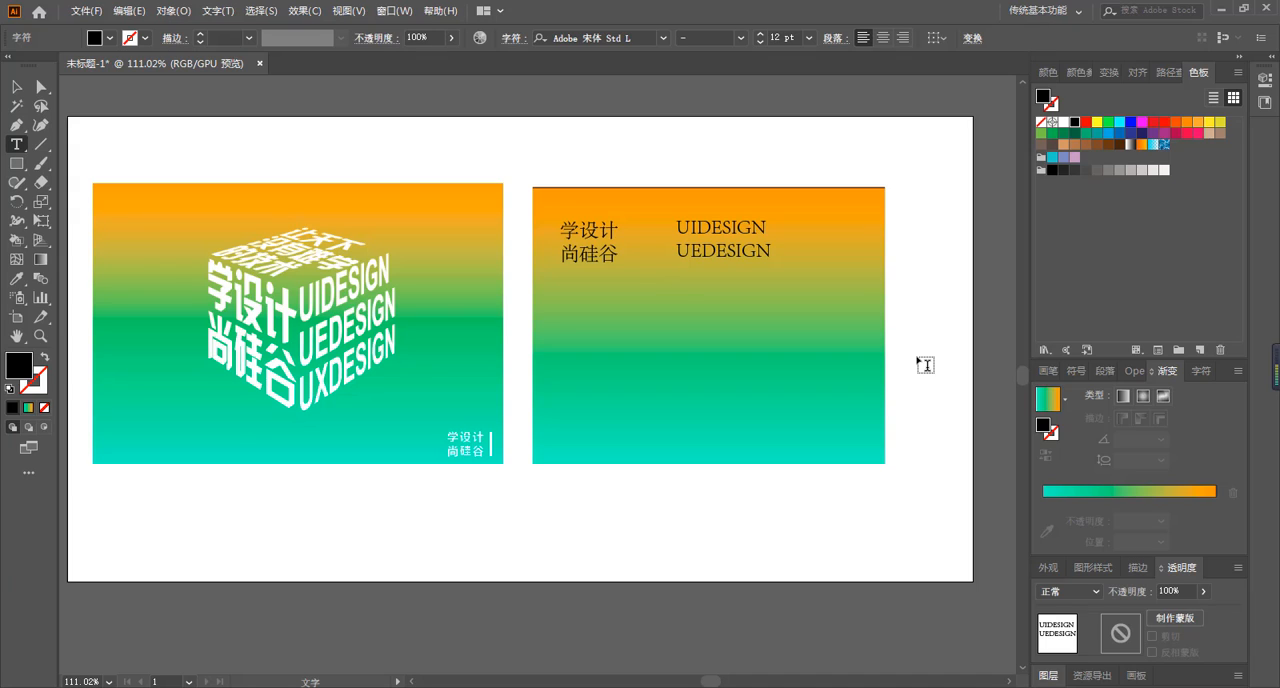
key(Return)
text(UXDESIGN)
Move the three-line English text up and left so it overlaps the gradient rectangle's top edge.
click(16, 87)
click(708, 258)
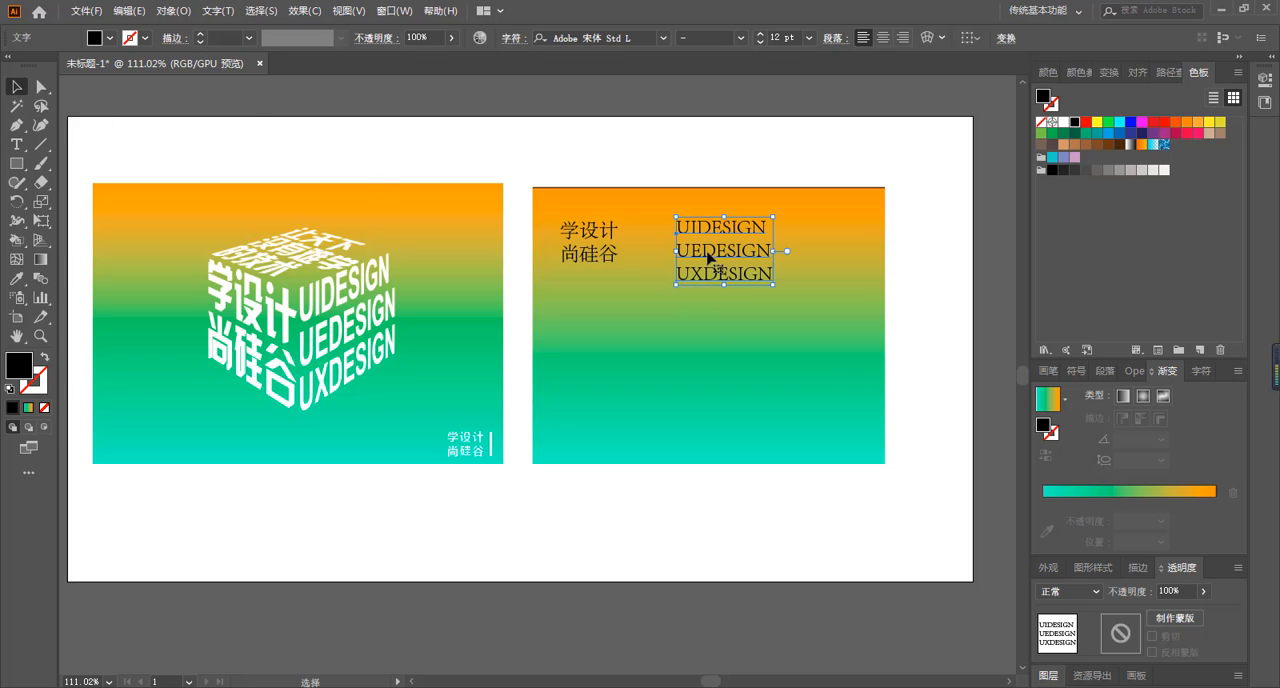
drag(708, 258, 663, 207)
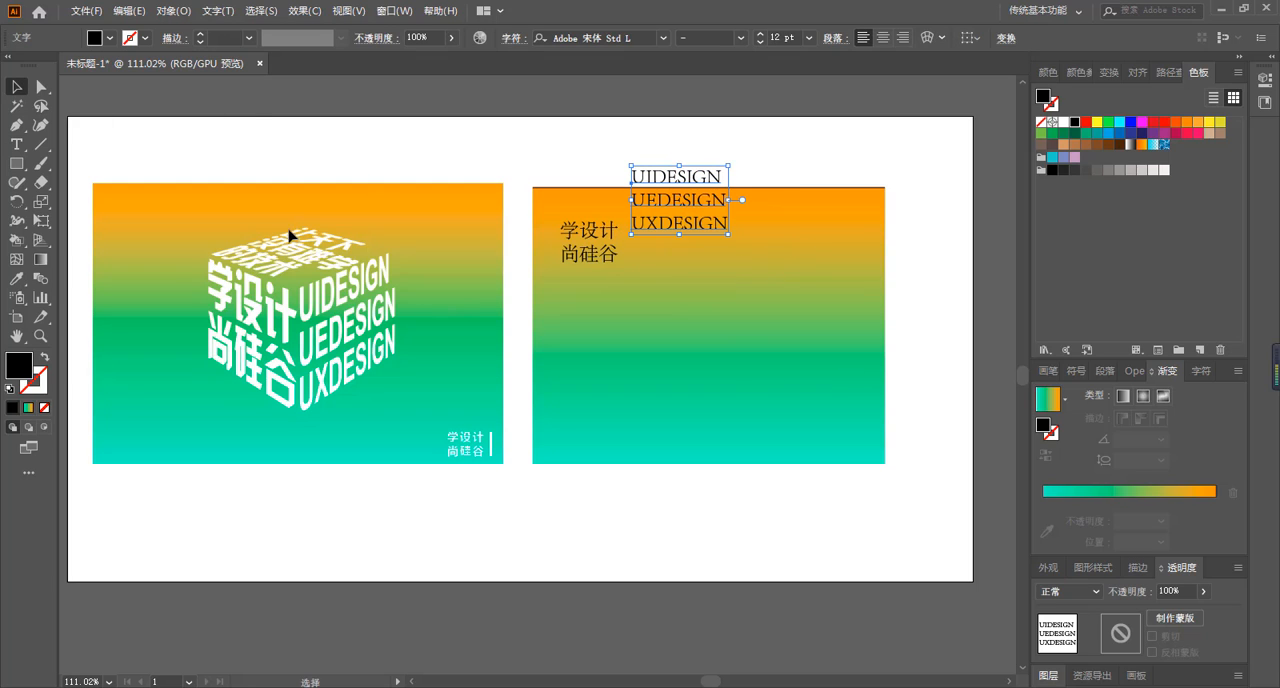
Start a third text object in the lower-left part of the right gradient rectangle, with 让天下 as its first line.
click(16, 144)
click(579, 342)
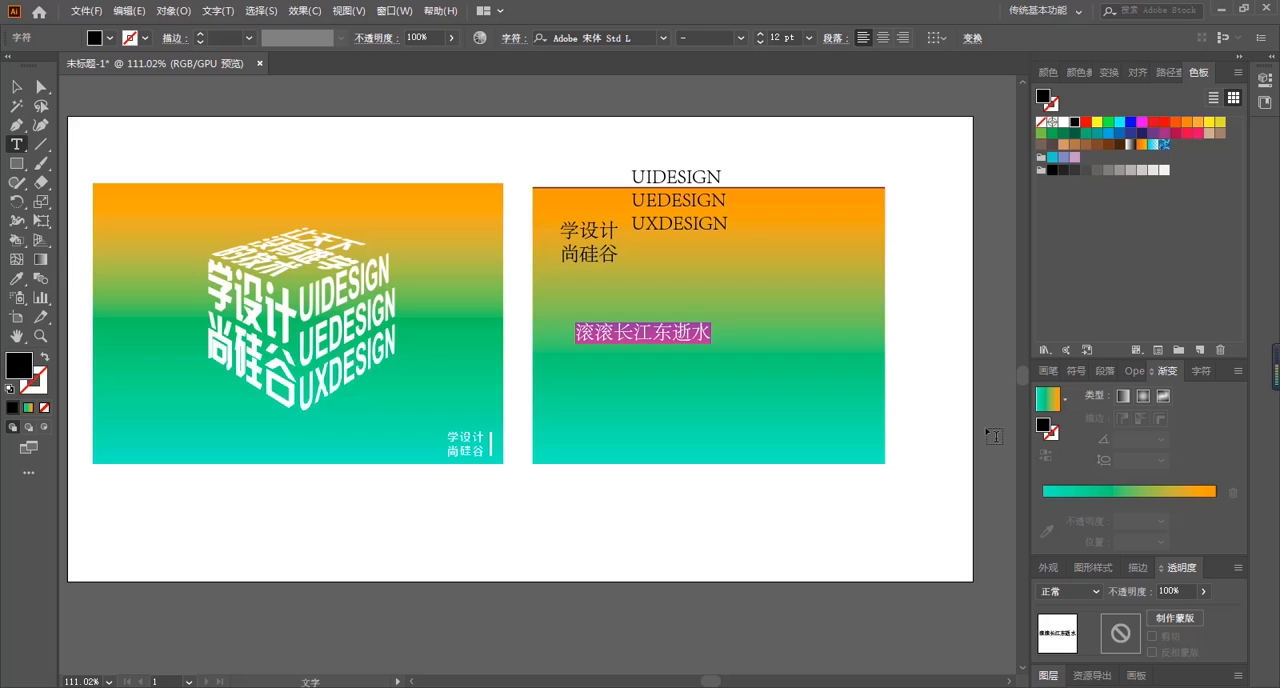
text(rang)
key(space)
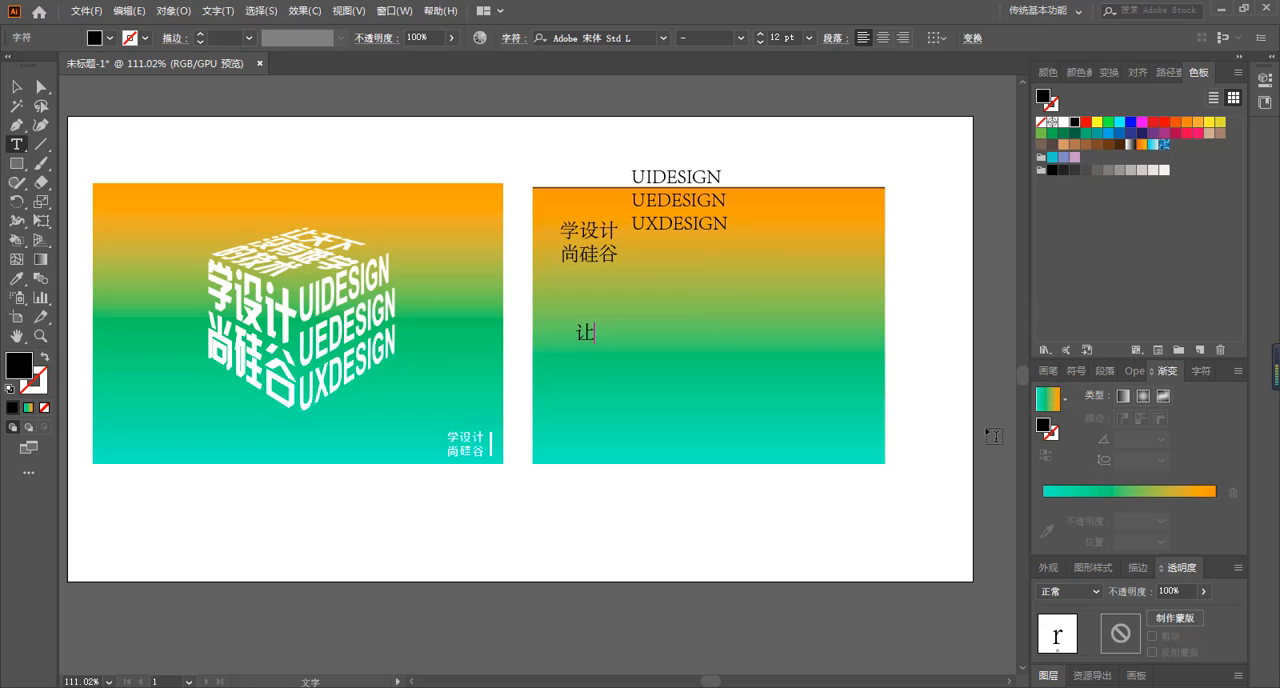
text(tianxia)
key(space)
Add the lines 没有难学 and 的技术 below 让天下 in the third text object and finish text entry.
key(Return)
text(meiyou)
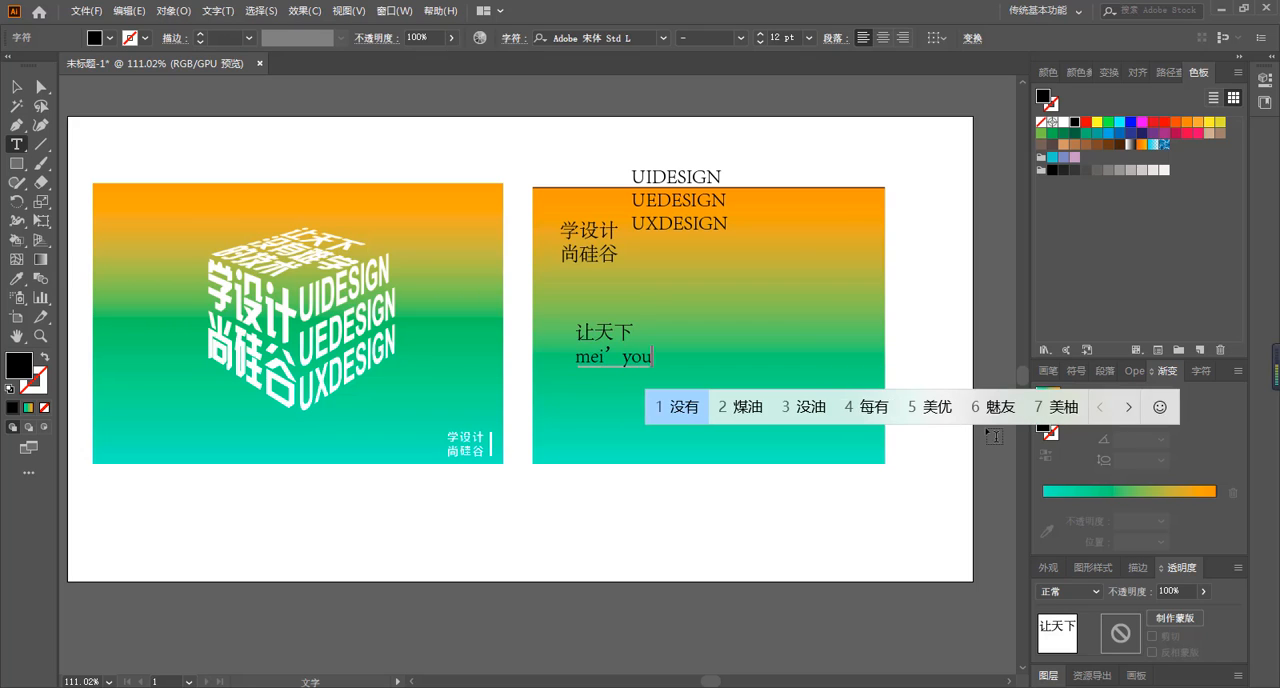
key(space)
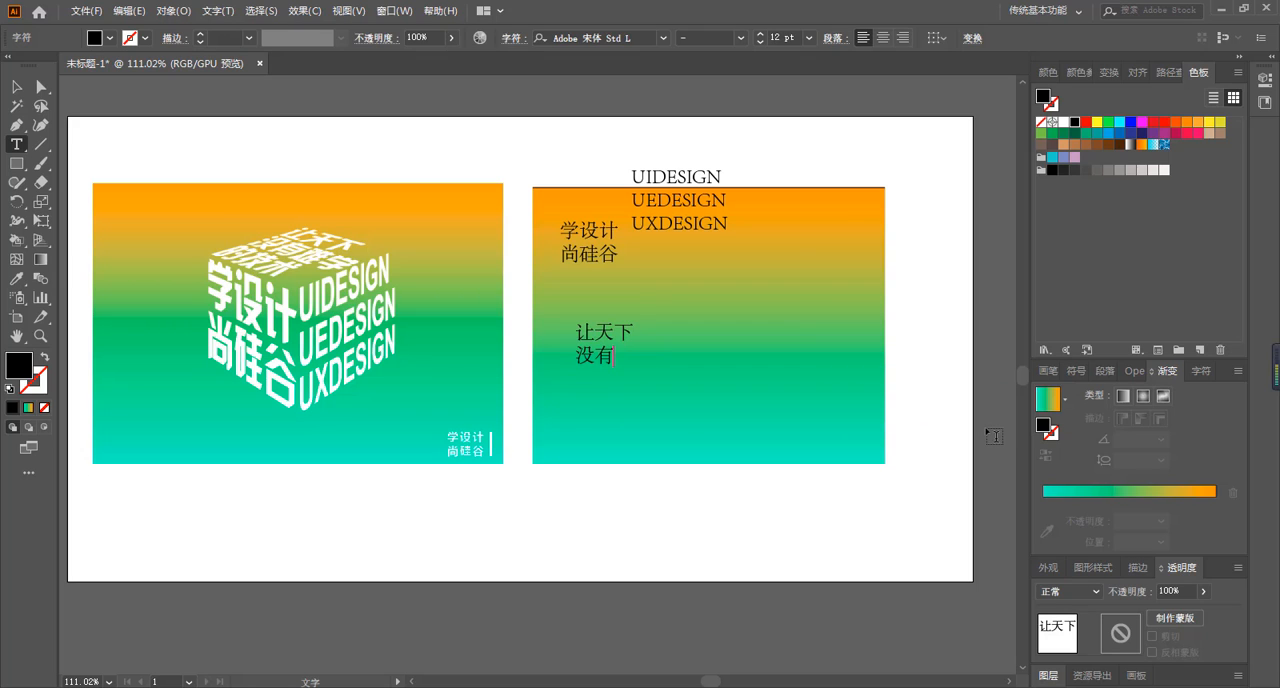
text(nanxue)
key(space)
key(Return)
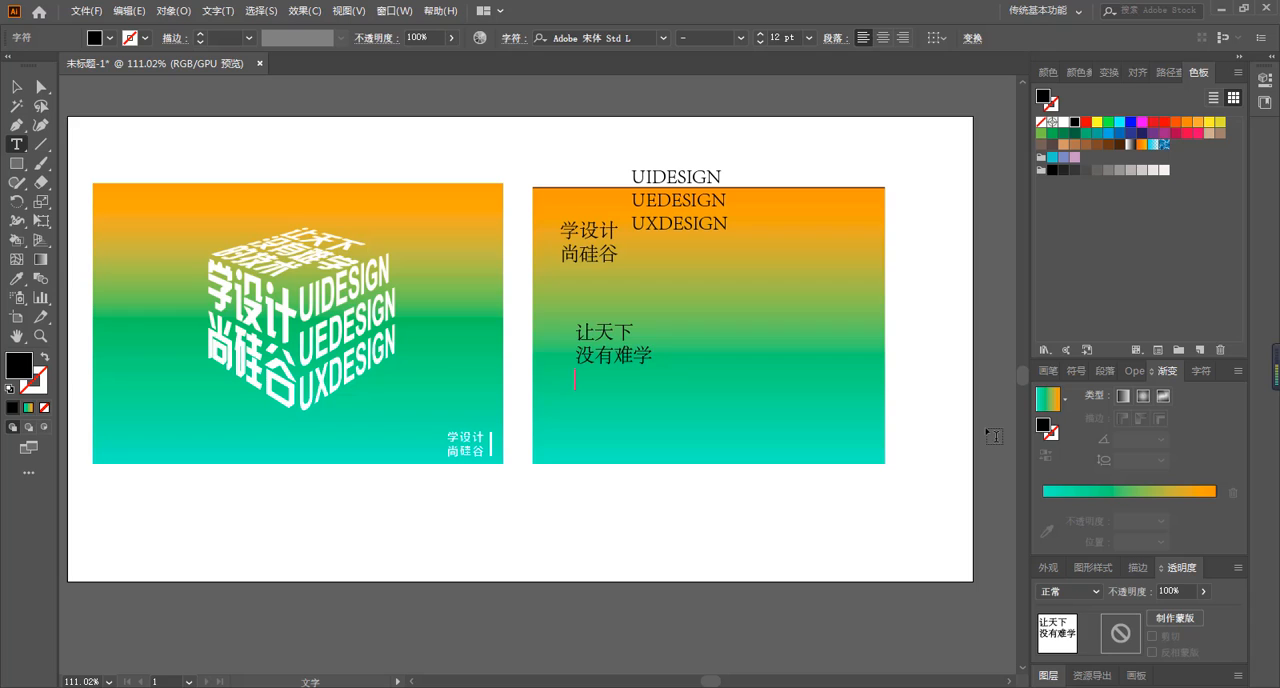
text(d)
key(space)
text(jishu)
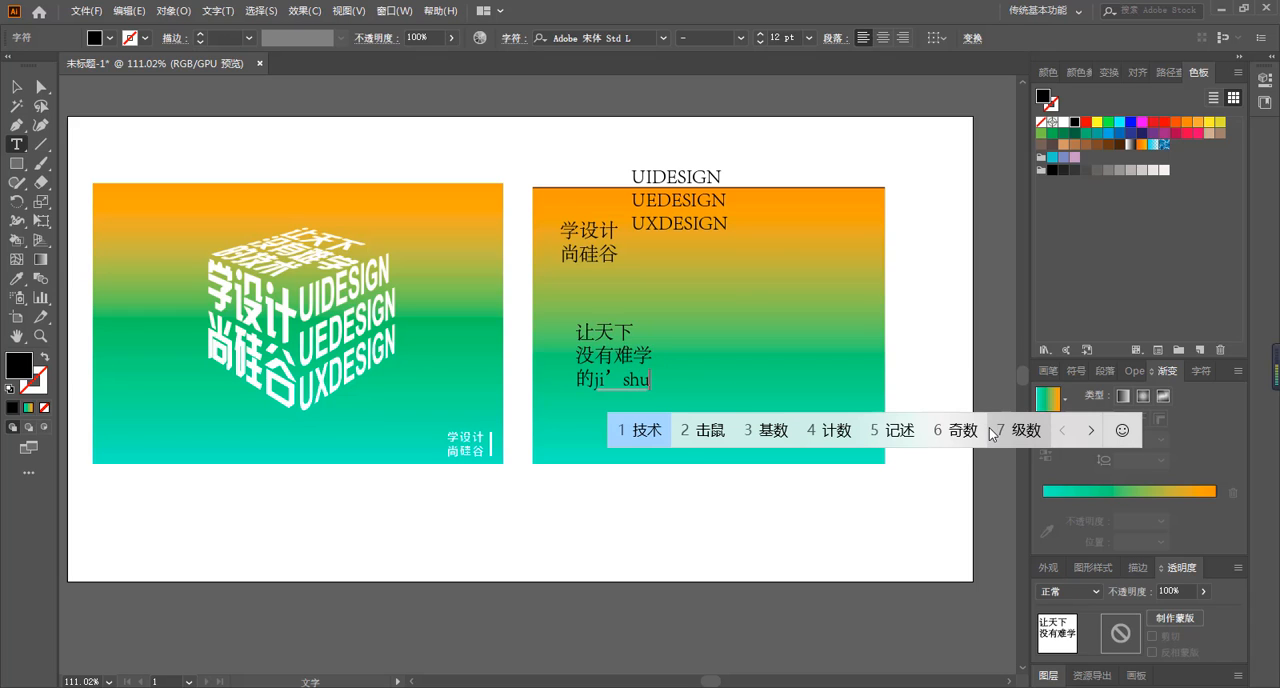
key(space)
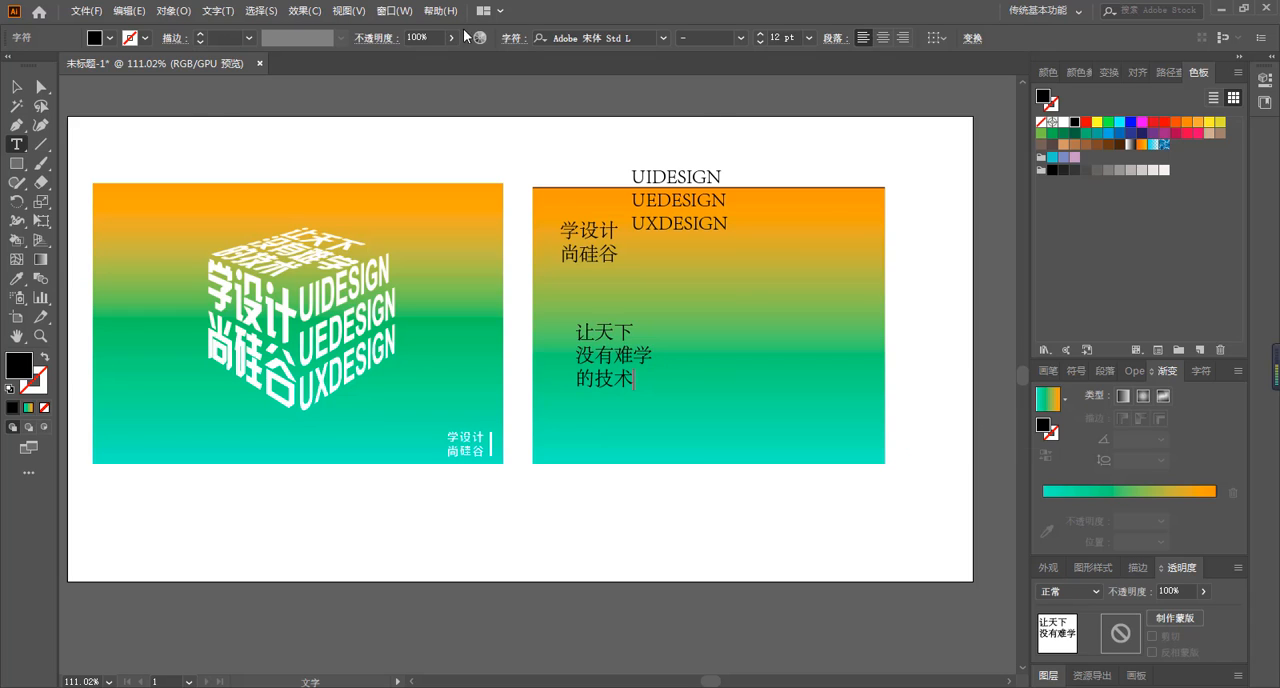
click(17, 88)
click(734, 316)
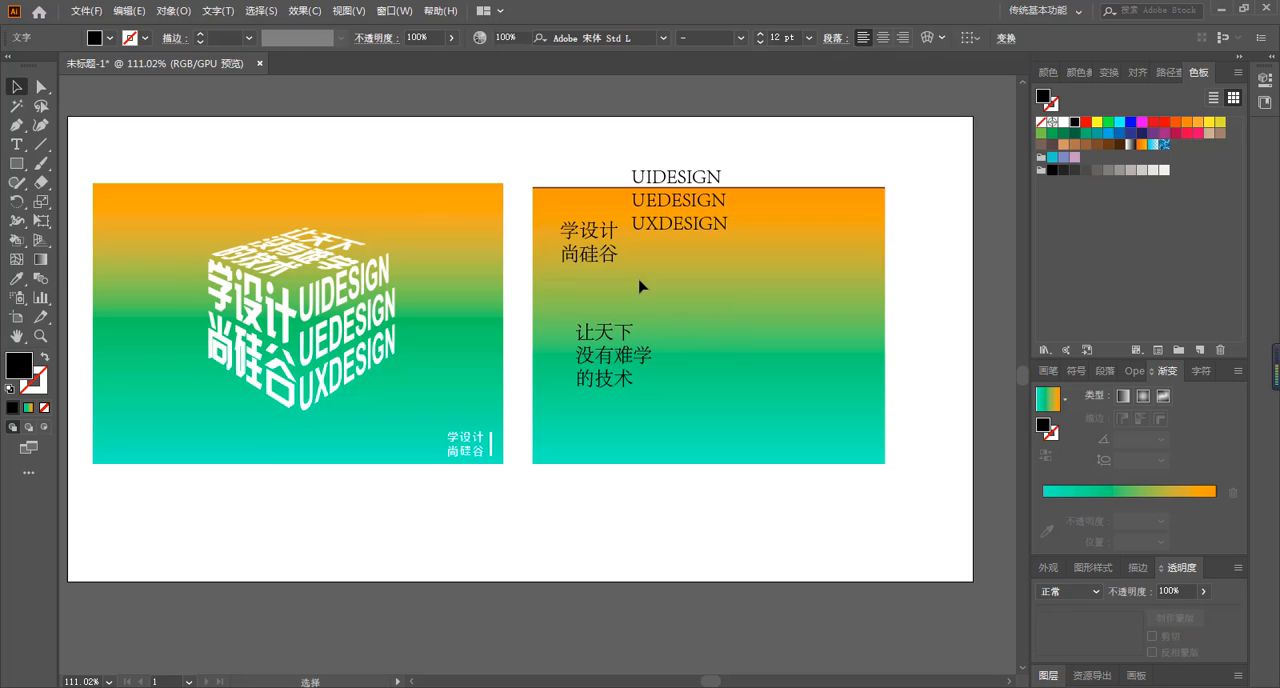
Move the 学设计 尚硅谷 text slightly down and left, and set its font to 汉仪菱心体简.
drag(597, 255, 587, 275)
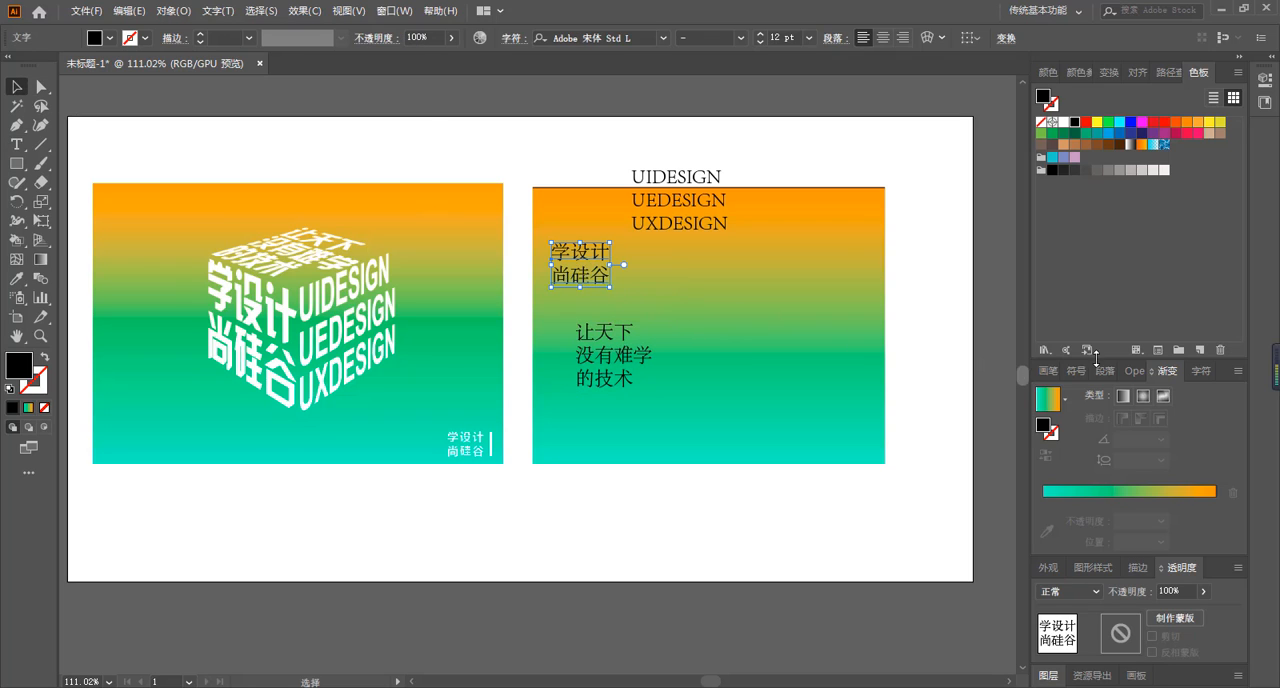
click(1200, 371)
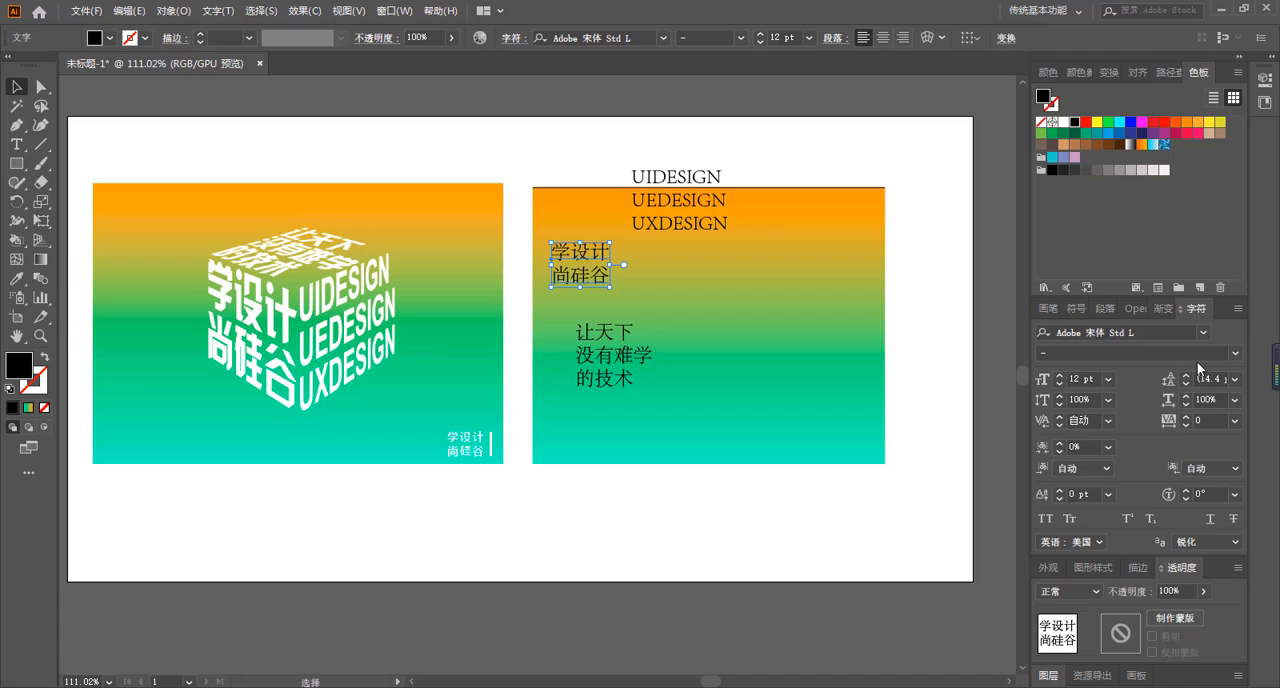
click(1205, 332)
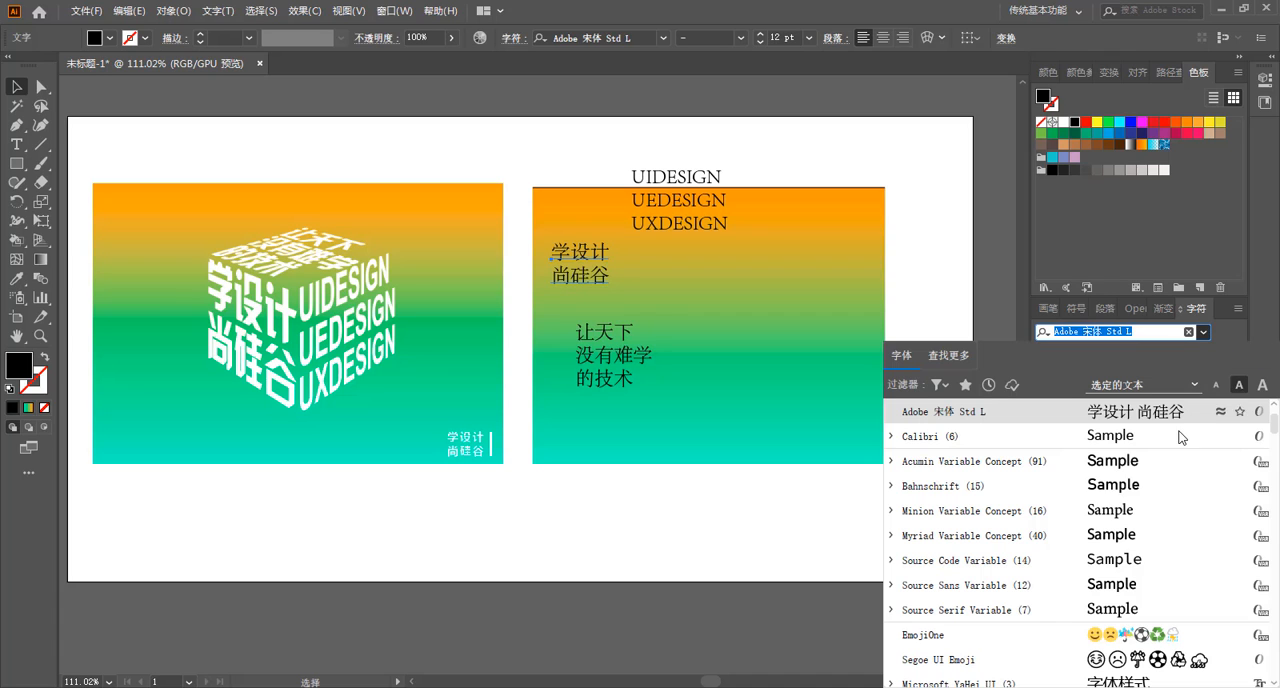
scroll(1206, 461, up, 2)
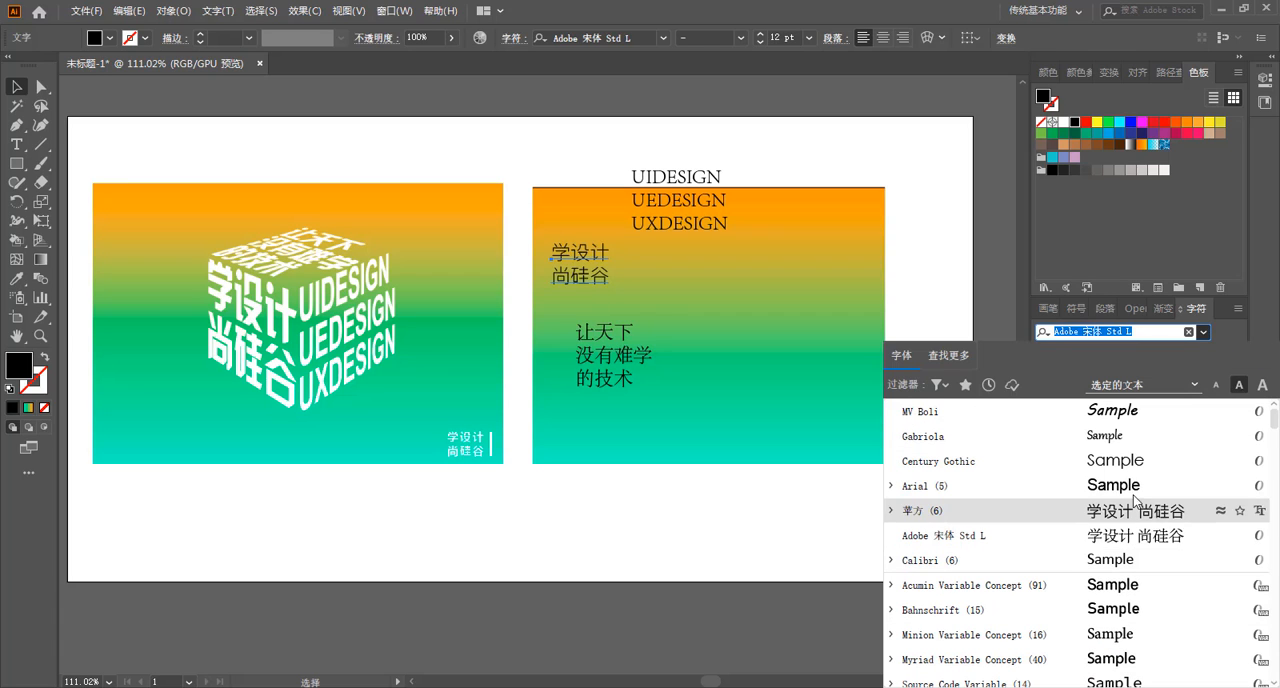
scroll(1146, 440, down, 12)
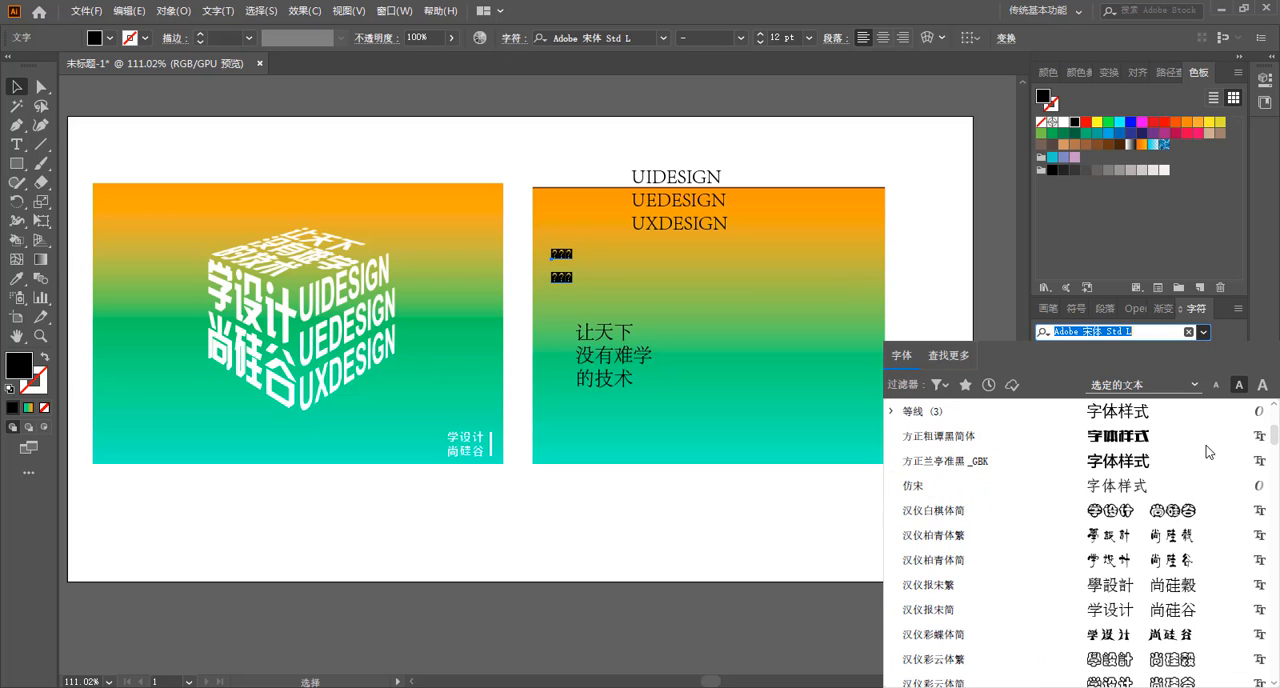
scroll(1276, 453, down, 8)
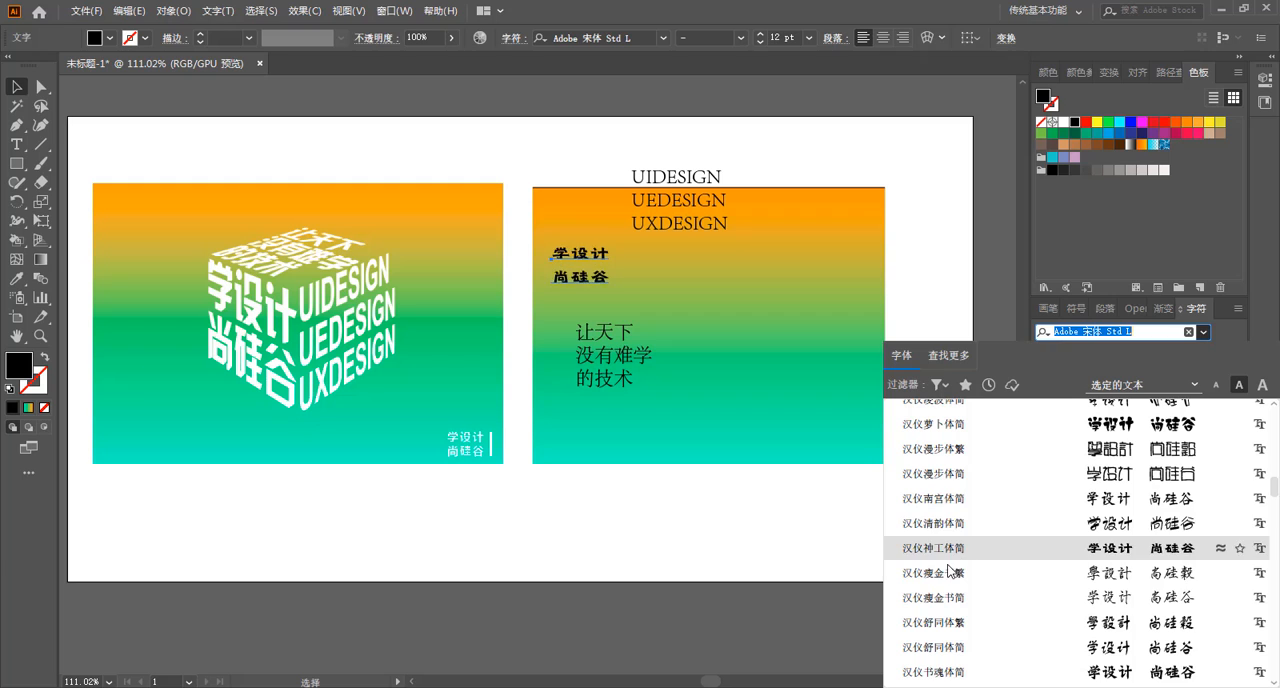
scroll(955, 515, down, 8)
scroll(955, 515, down, 7)
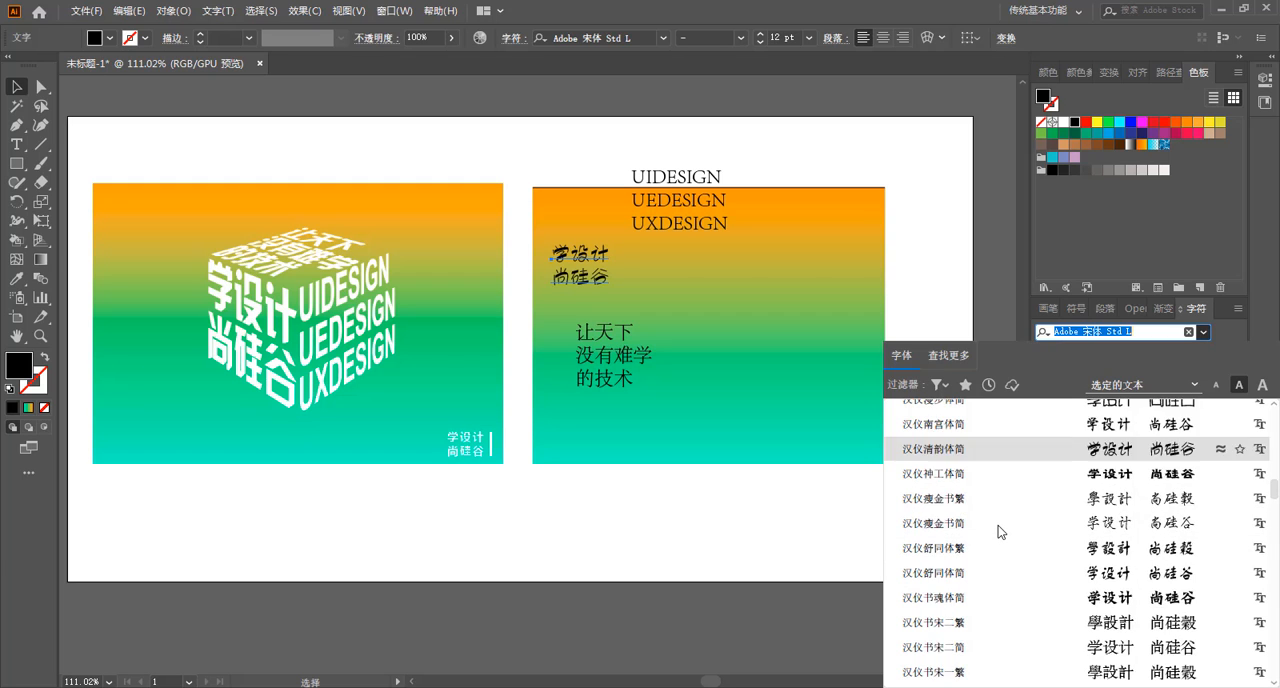
scroll(997, 525, up, 10)
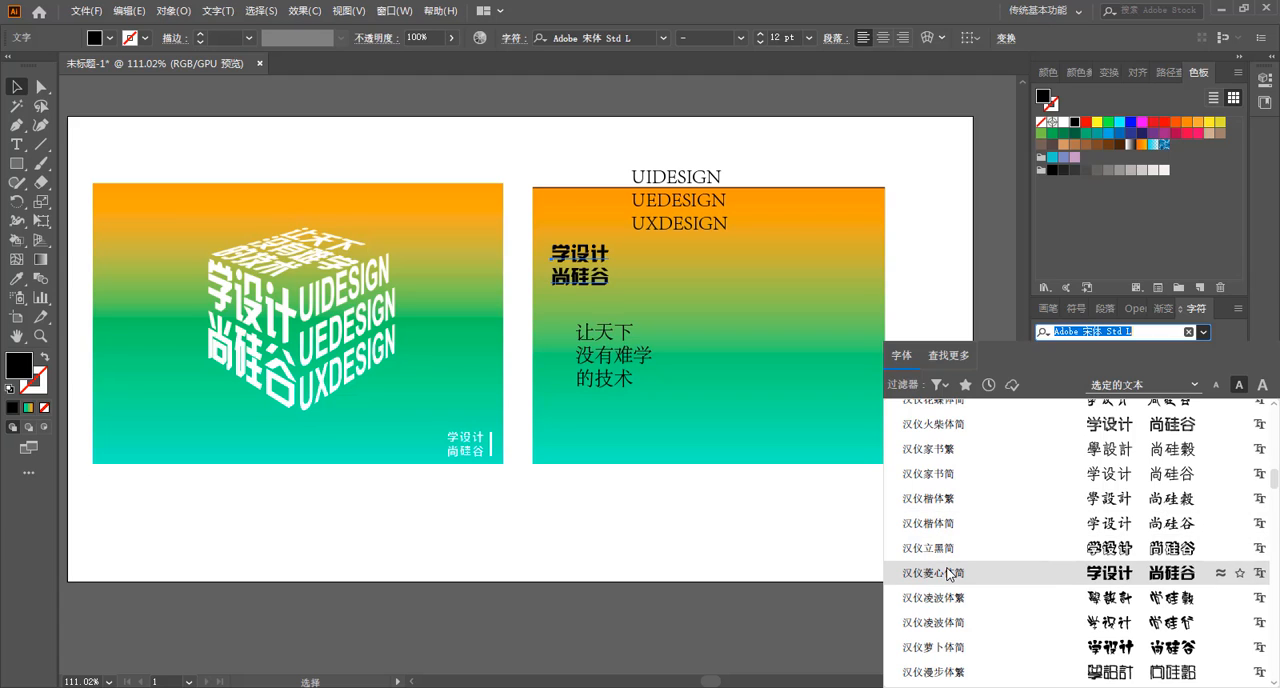
click(948, 574)
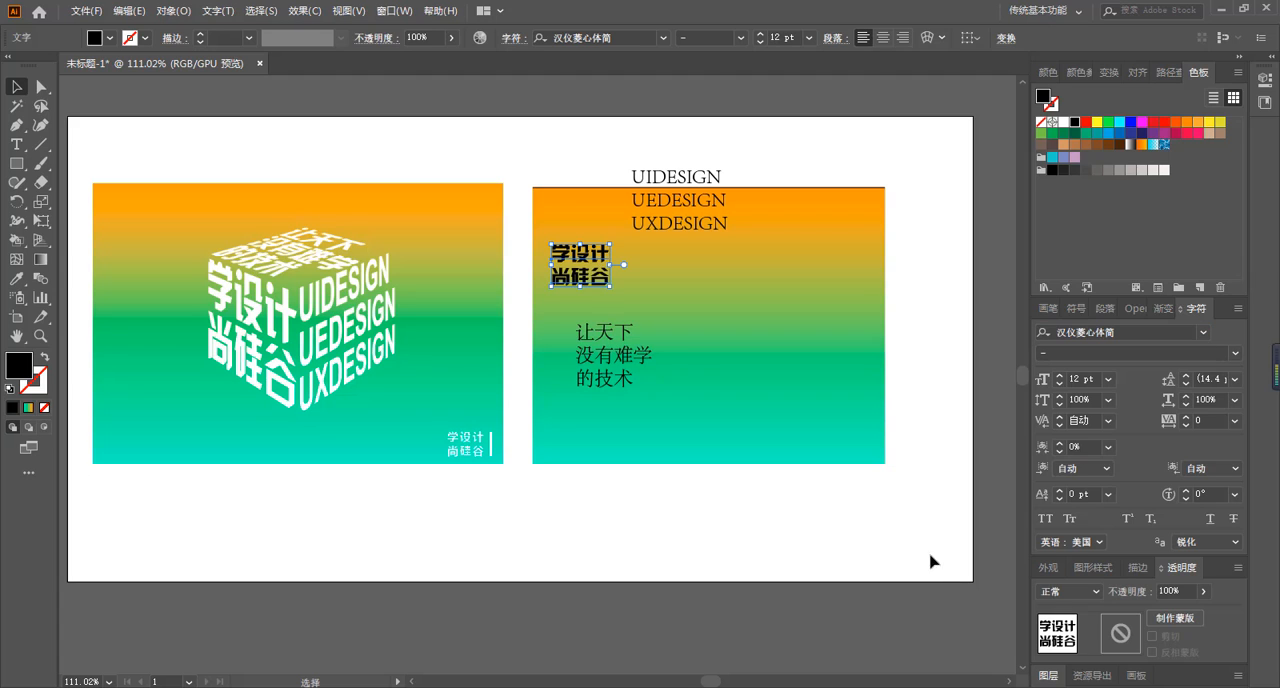
Set the 让天下没有难学的技术 text to 汉仪菱心体简 and move it directly below the two-line Chinese text.
click(614, 364)
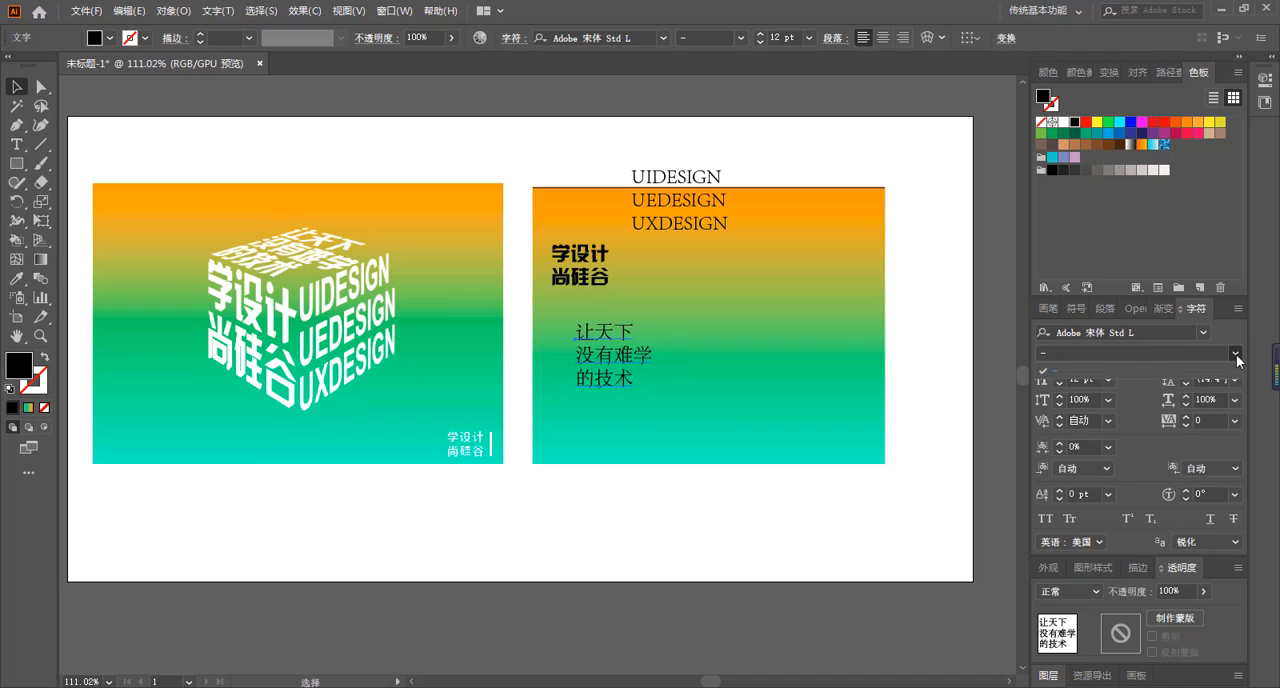
click(1203, 332)
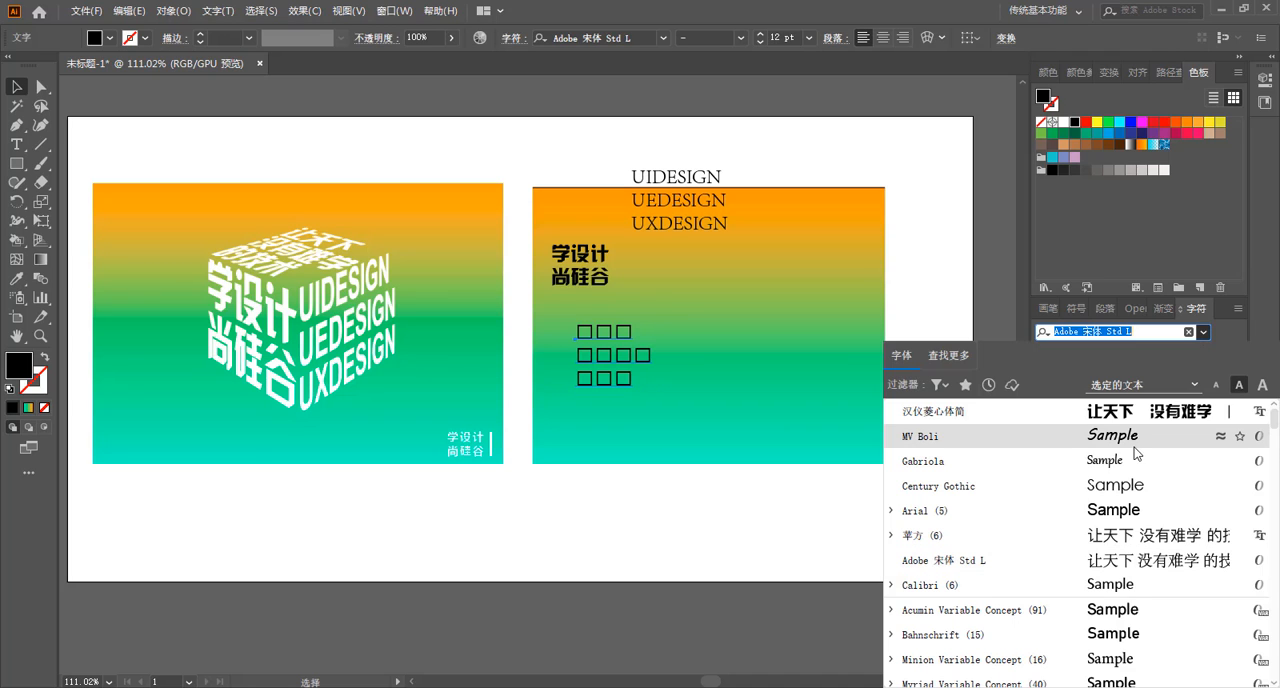
click(957, 413)
drag(607, 358, 585, 337)
click(757, 423)
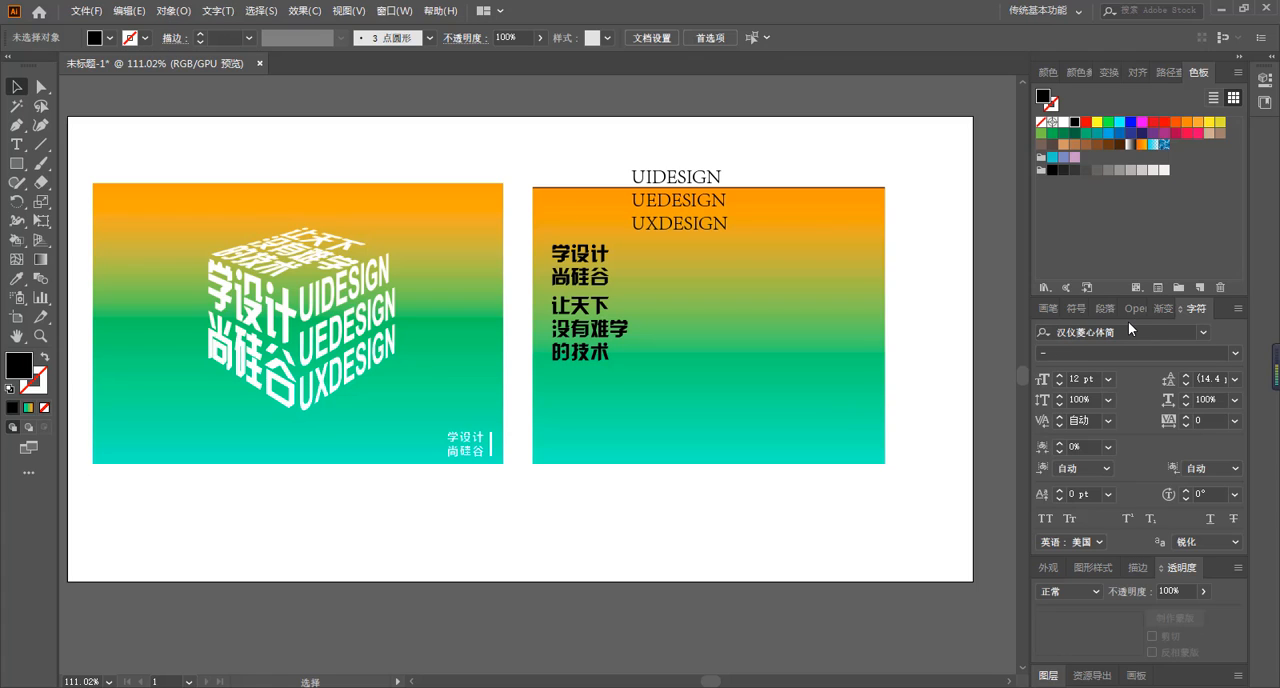
Move the three-line English text fully inside the gradient rectangle and set its font to Arial.
drag(697, 211, 725, 248)
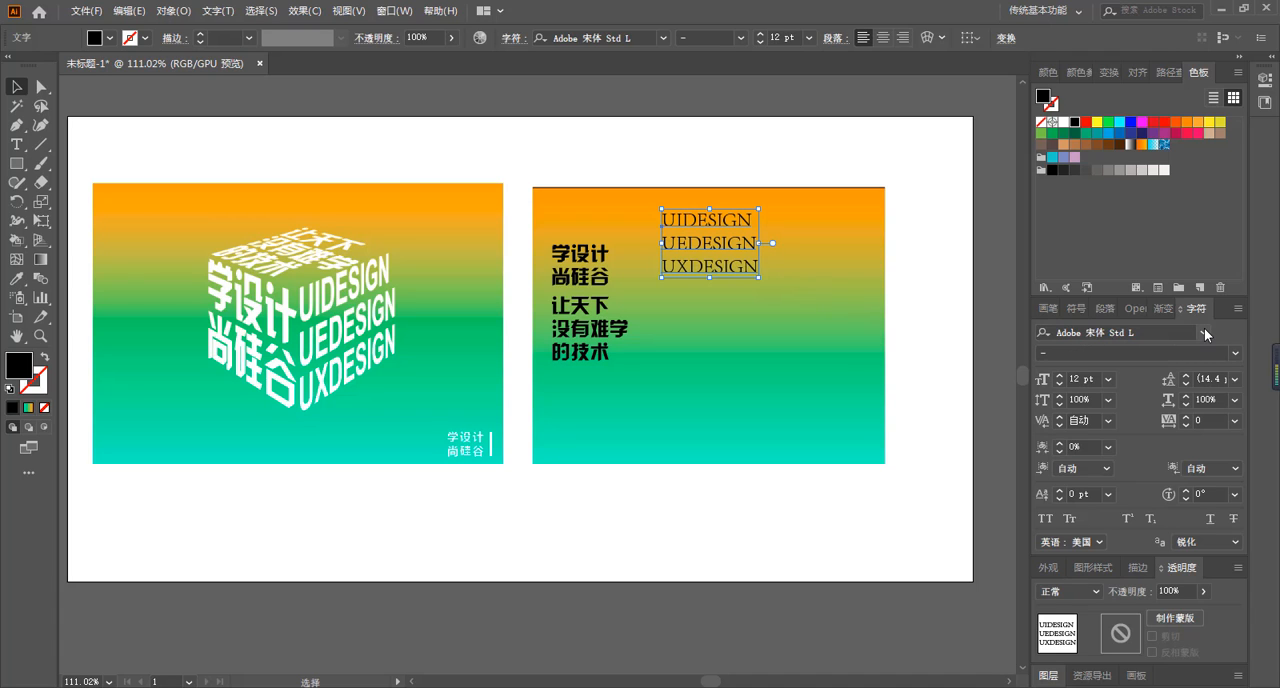
click(1205, 333)
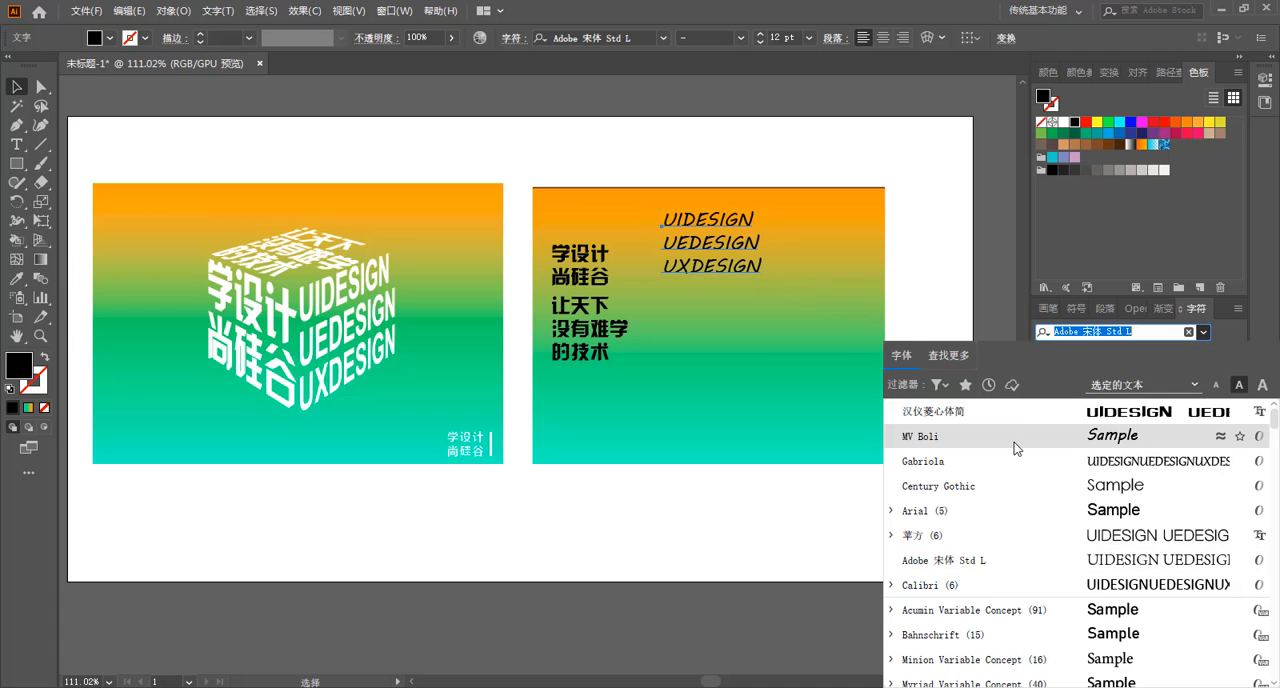
scroll(1014, 442, down, 15)
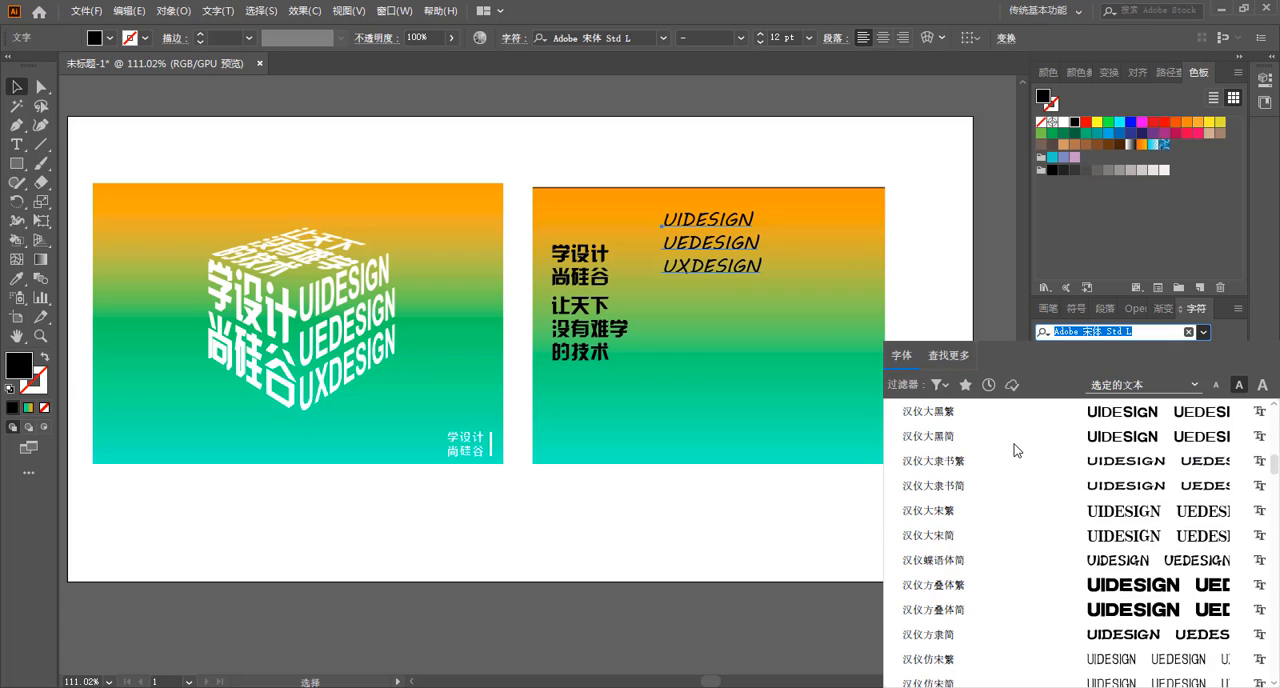
scroll(1014, 448, down, 10)
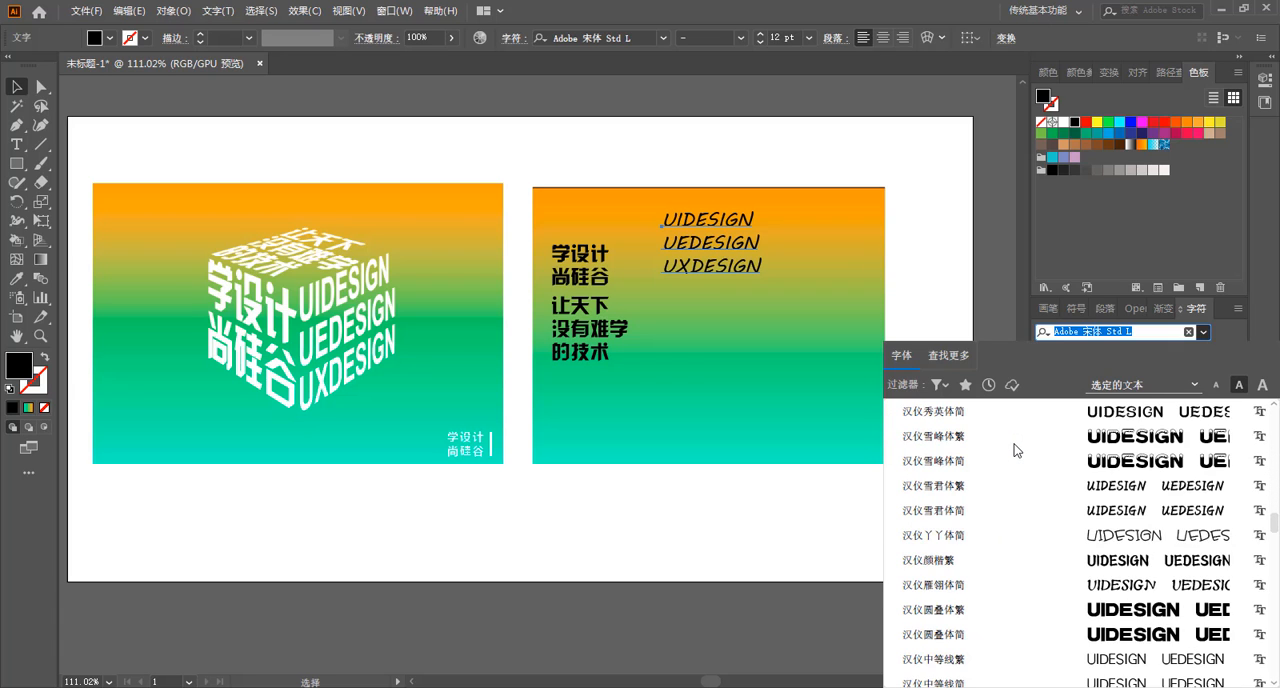
scroll(1014, 450, down, 10)
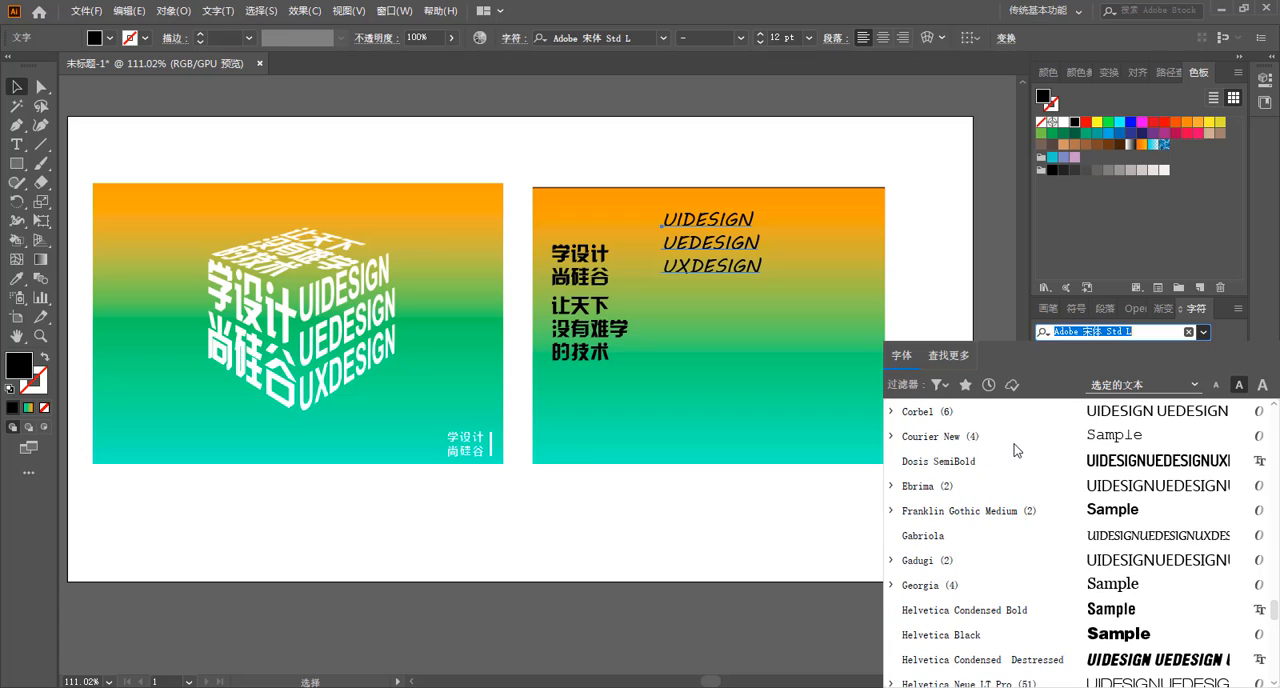
scroll(966, 457, up, 4)
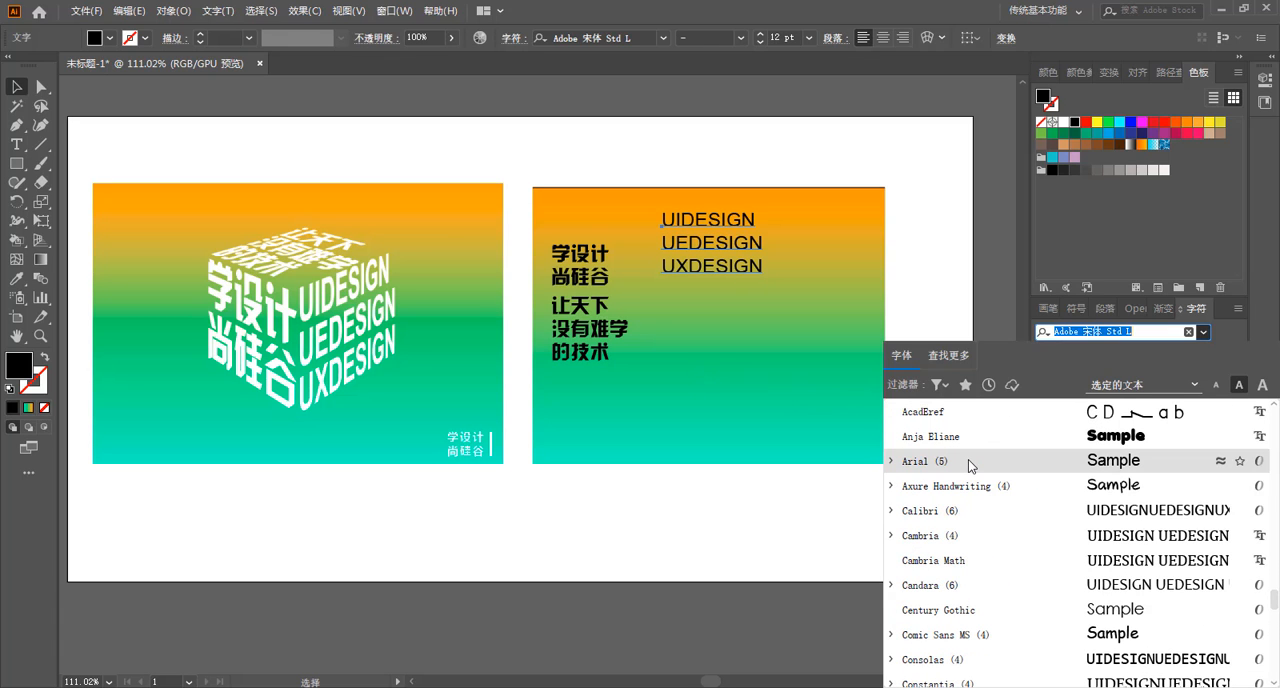
scroll(958, 460, down, 2)
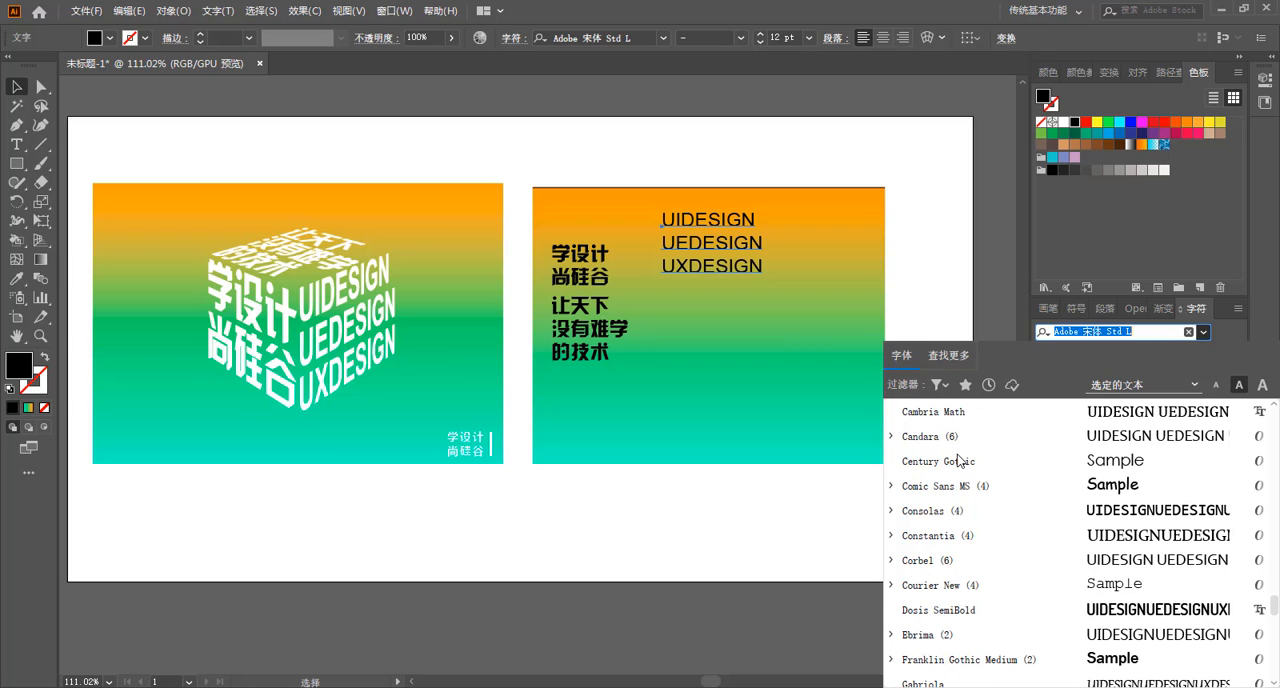
scroll(958, 460, up, 1)
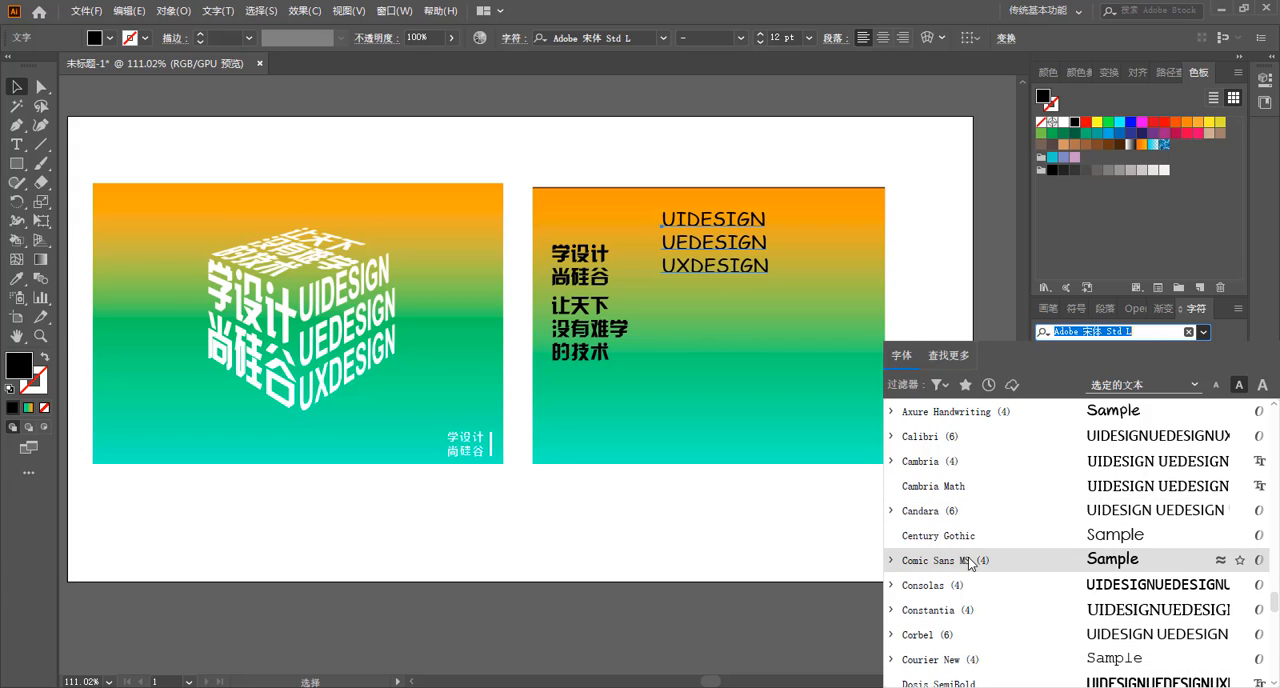
scroll(968, 562, down, 1)
scroll(968, 562, up, 3)
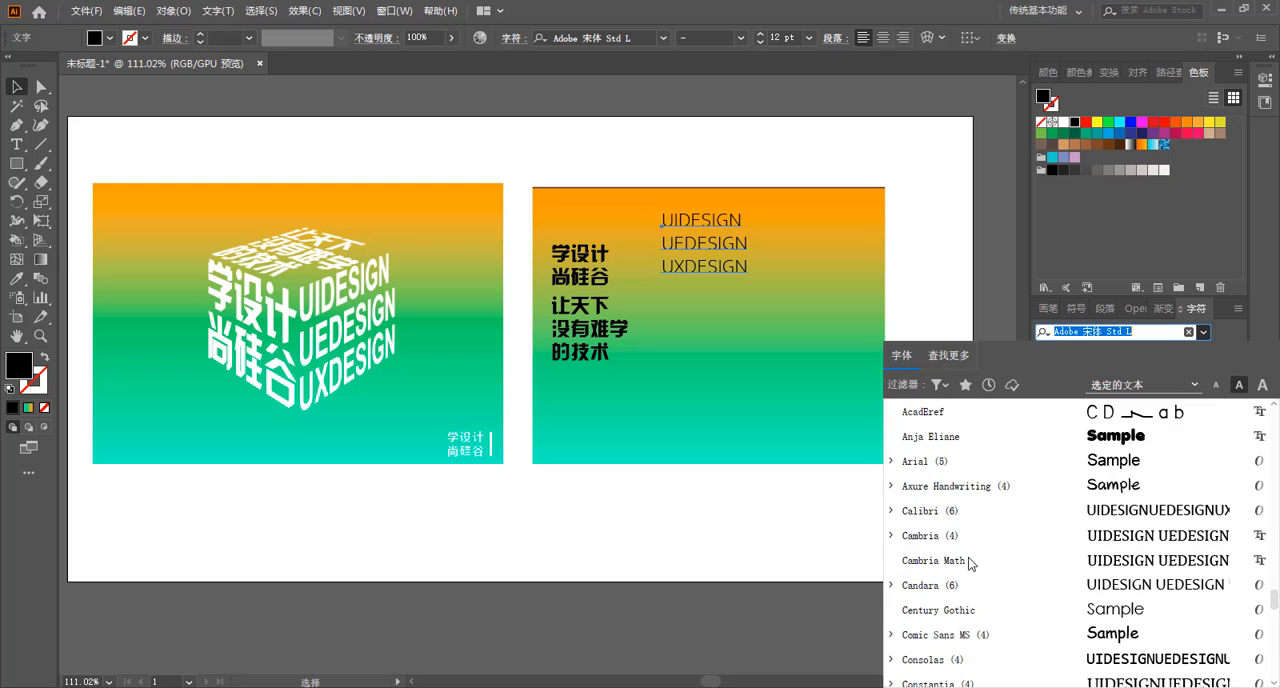
scroll(968, 562, down, 1)
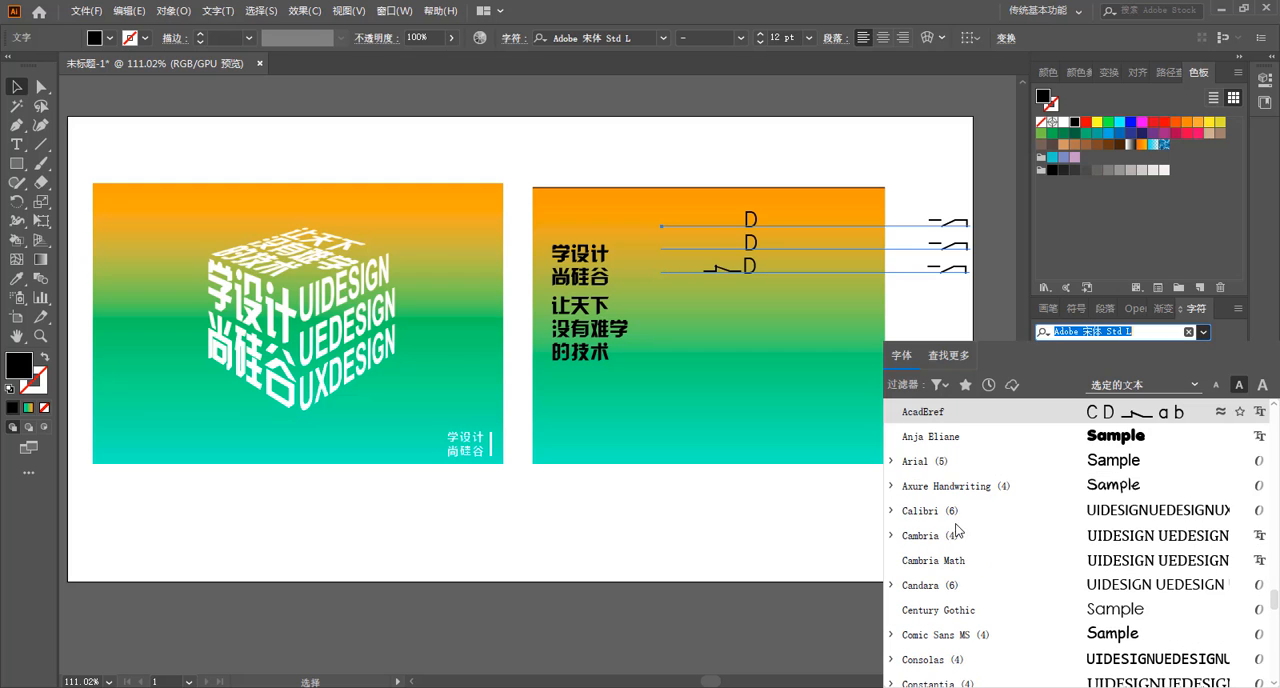
click(945, 463)
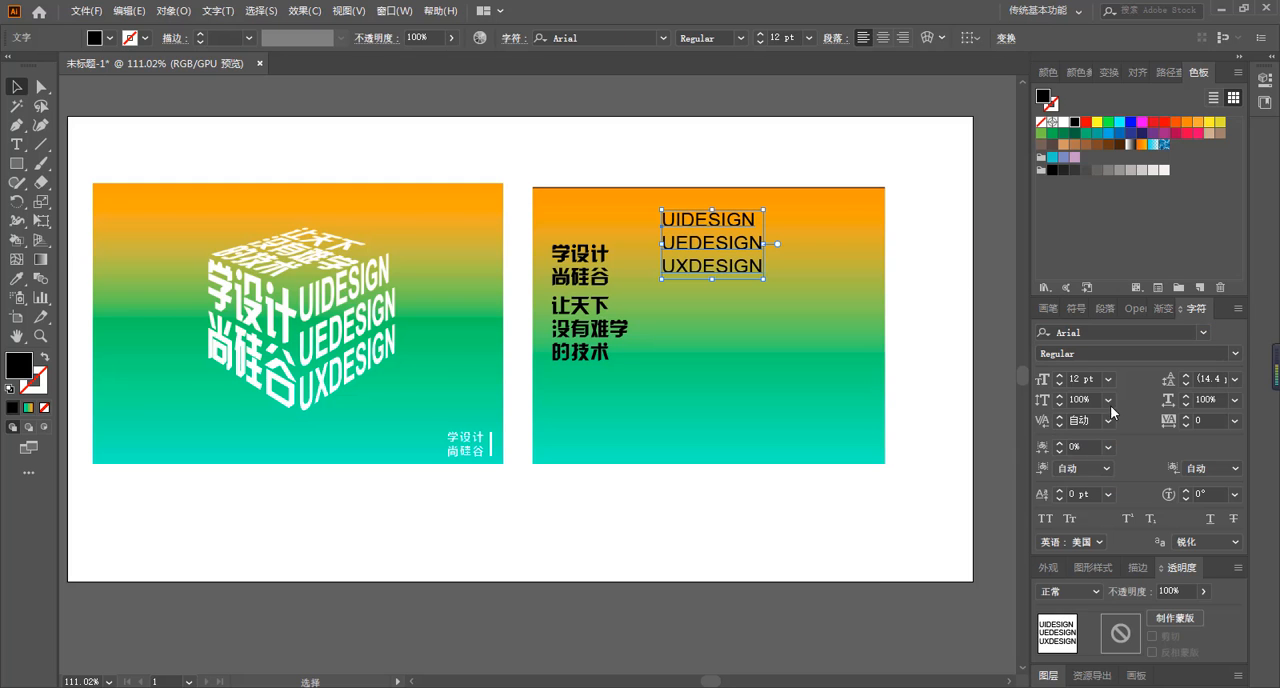
Set the English text's style to Bold and move it down beside the lower Chinese text block.
click(1237, 355)
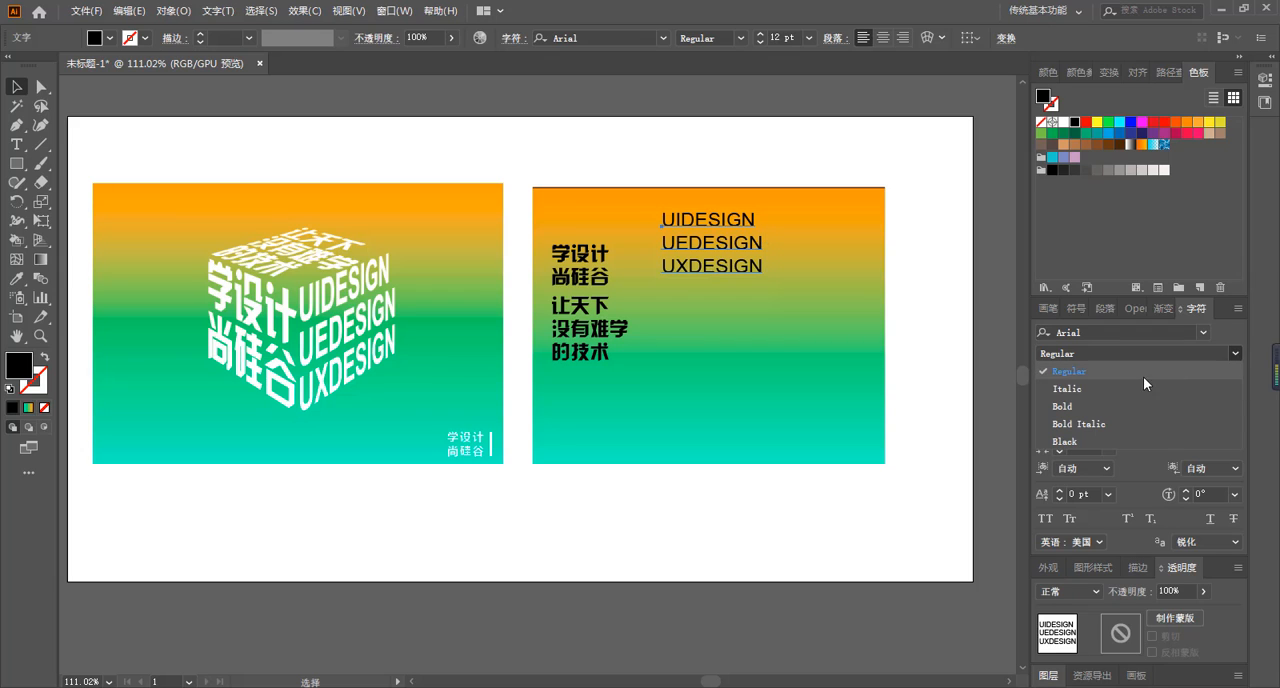
click(1093, 404)
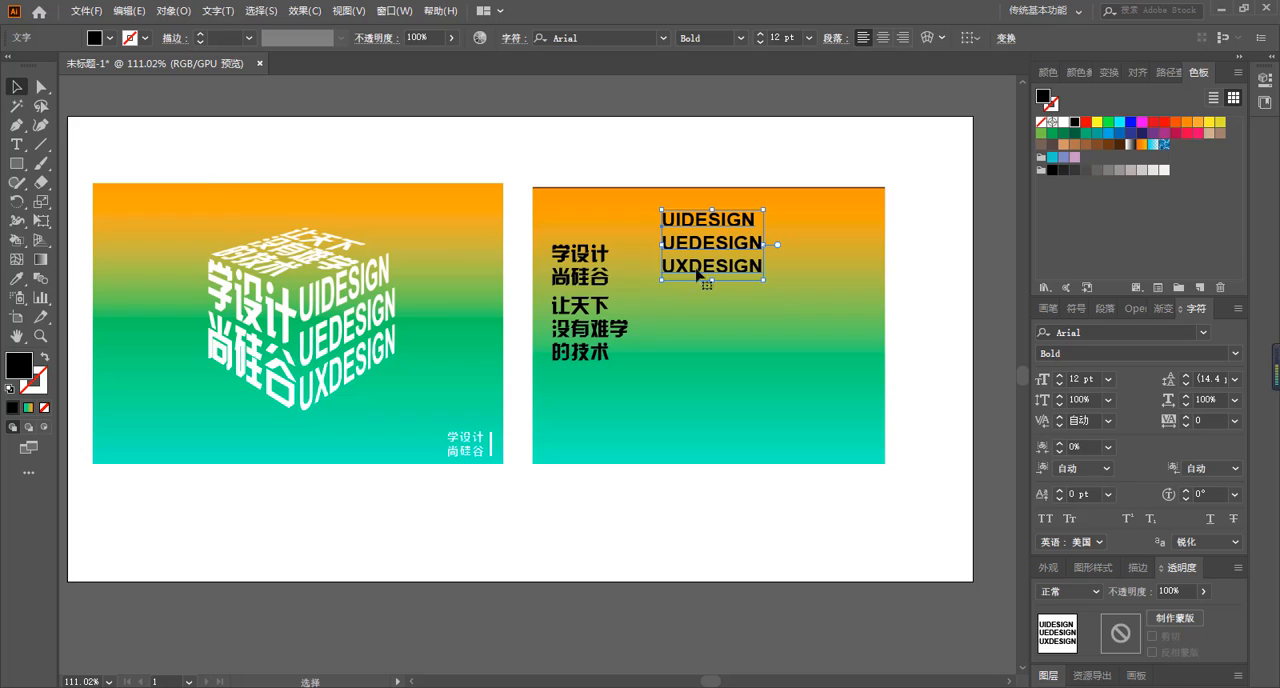
drag(711, 256, 682, 328)
click(677, 417)
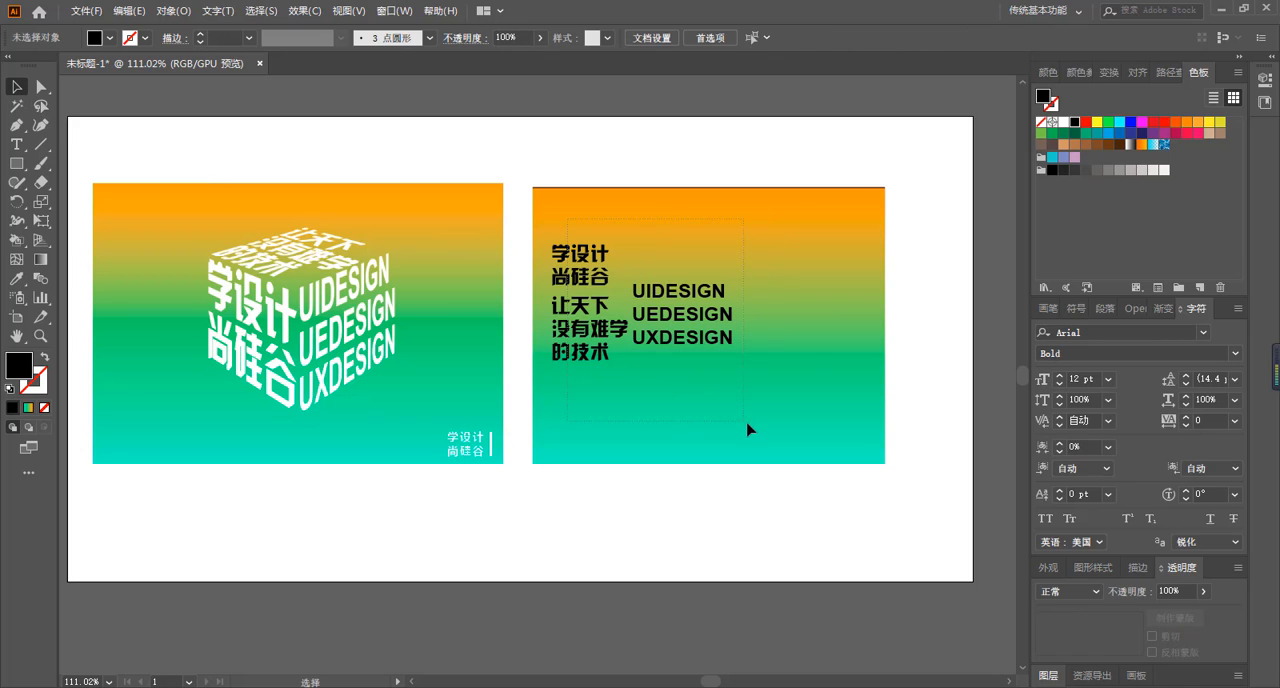
Fill all three text objects on the right gradient rectangle with white.
drag(748, 429, 746, 426)
click(1063, 125)
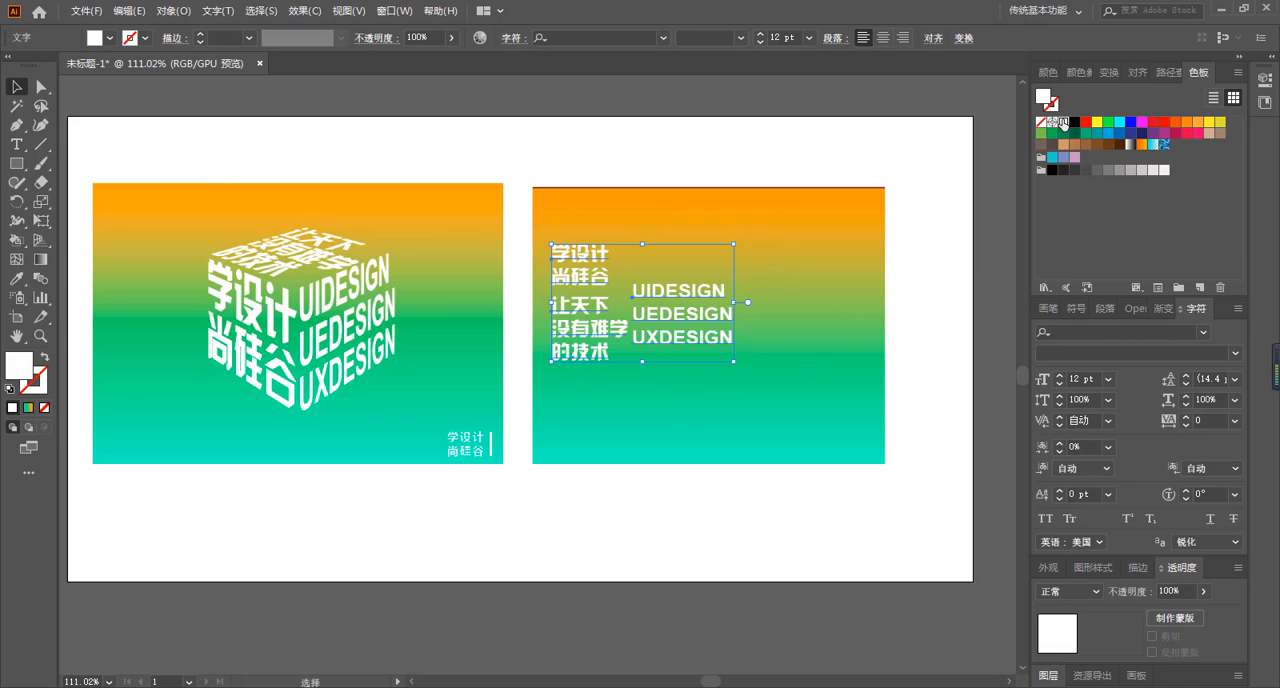
click(828, 285)
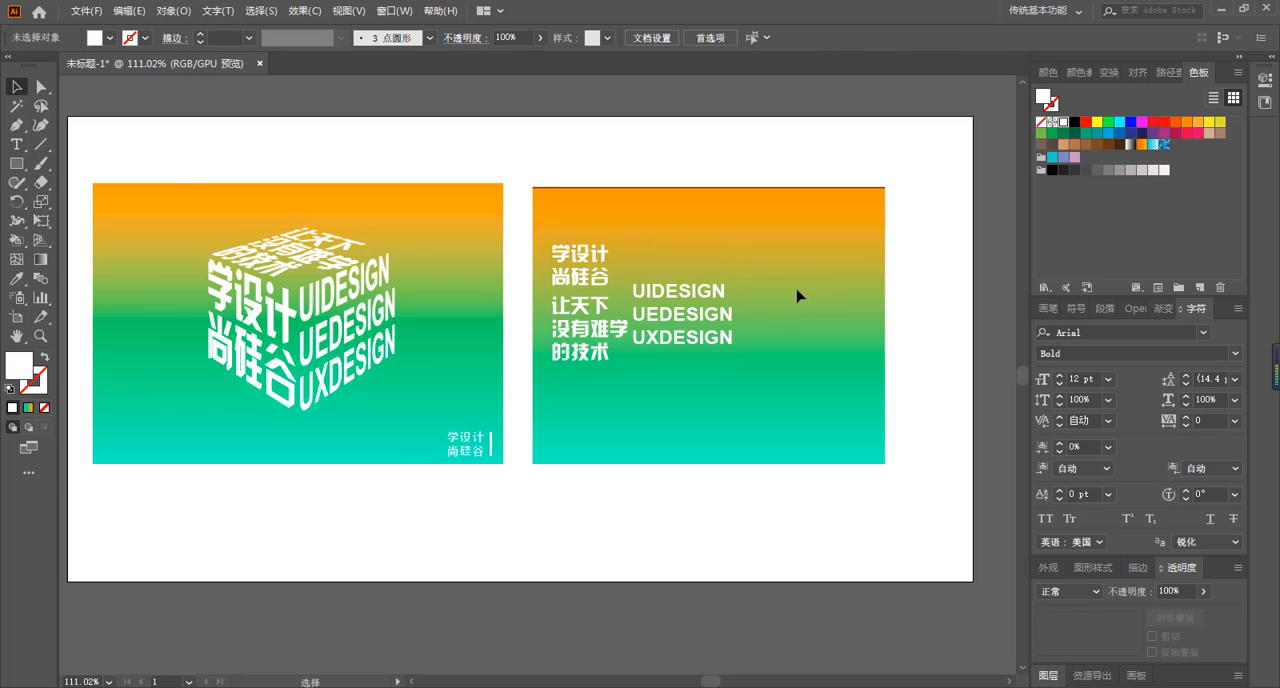
Move the three-line English text to the upper-right part of the gradient rectangle, away from the Chinese text.
key(ctrl+=)
key(ctrl+=)
drag(776, 353, 489, 385)
drag(571, 289, 827, 201)
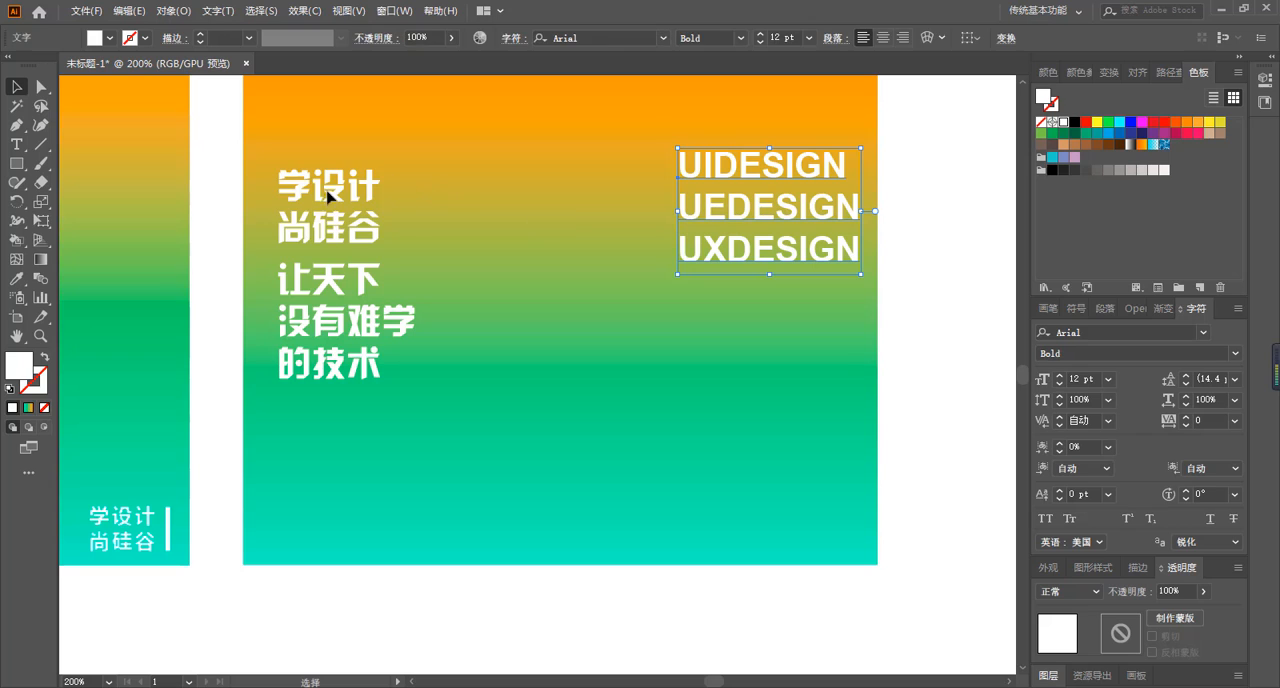
Move both Chinese text blocks to the gap between the two gradient rectangles and show the perspective grid.
drag(327, 197, 202, 152)
drag(328, 327, 163, 340)
click(38, 239)
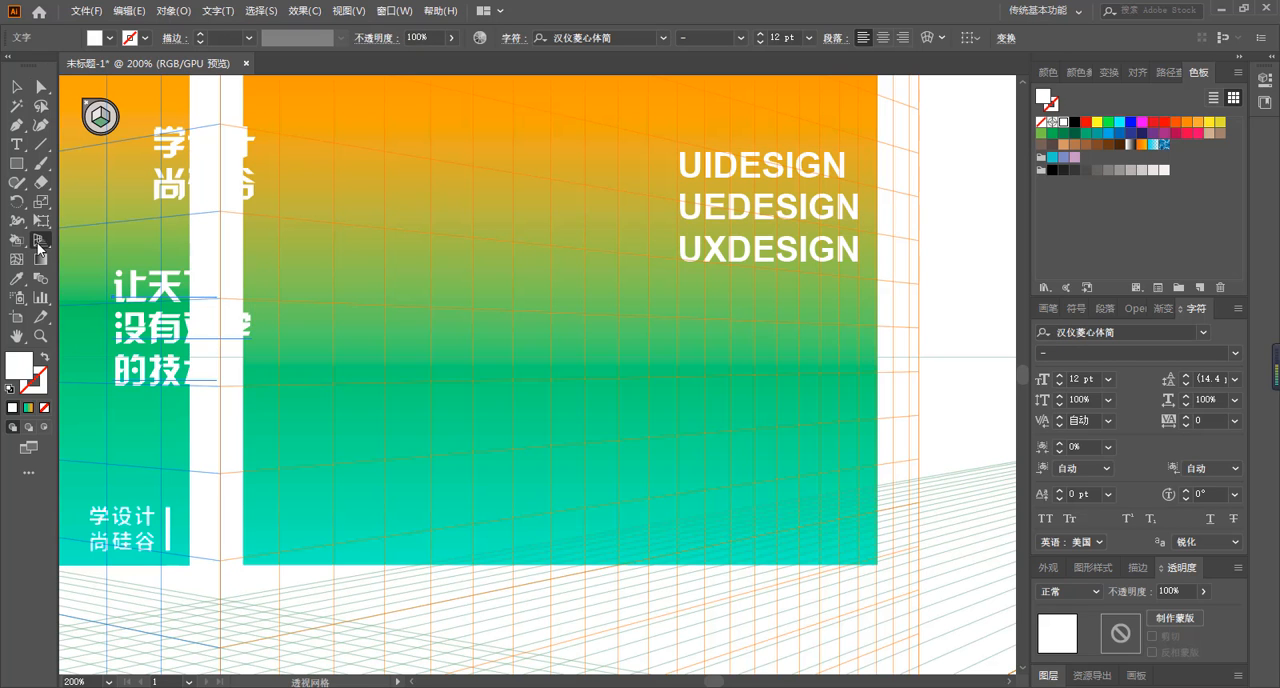
Lower the perspective grid's top to near the artboard's lower edge and activate the Perspective Selection tool.
key(ctrl+minus)
key(ctrl+minus)
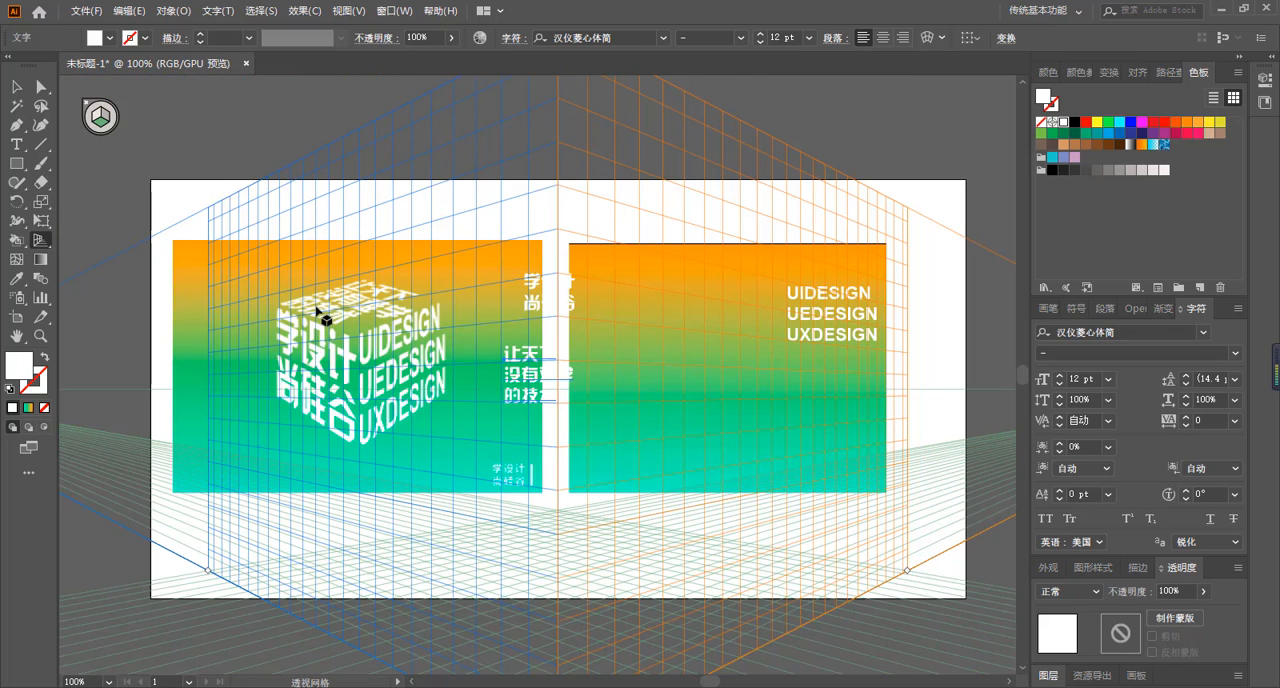
key(ctrl+minus)
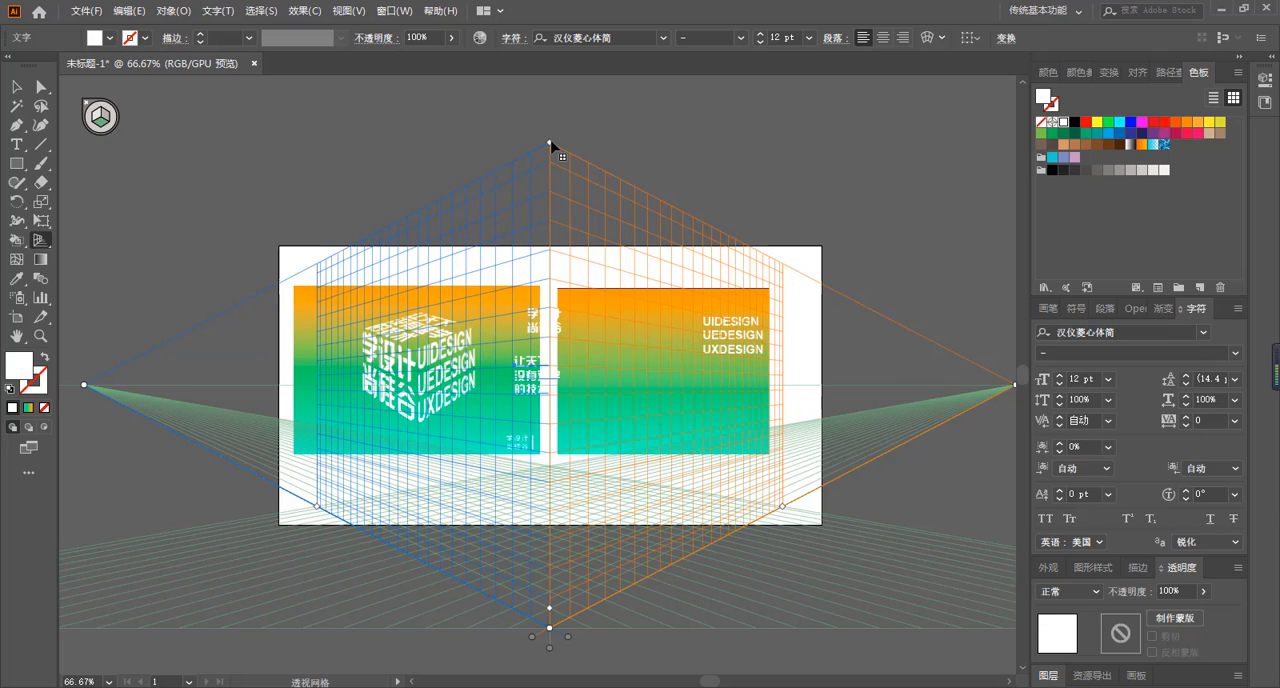
drag(549, 145, 559, 520)
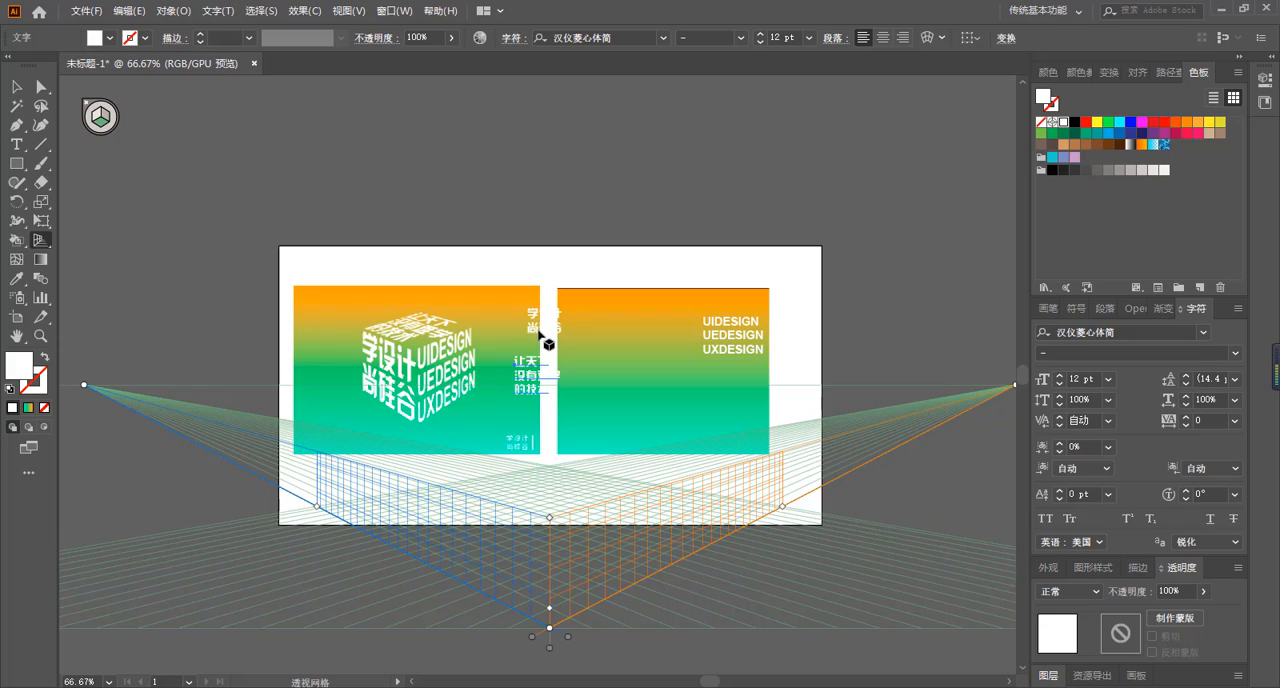
key(shift+v)
drag(41, 243, 130, 257)
drag(534, 311, 524, 345)
drag(503, 437, 548, 615)
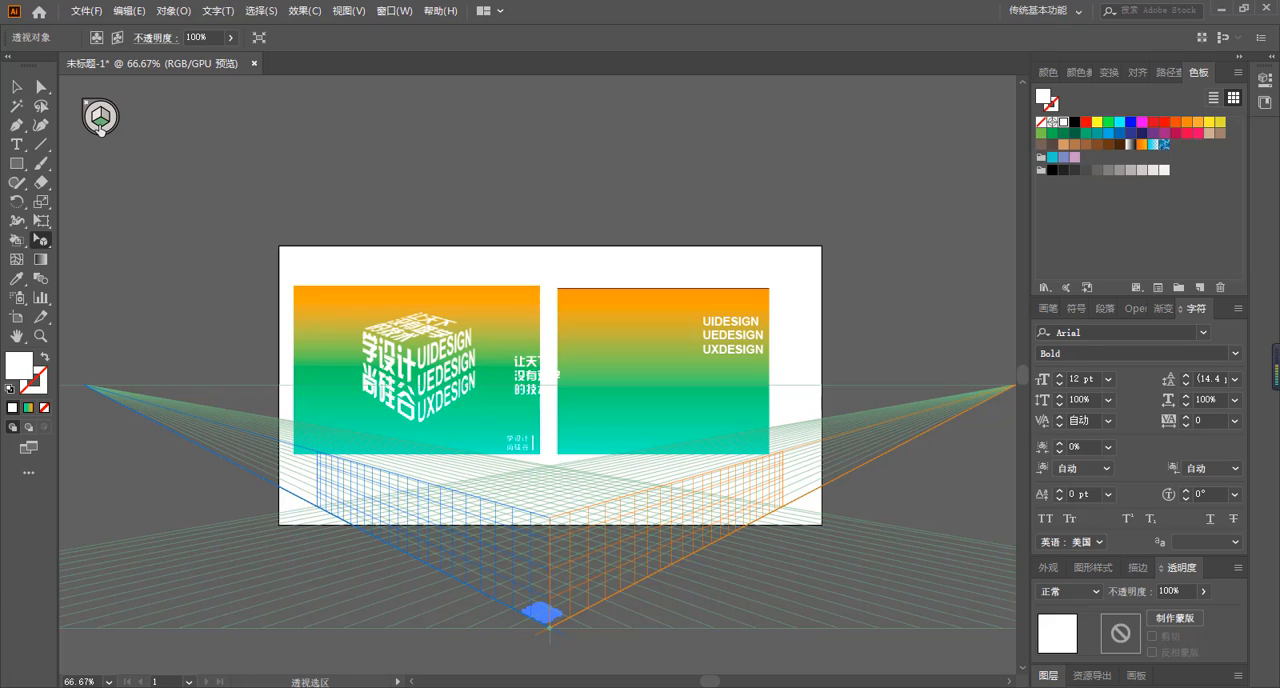
key(ctrl+z)
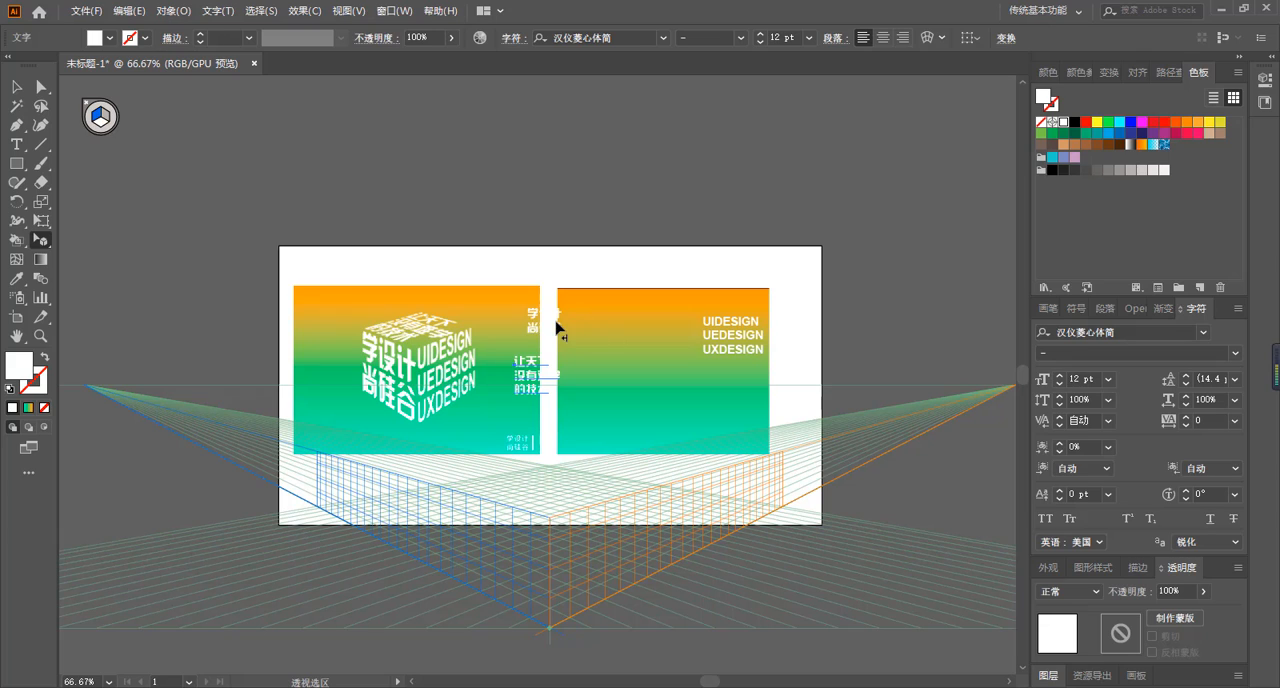
Place the two-line text 学设计 / 尚硅谷 on the left perspective plane, enlarged to the plane's height and ending at the central edge.
click(546, 321)
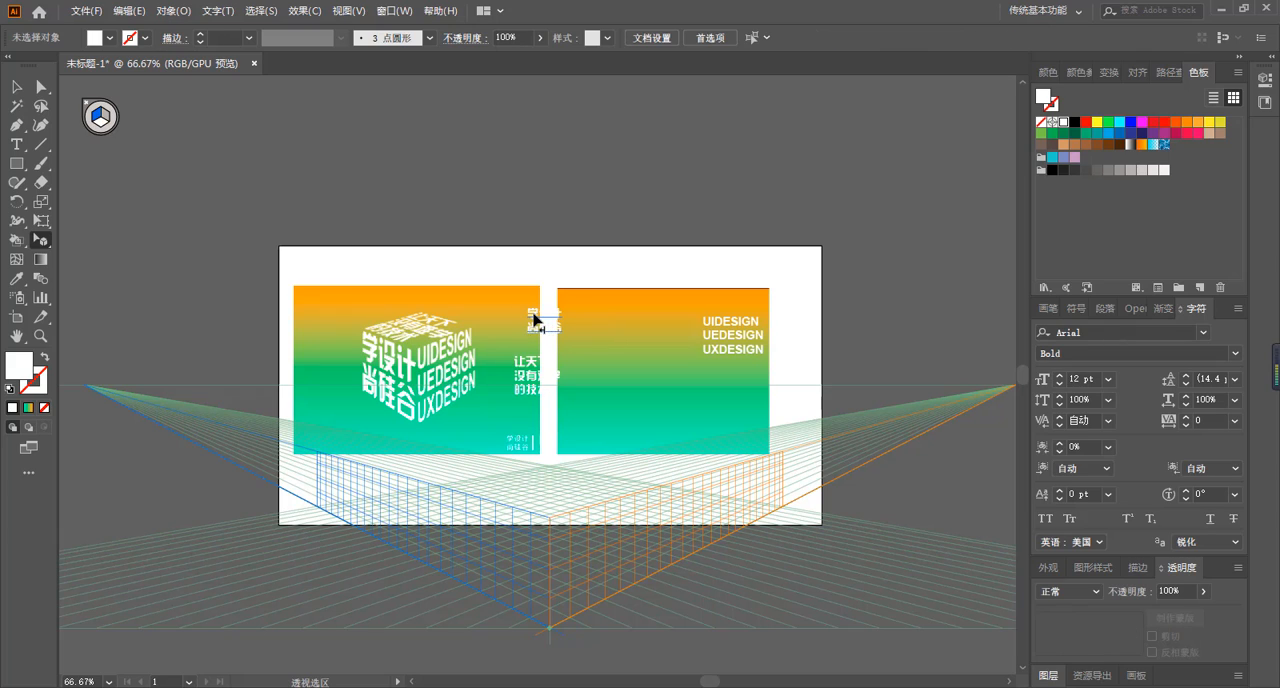
drag(531, 320, 519, 597)
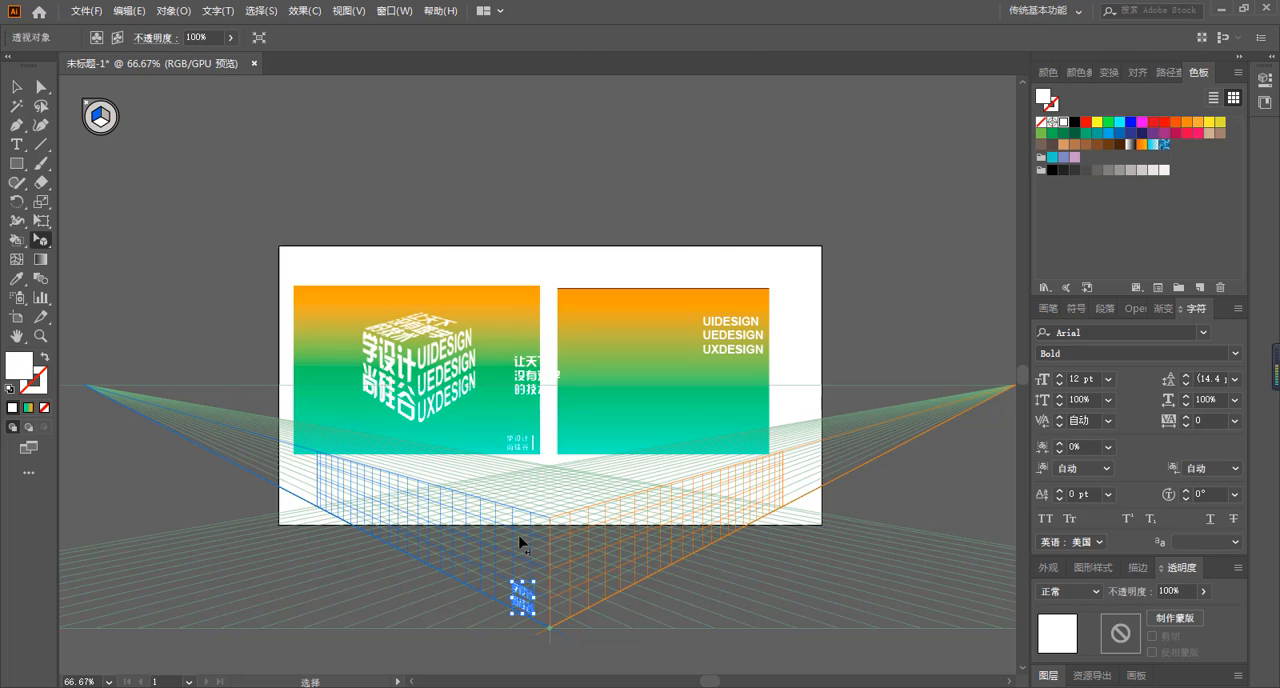
key(ctrl+=)
key(ctrl+=)
key(ctrl+=)
drag(560, 446, 354, 286)
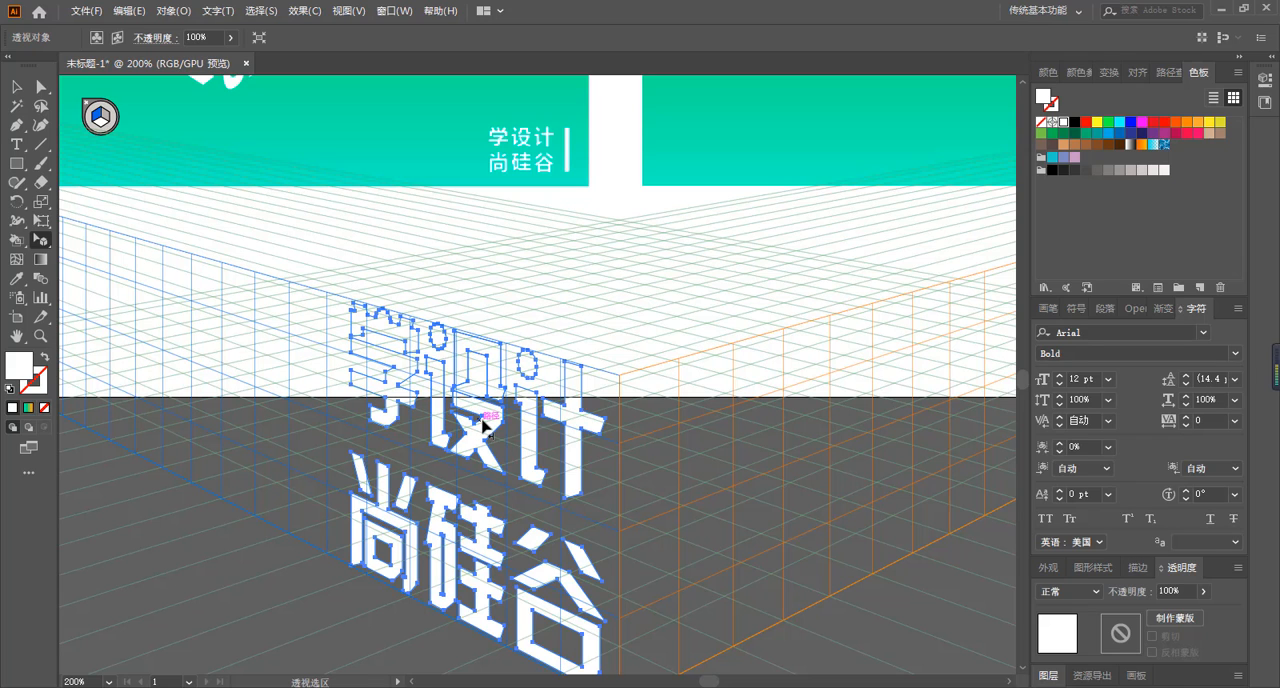
drag(483, 425, 501, 433)
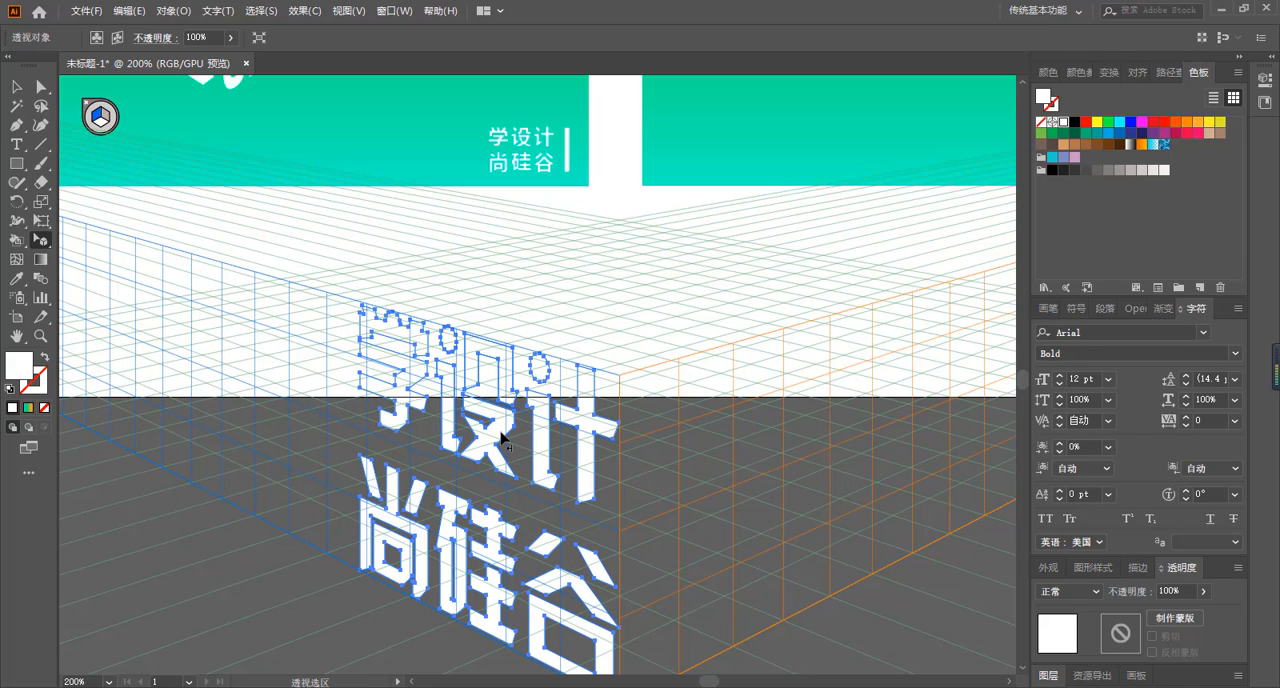
Attach the three-line English text to the right perspective plane.
key(space)
mouse_move(763, 255)
mouse_down()
mouse_move(523, 452)
mouse_move(523, 511)
mouse_up()
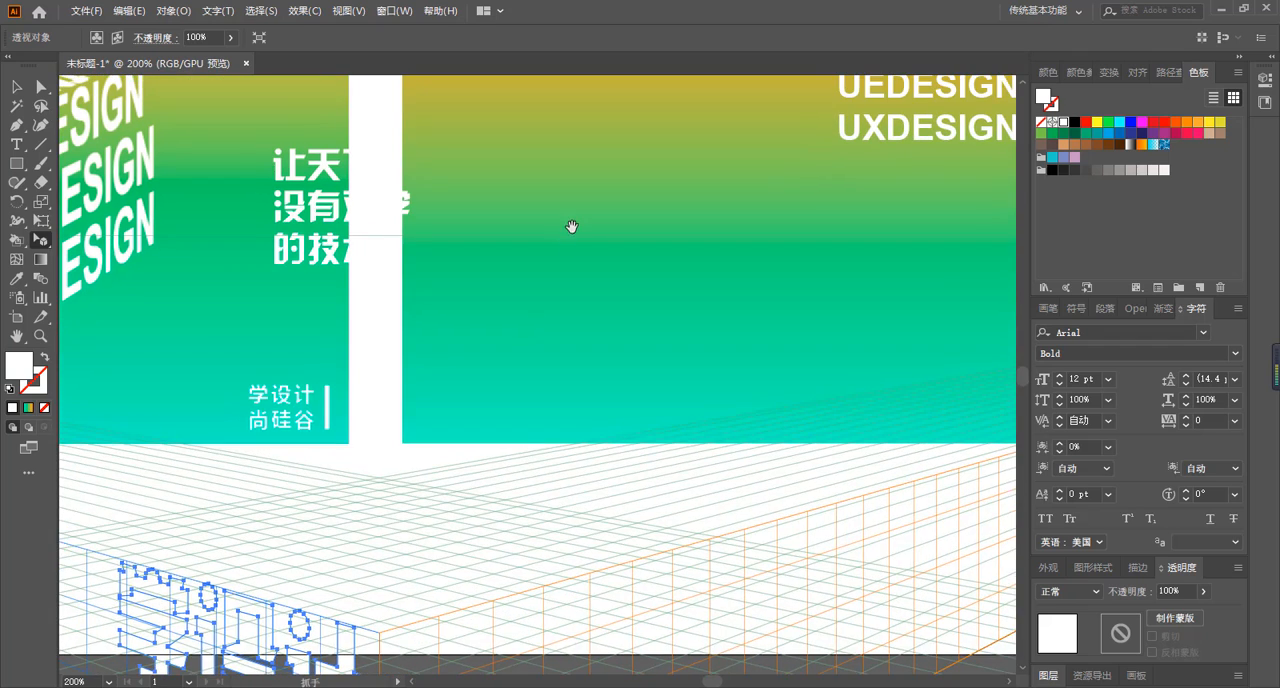
mouse_move(571, 229)
mouse_down()
mouse_move(482, 376)
mouse_move(458, 384)
mouse_up()
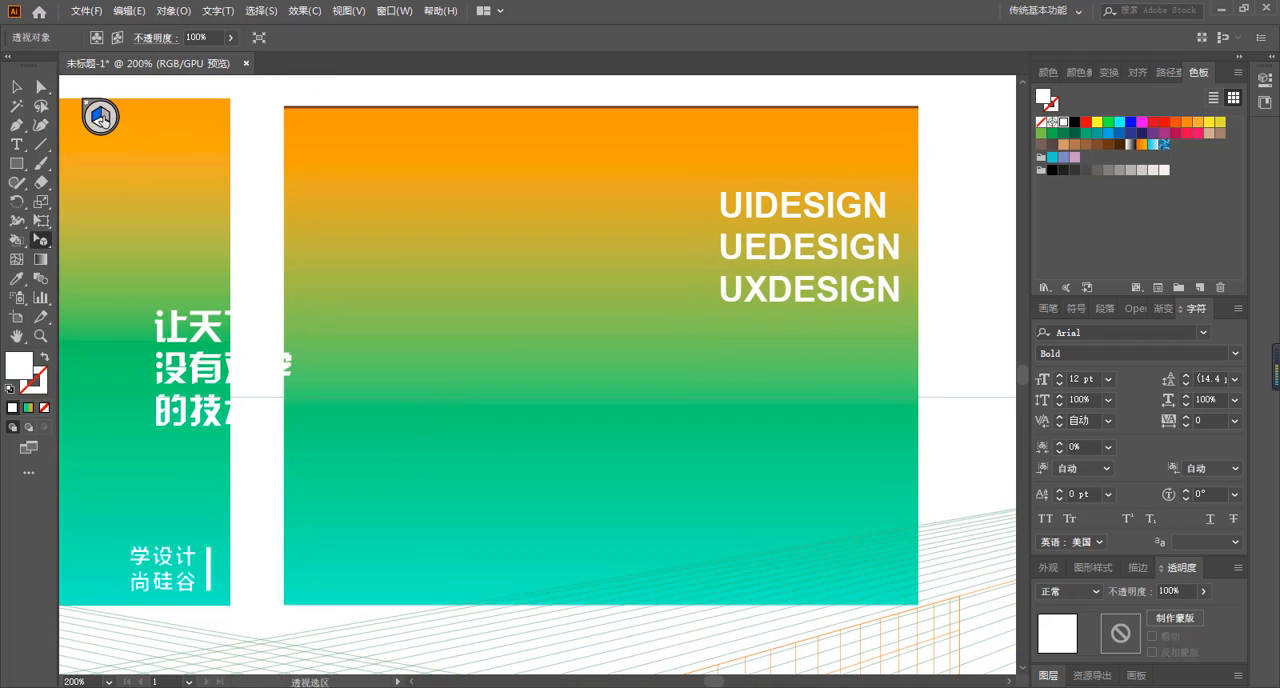
click(101, 117)
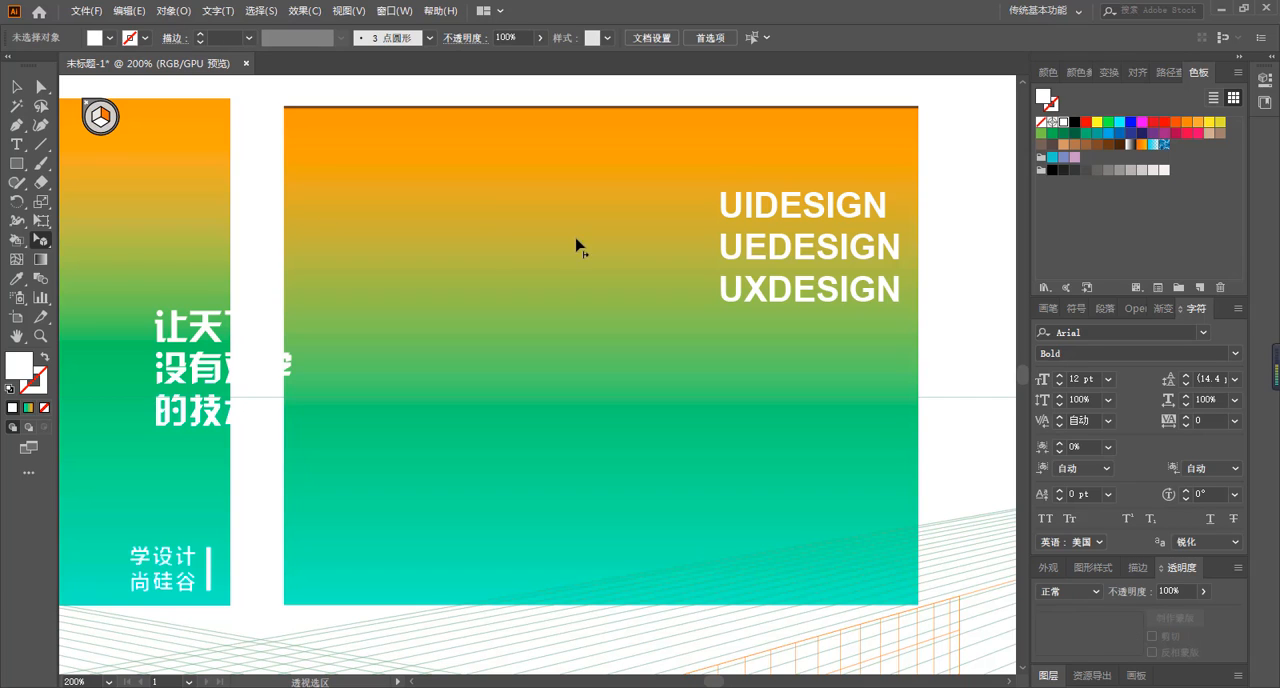
drag(779, 257, 810, 584)
Enlarge the English text to the right plane's height and position it with a small gap beside the central edge.
scroll(717, 563, down, 10)
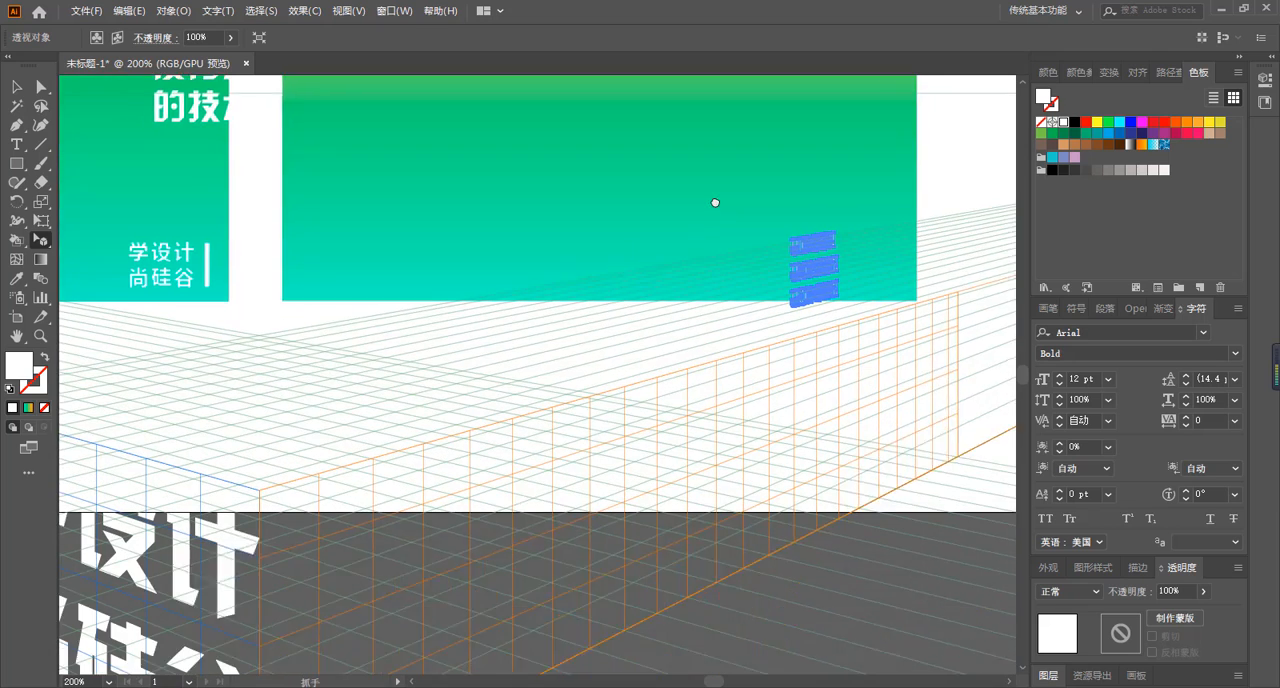
drag(828, 158, 572, 540)
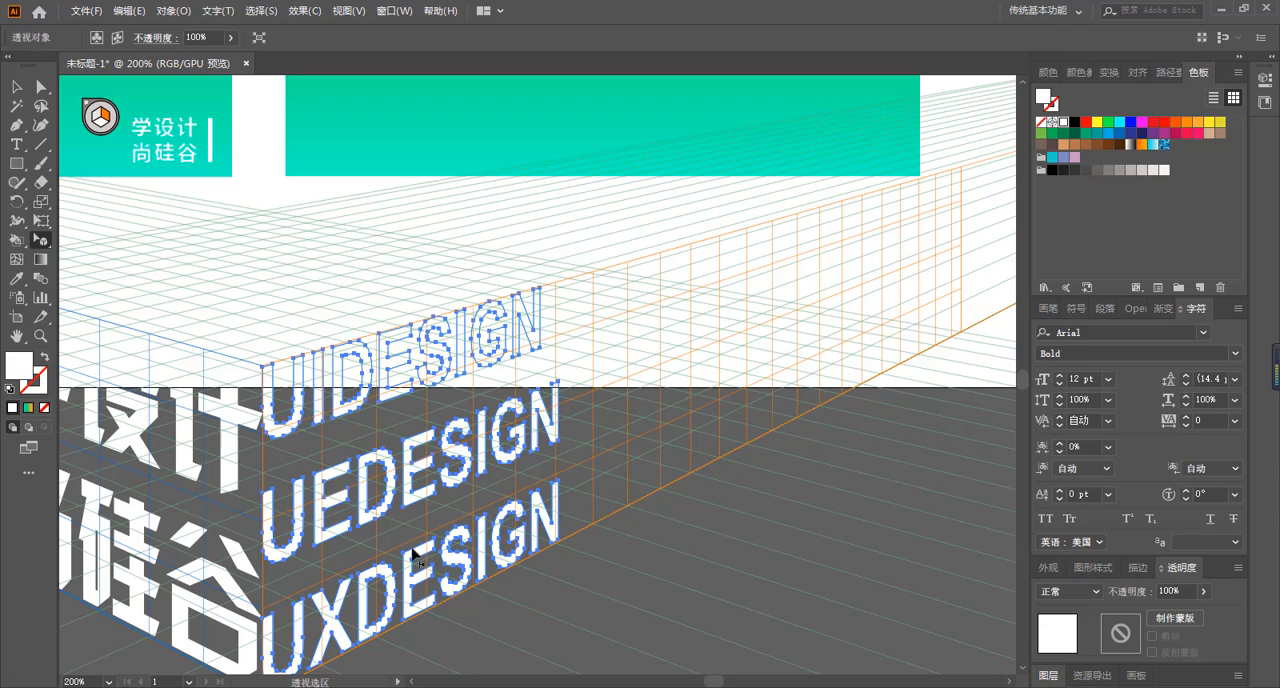
drag(403, 535, 577, 466)
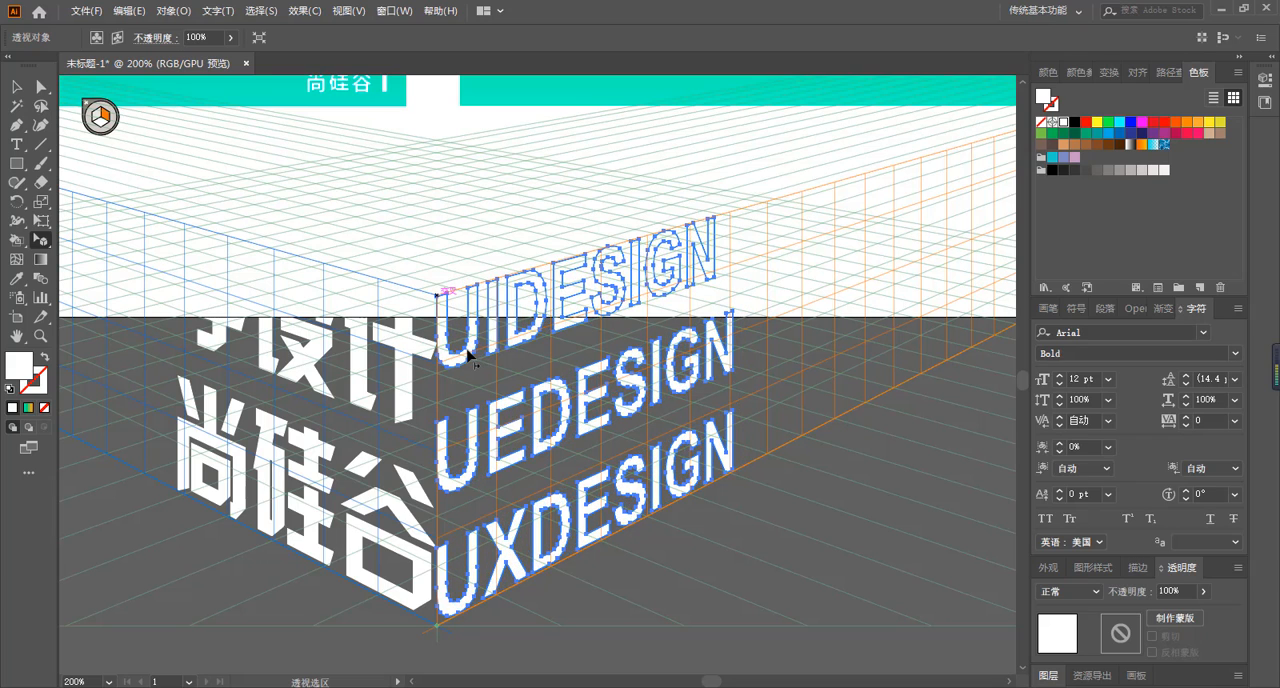
drag(467, 350, 469, 350)
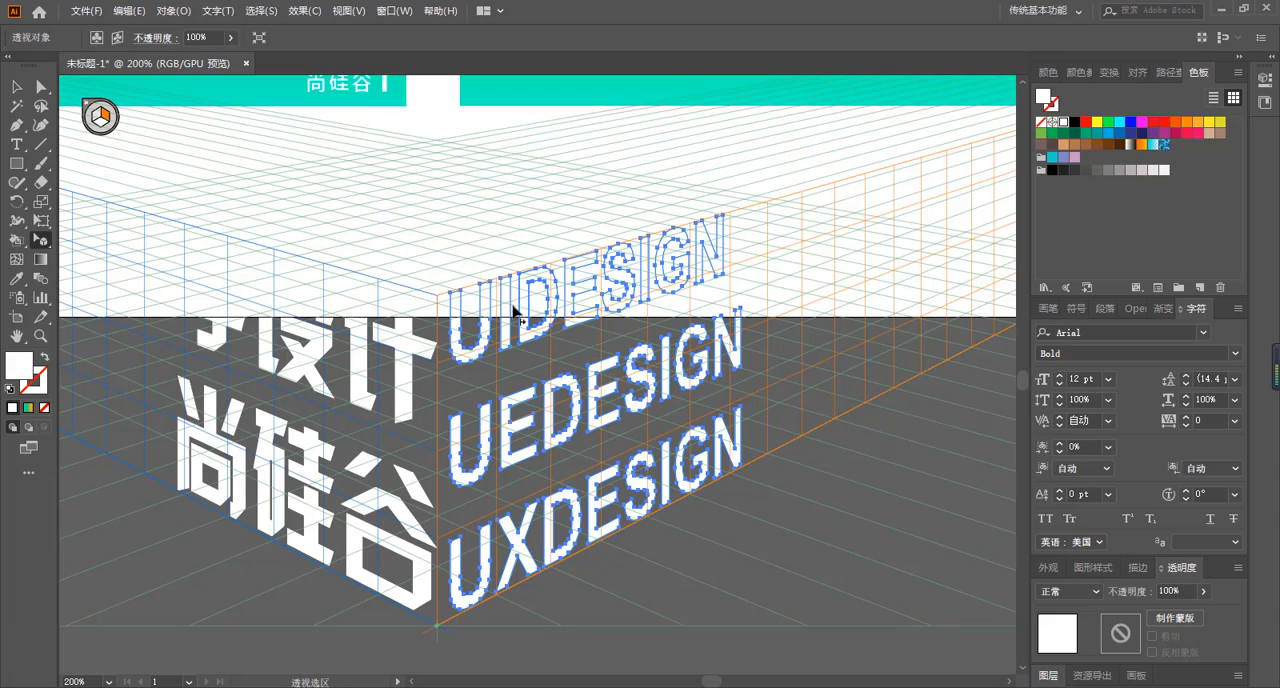
Place the three-line Chinese text on the horizontal perspective plane above the two side faces.
drag(470, 285, 510, 455)
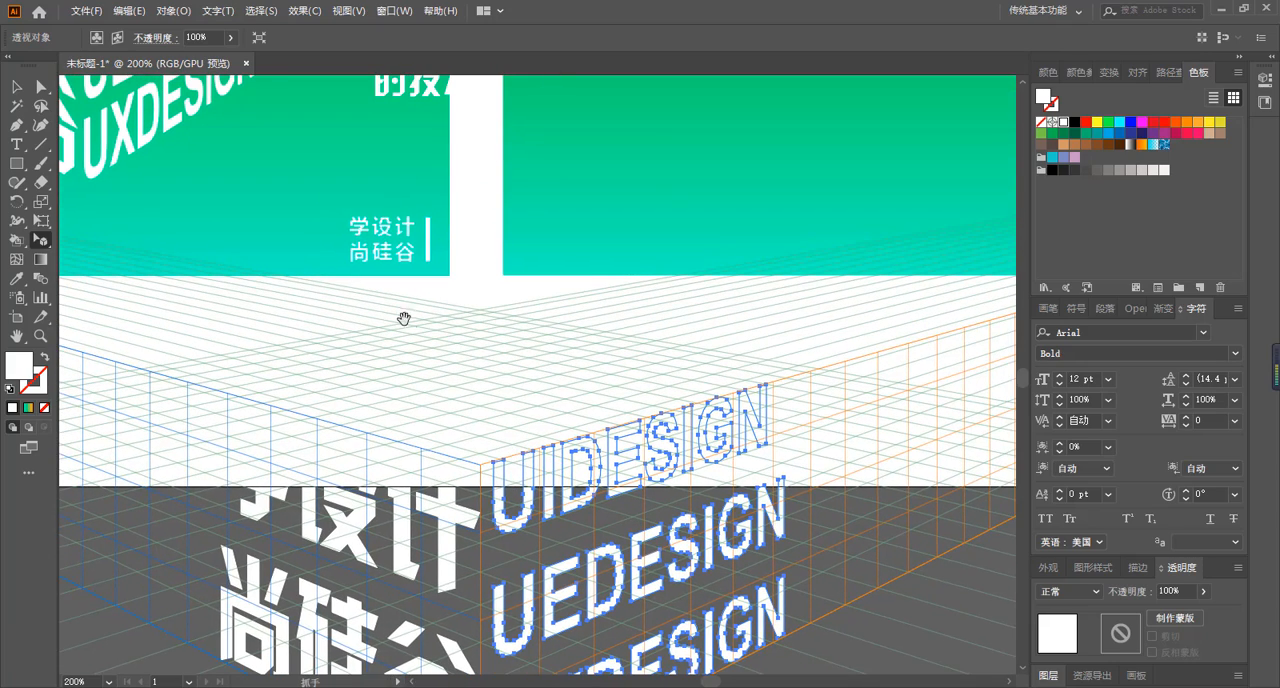
drag(330, 231, 335, 322)
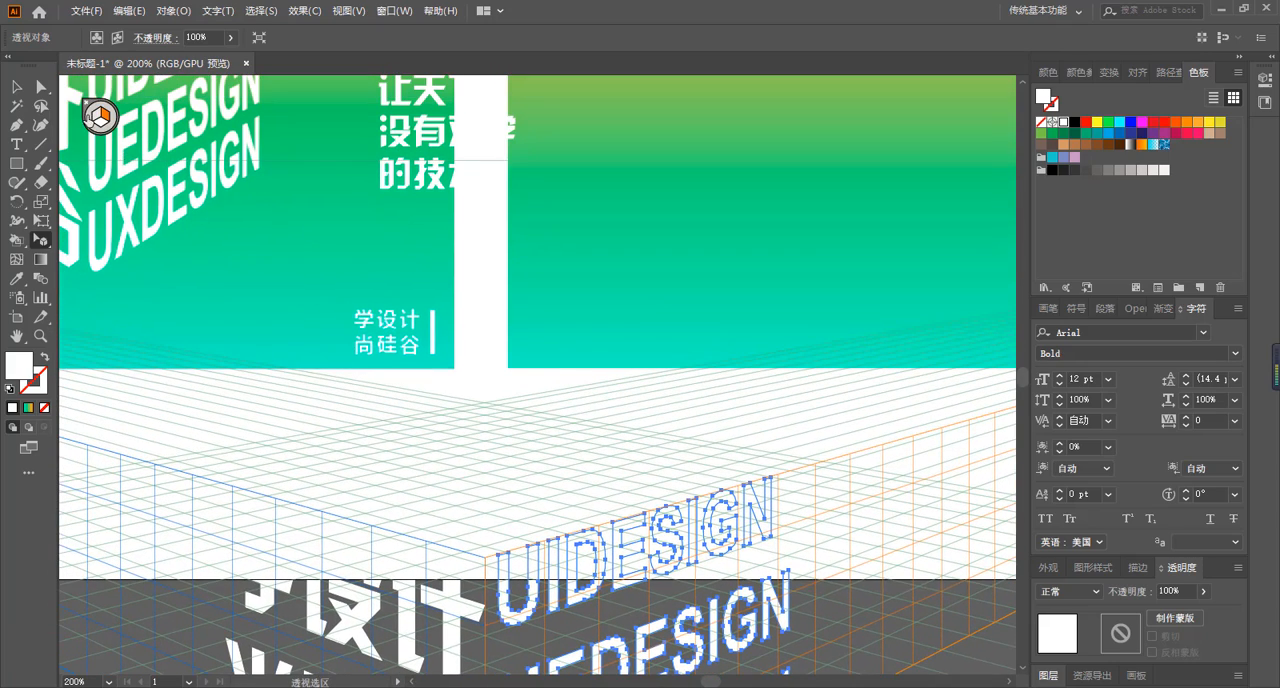
click(101, 126)
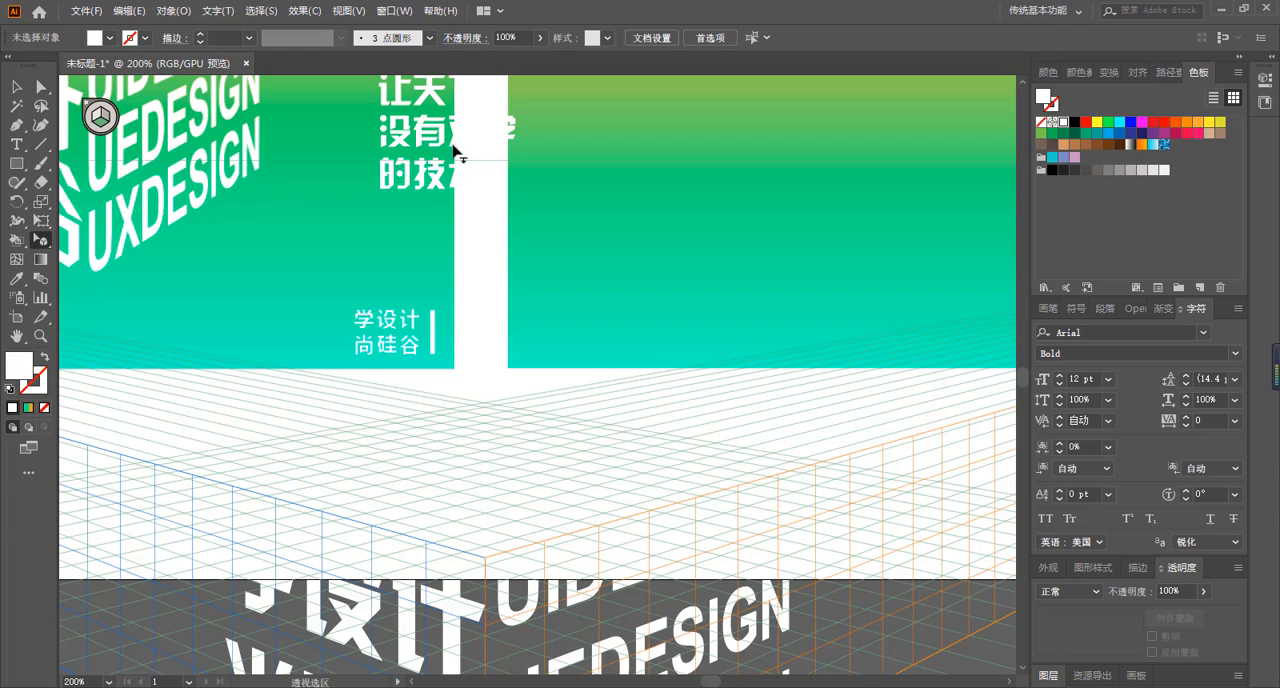
drag(440, 132, 491, 439)
key(space)
drag(420, 486, 618, 291)
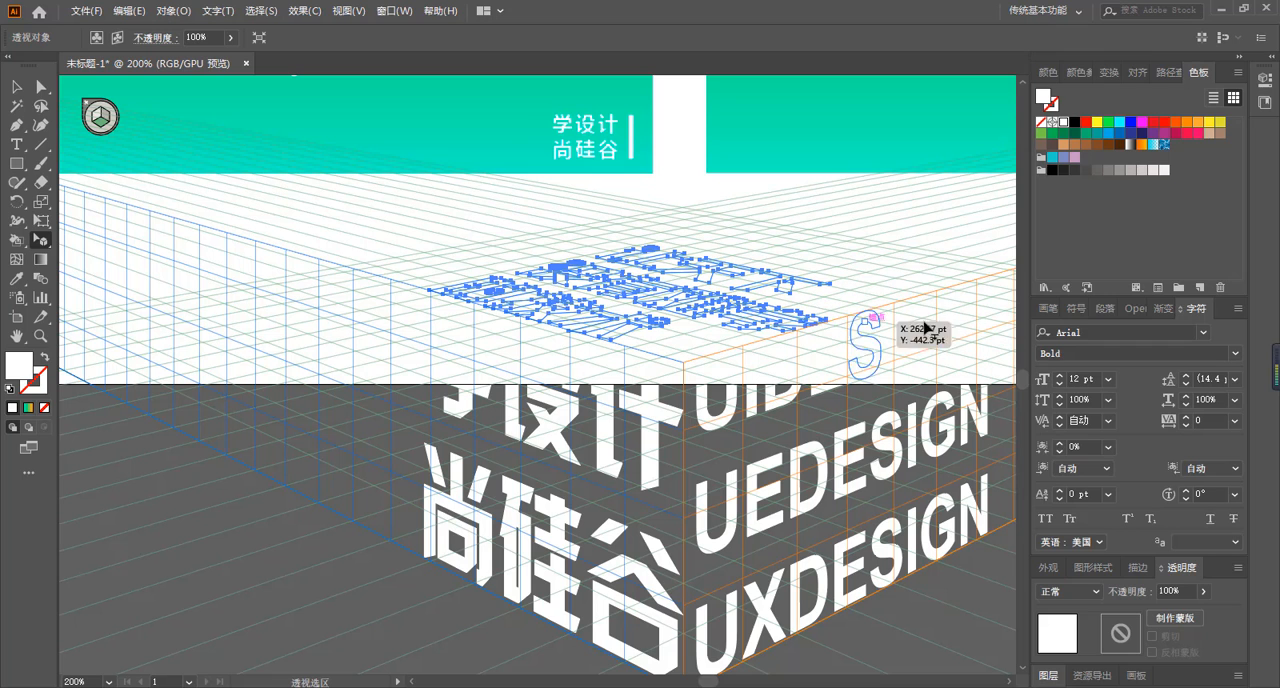
Move and enlarge the horizontal-plane text so it lines up with the side texts as the cube's top face.
drag(887, 345, 687, 440)
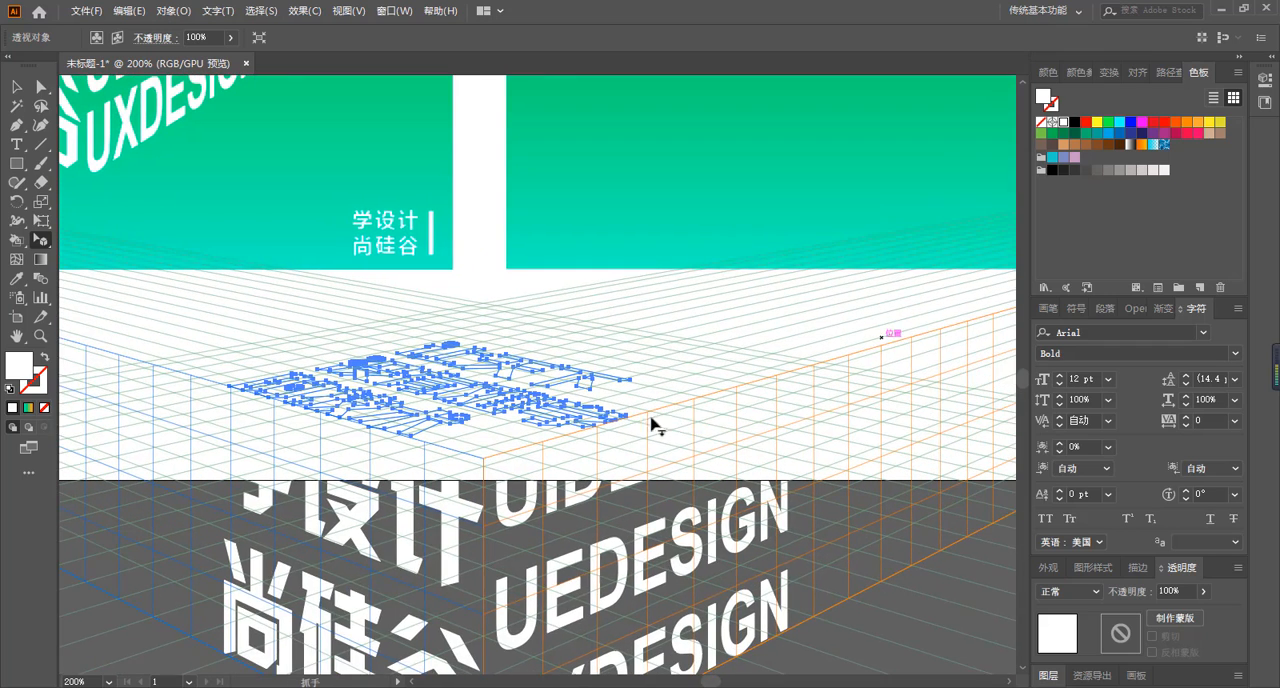
drag(484, 395, 561, 339)
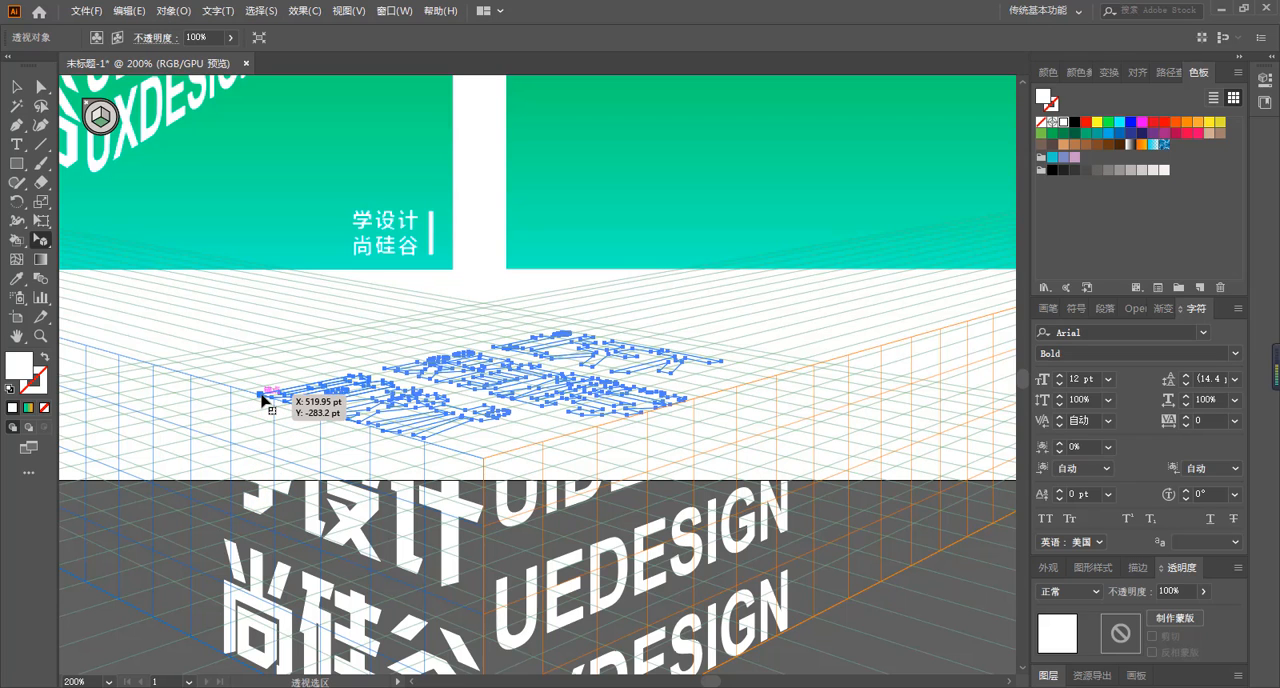
drag(262, 400, 220, 386)
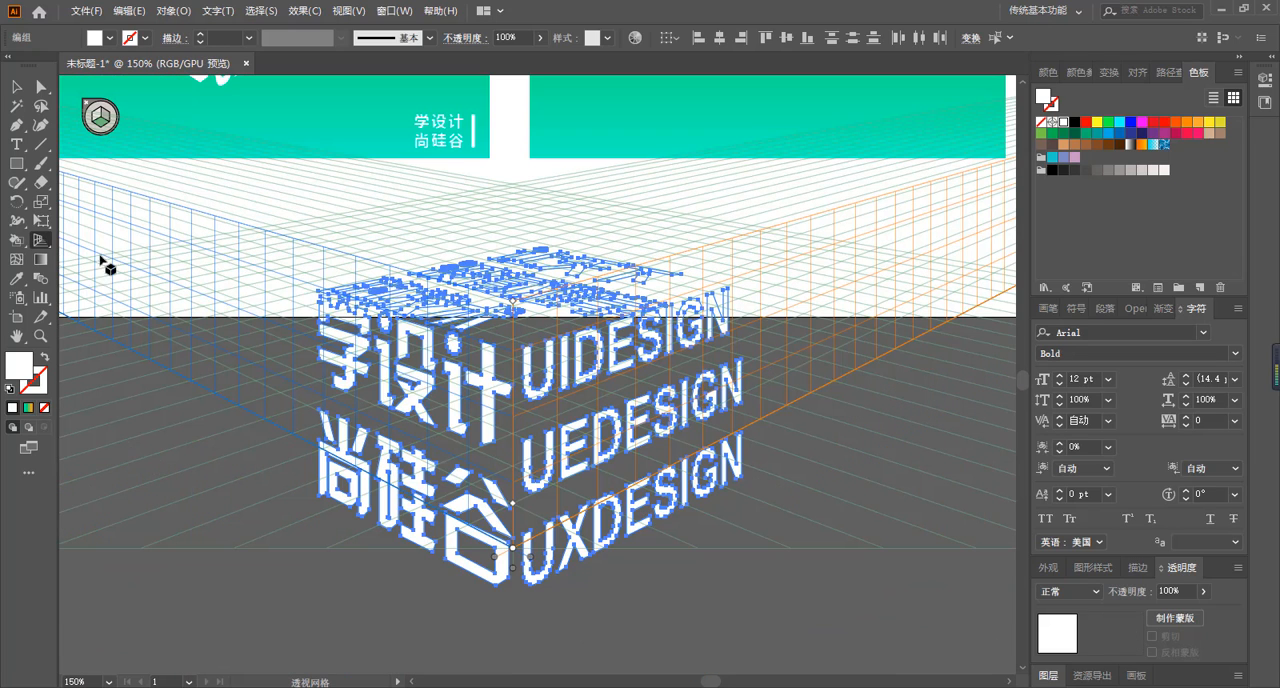
Hide the perspective grid and move the grouped text cube onto the right gradient rectangle.
key(ctrl+shift+i)
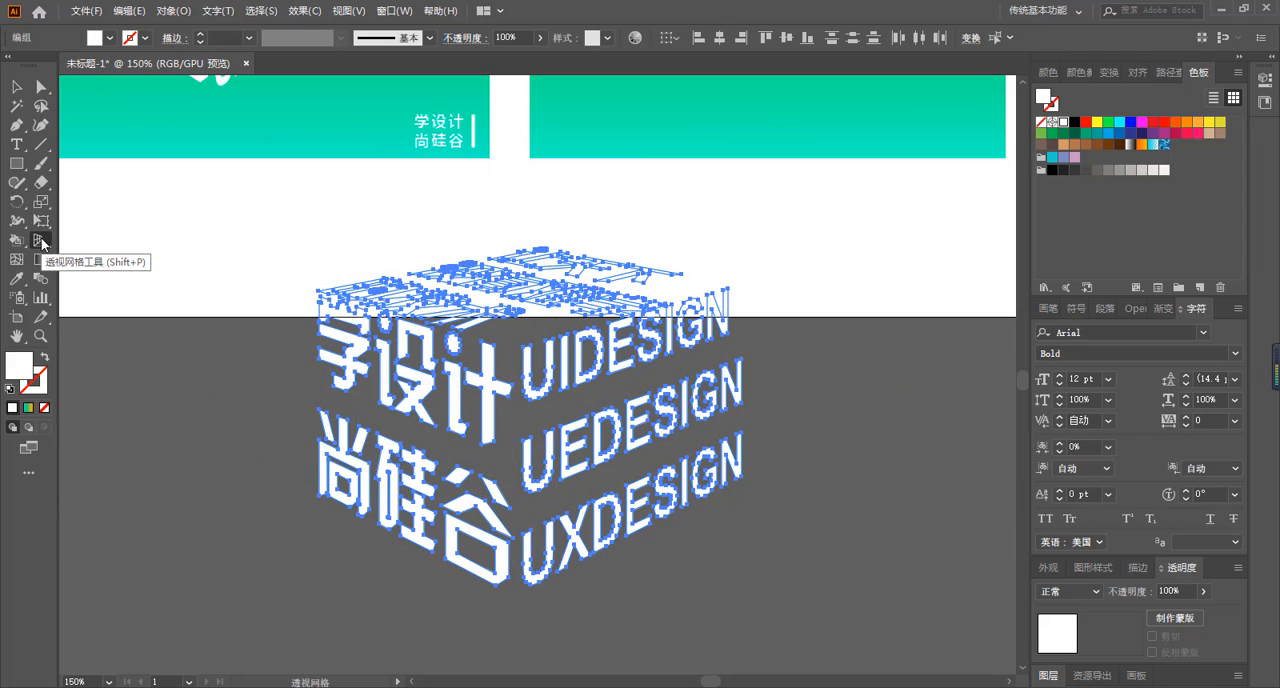
click(12, 89)
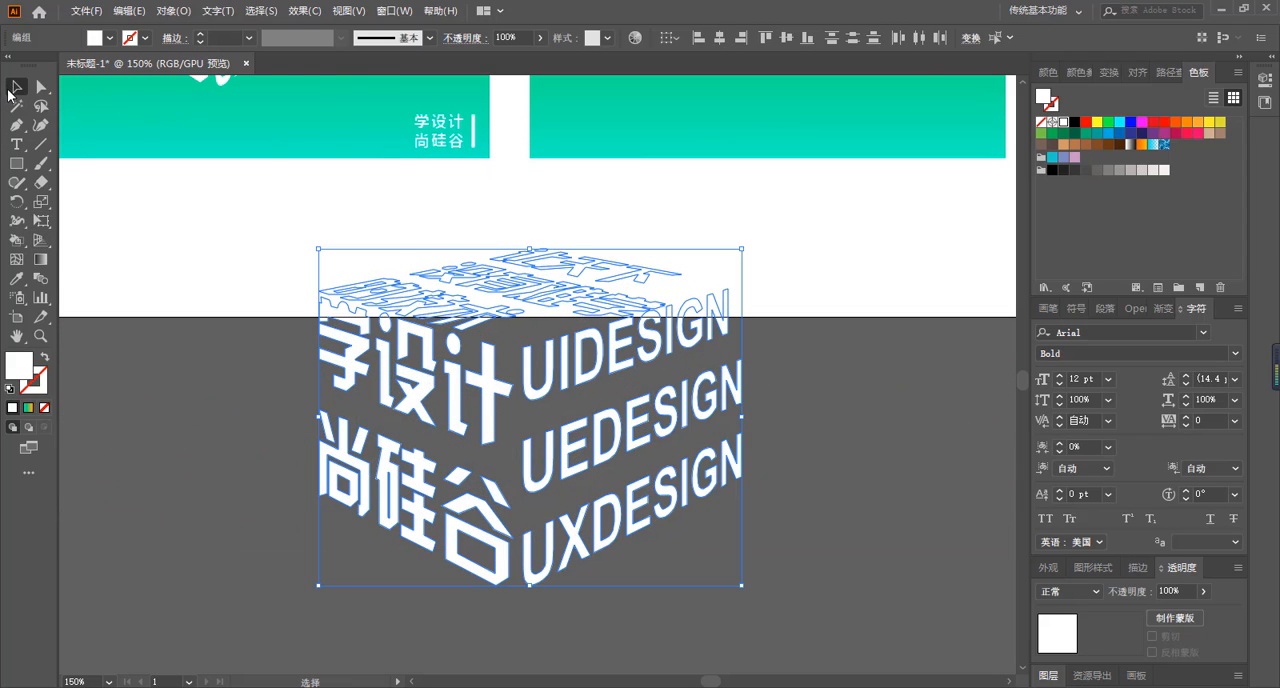
key(ctrl+minus)
key(space)
drag(648, 226, 543, 383)
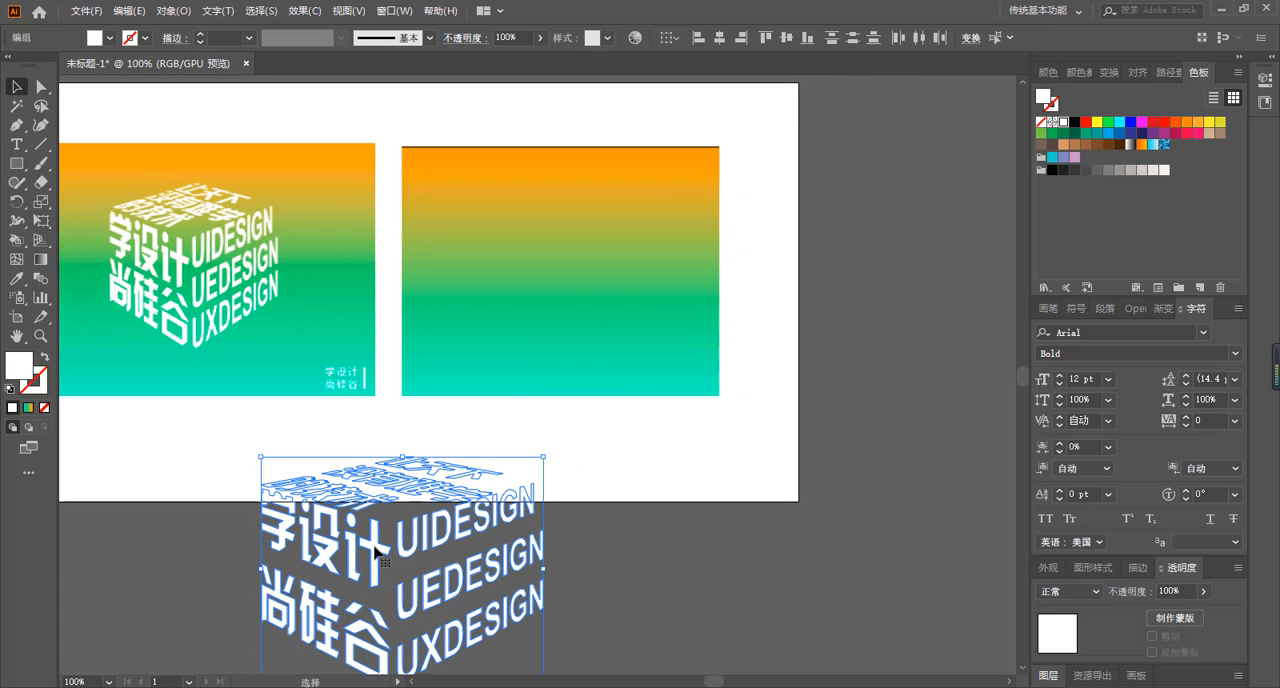
drag(374, 551, 533, 266)
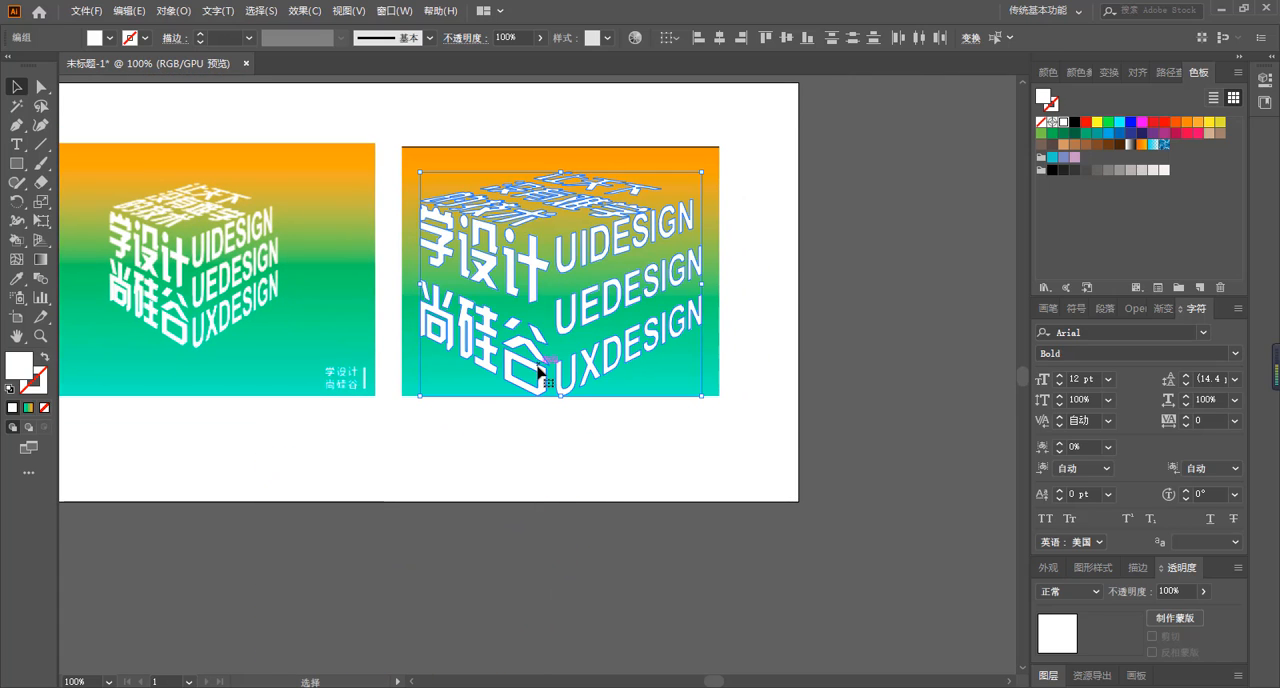
Scale the text cube down to about half its size, center it on the right gradient rectangle and deselect it.
drag(704, 395, 553, 278)
drag(519, 218, 592, 262)
click(885, 327)
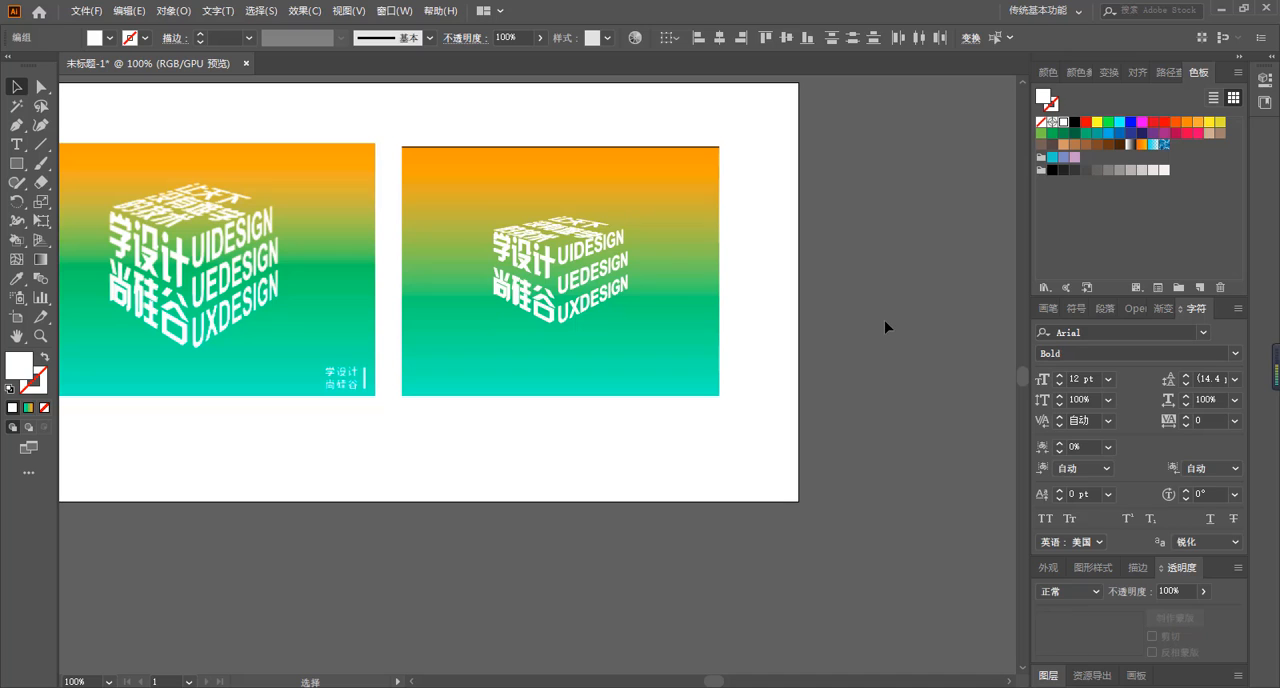
click(42, 335)
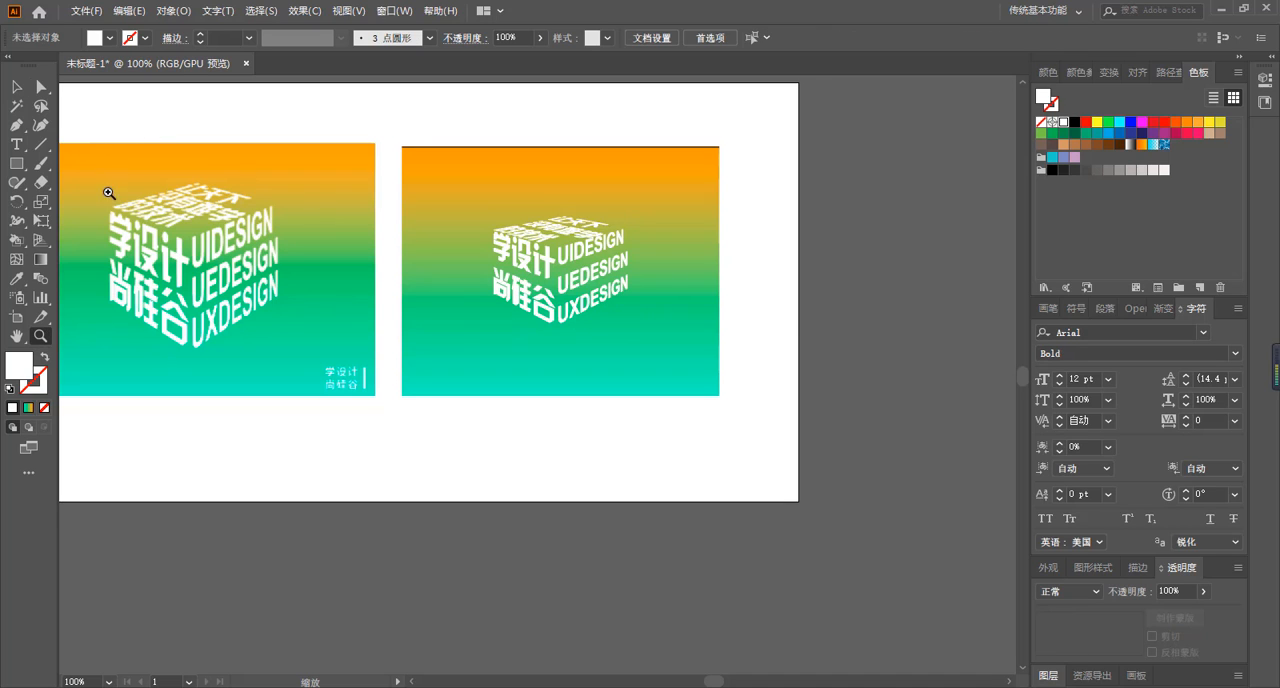
drag(100, 129, 214, 307)
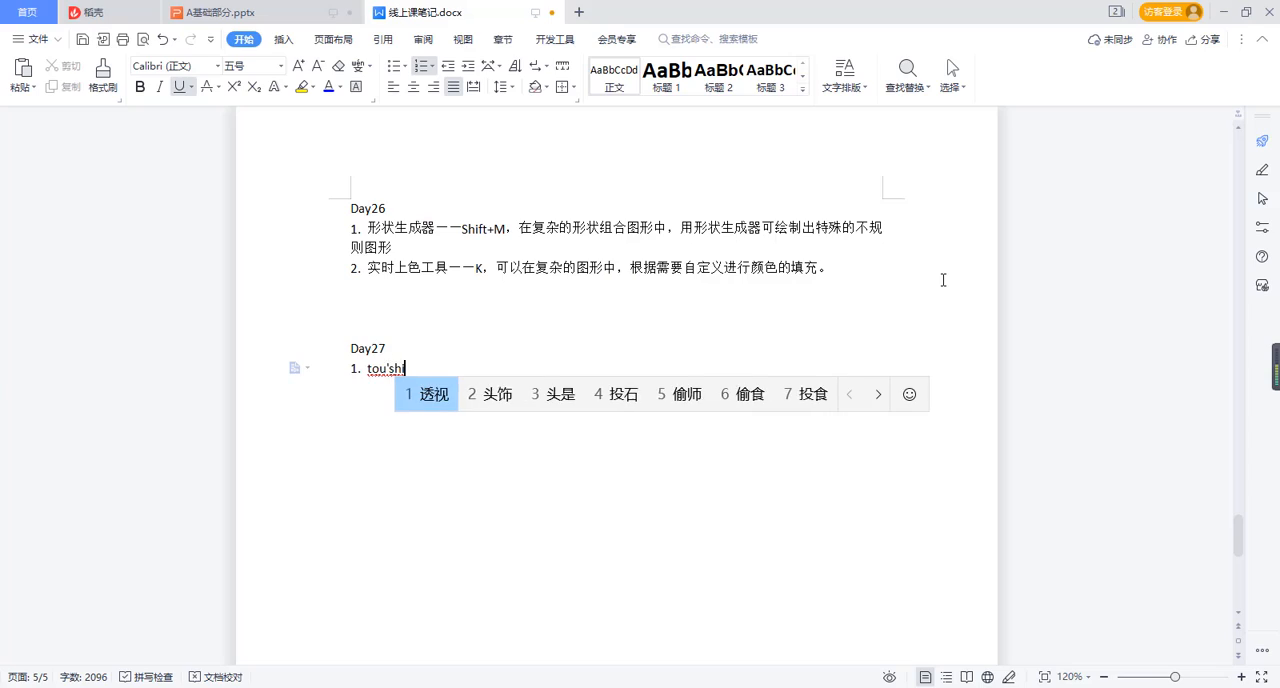
Start item 1 under Day27 in the class notes with "透视网格工具——Shift+P，".
key(space)
text(wangge)
key(space)
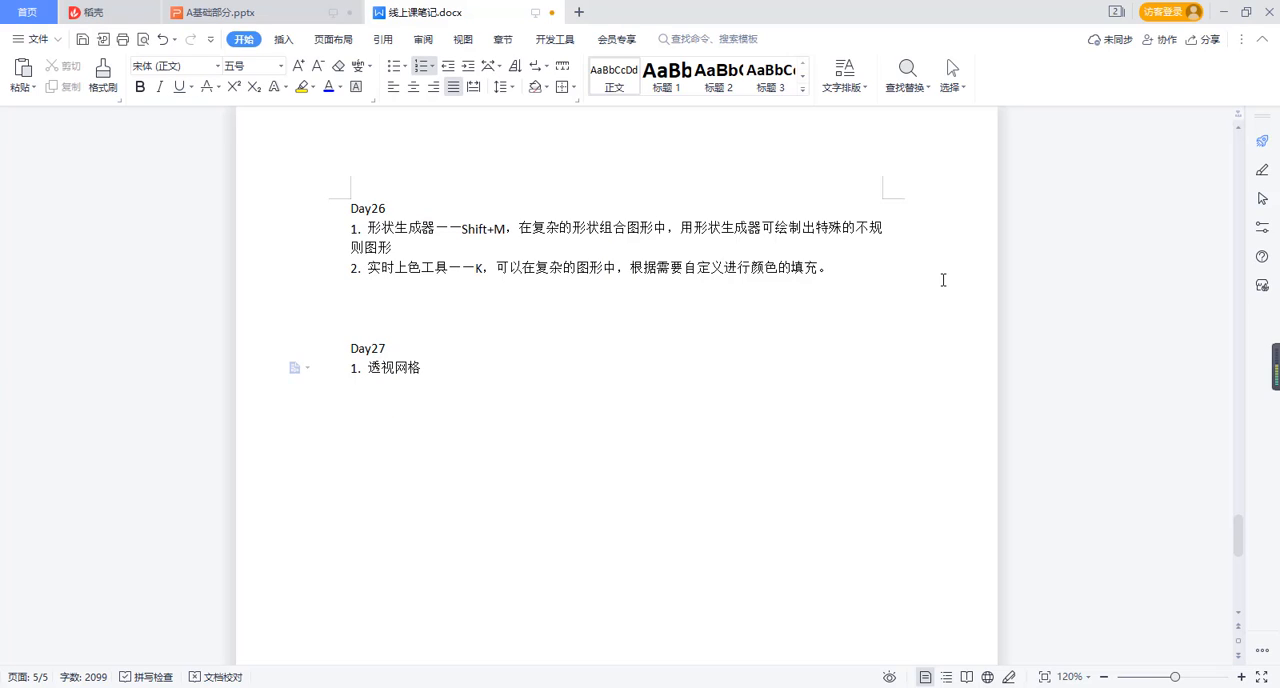
text(gpngju)
key(space)
text(——Shift)
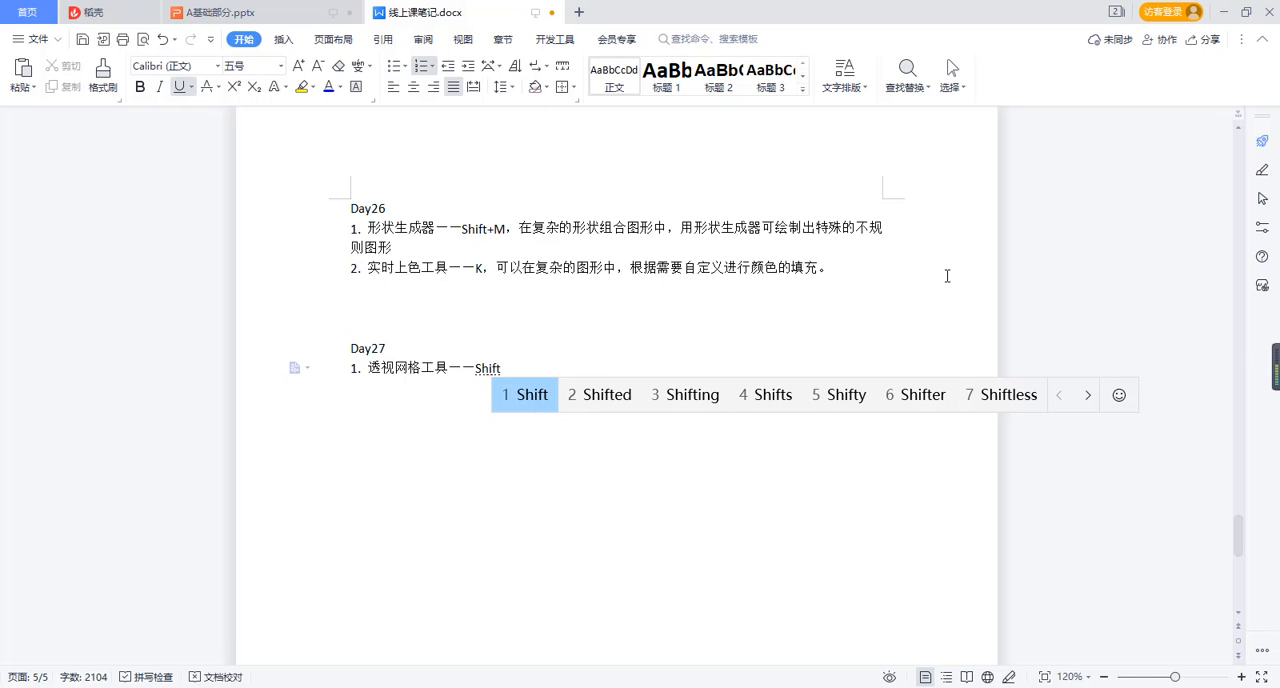
key(space)
text(+P)
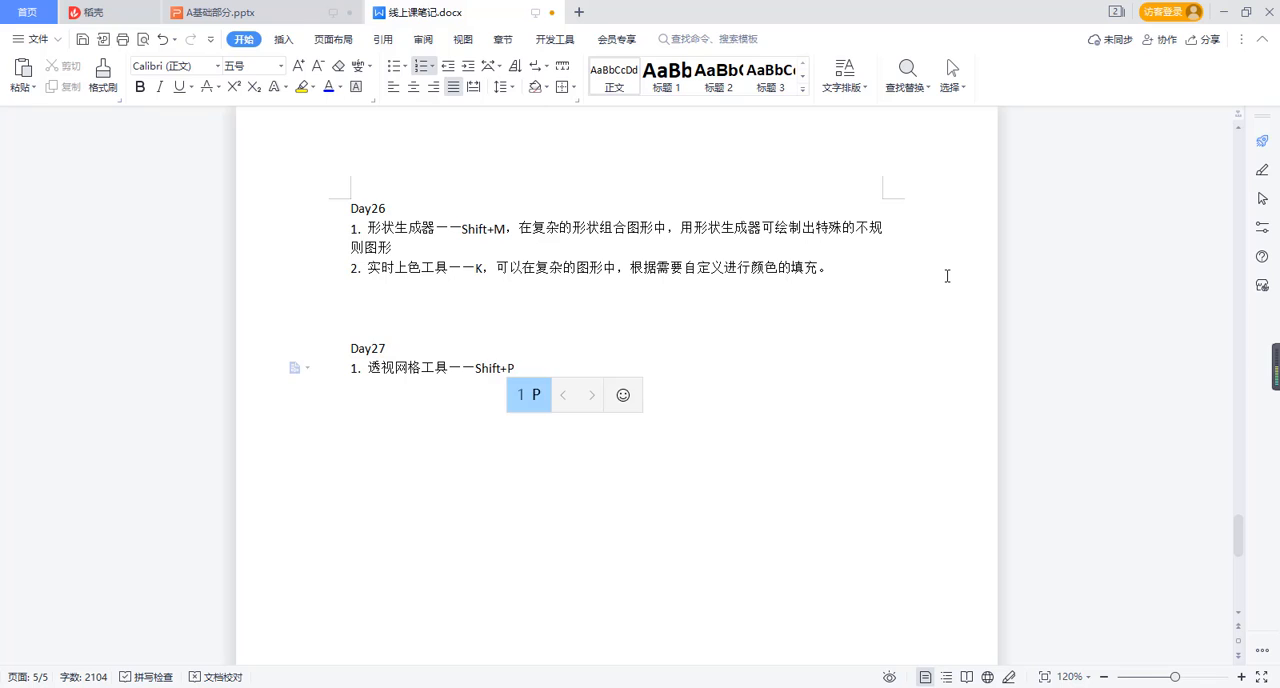
key(space)
text(，)
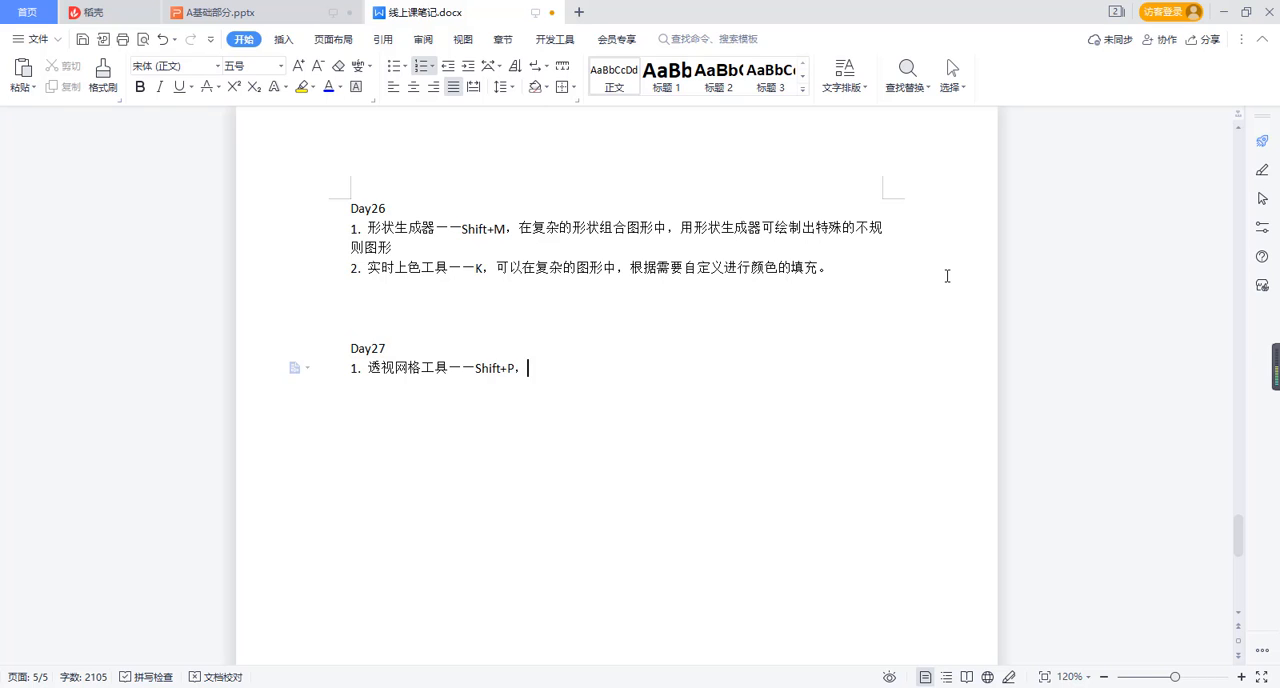
text(genju)
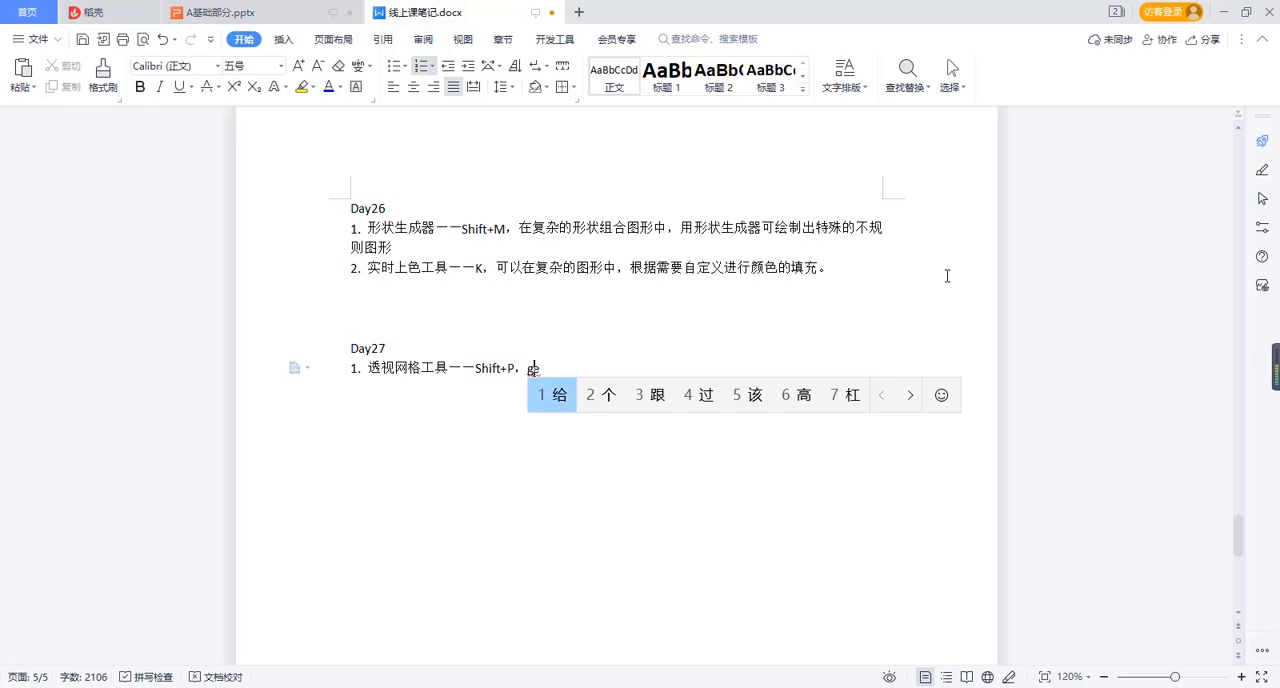
Continue item 1 of the Day27 notes with "根据网格透视效果".
key(space)
text(w)
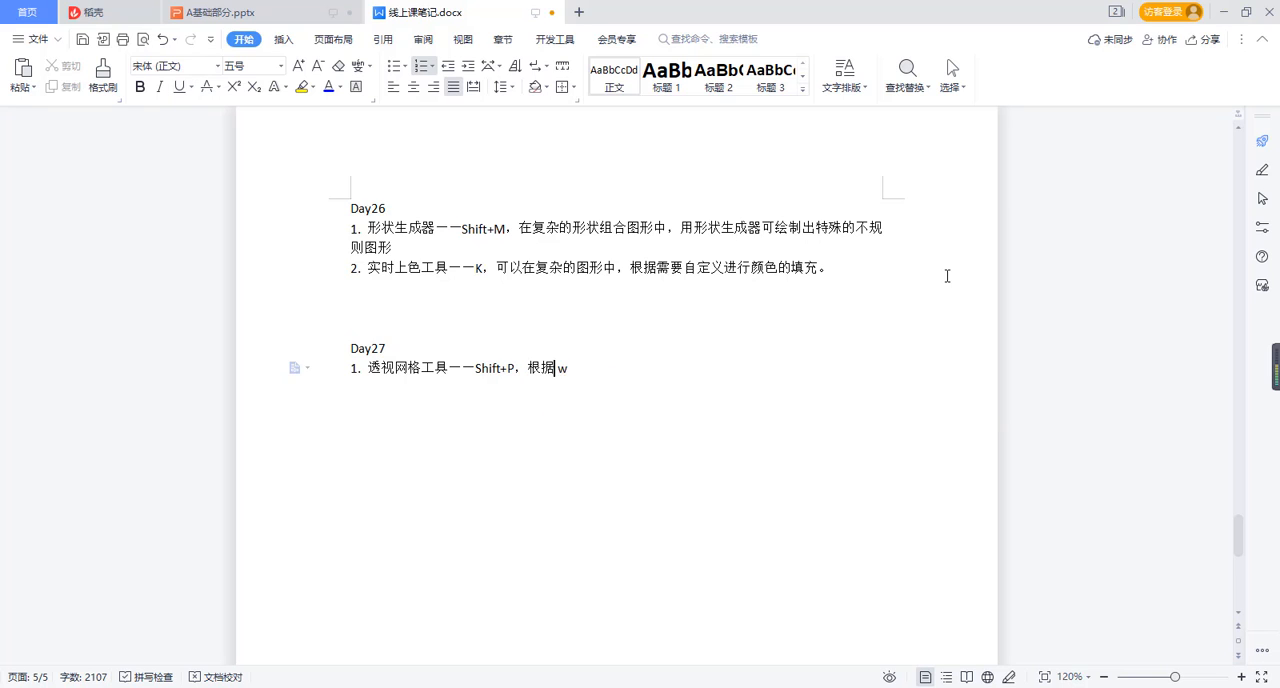
text(ang'ke)
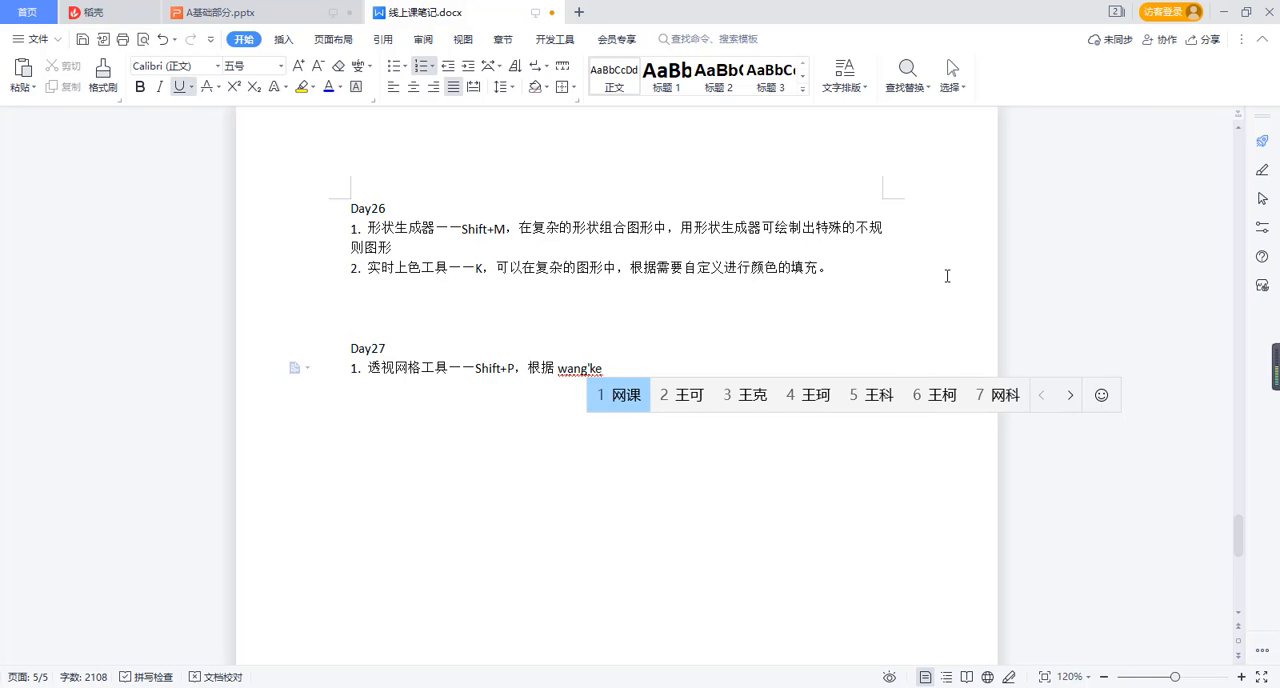
key(BackSpace)
key(BackSpace)
text(ge)
key(space)
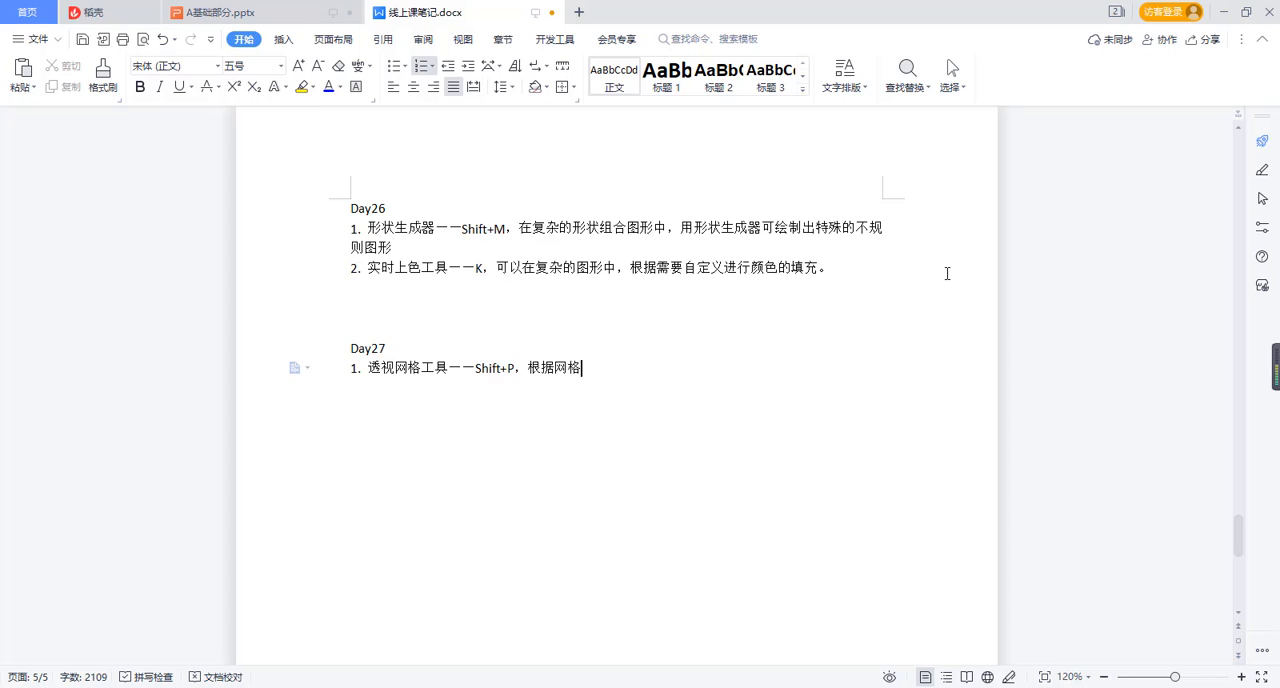
text(toushi)
key(space)
text(j)
key(BackSpace)
text(xiaoguo)
key(space)
Add "，将所需的问题或图形" to item 1 of the Day27 notes.
text(,jia)
text(ng)
key(space)
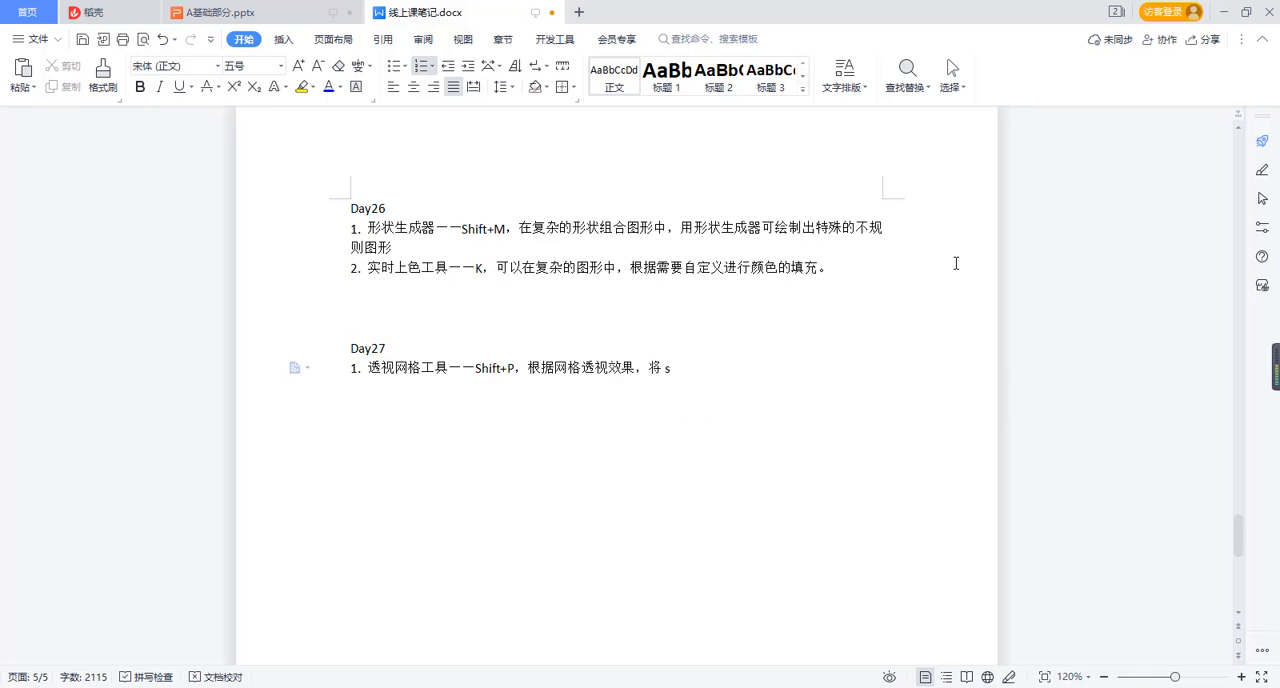
text(suoxu)
key(space)
text(d)
key(space)
text(wenti)
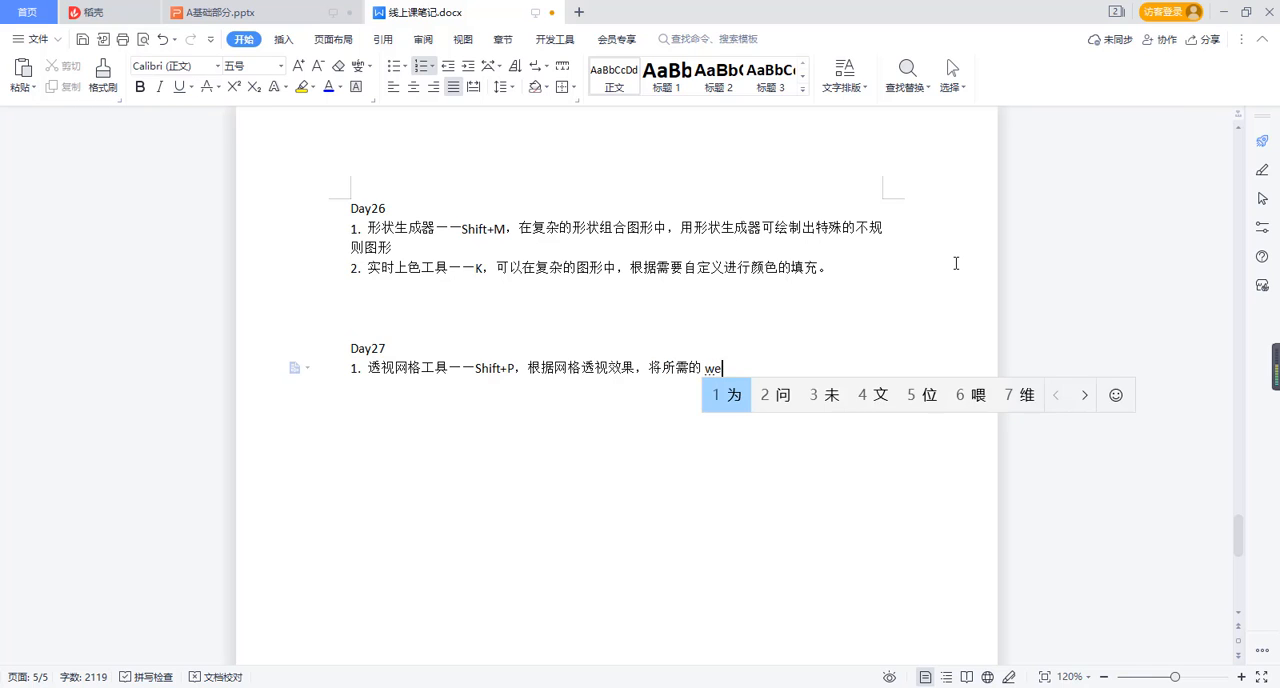
key(space)
text(huo)
text(tuxing)
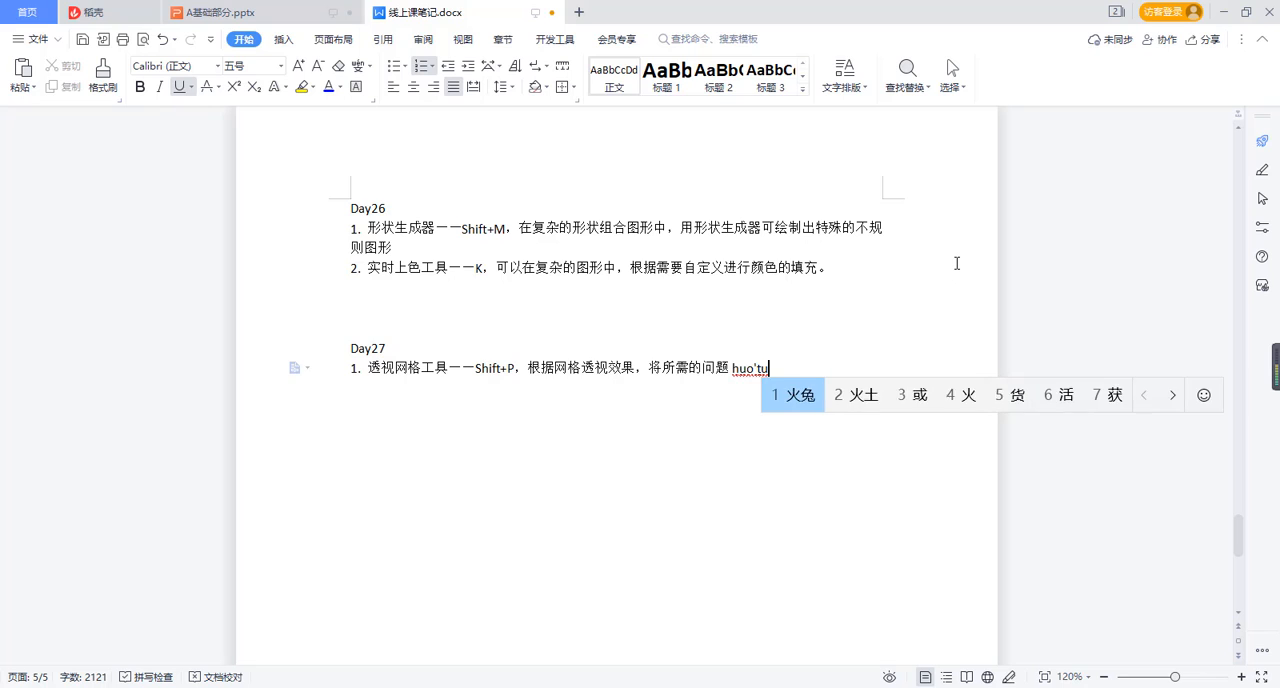
key(space)
Extend the sentence in Day27 item 1 with "按照一定角度继续宁".
text(anzhao)
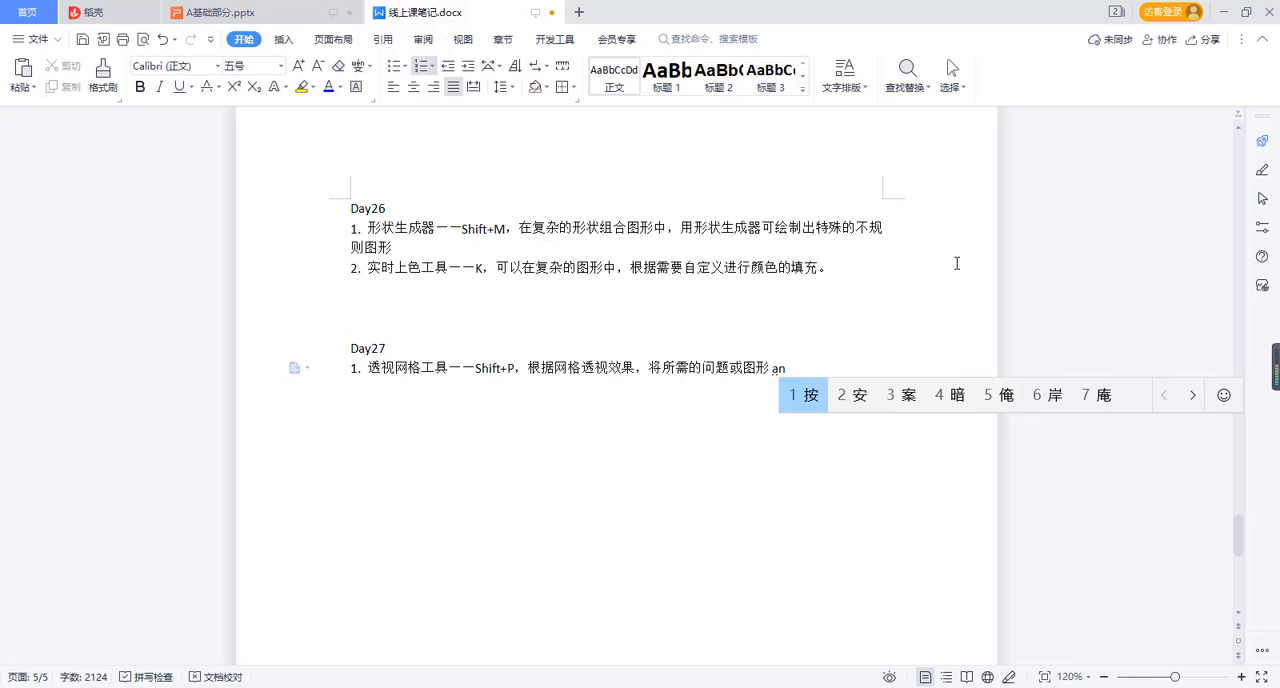
key(space)
text(yiding)
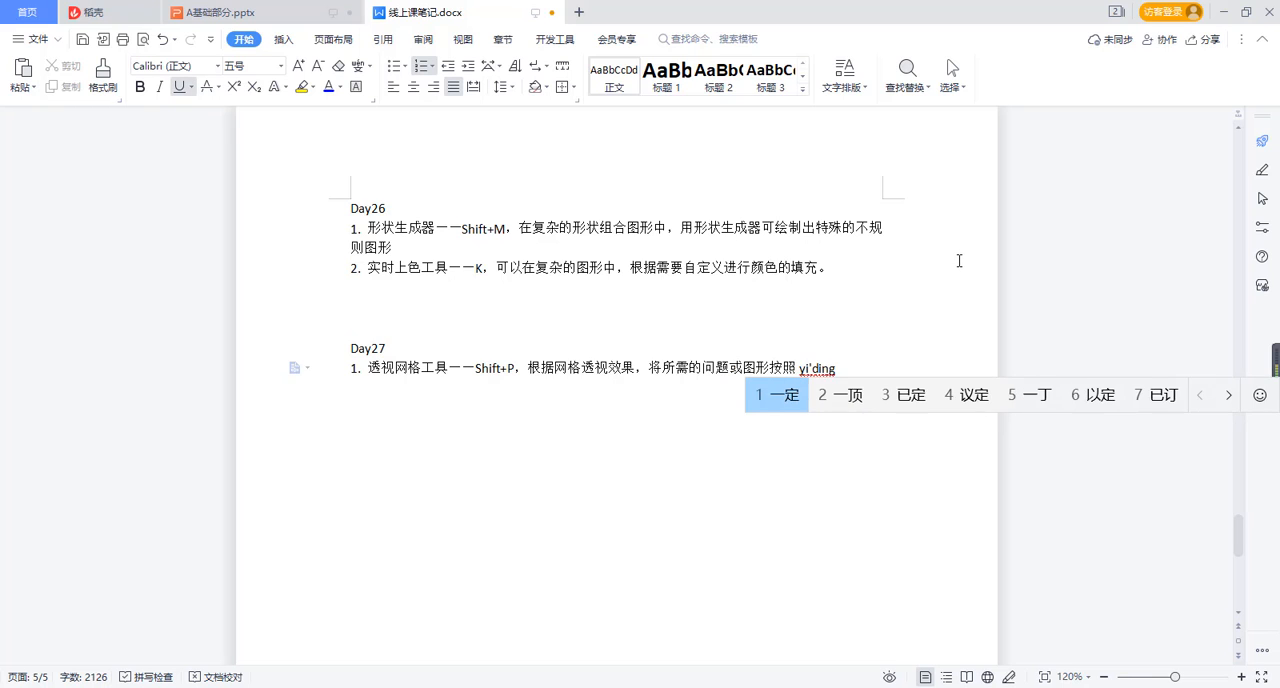
key(space)
text(jiaodu)
key(space)
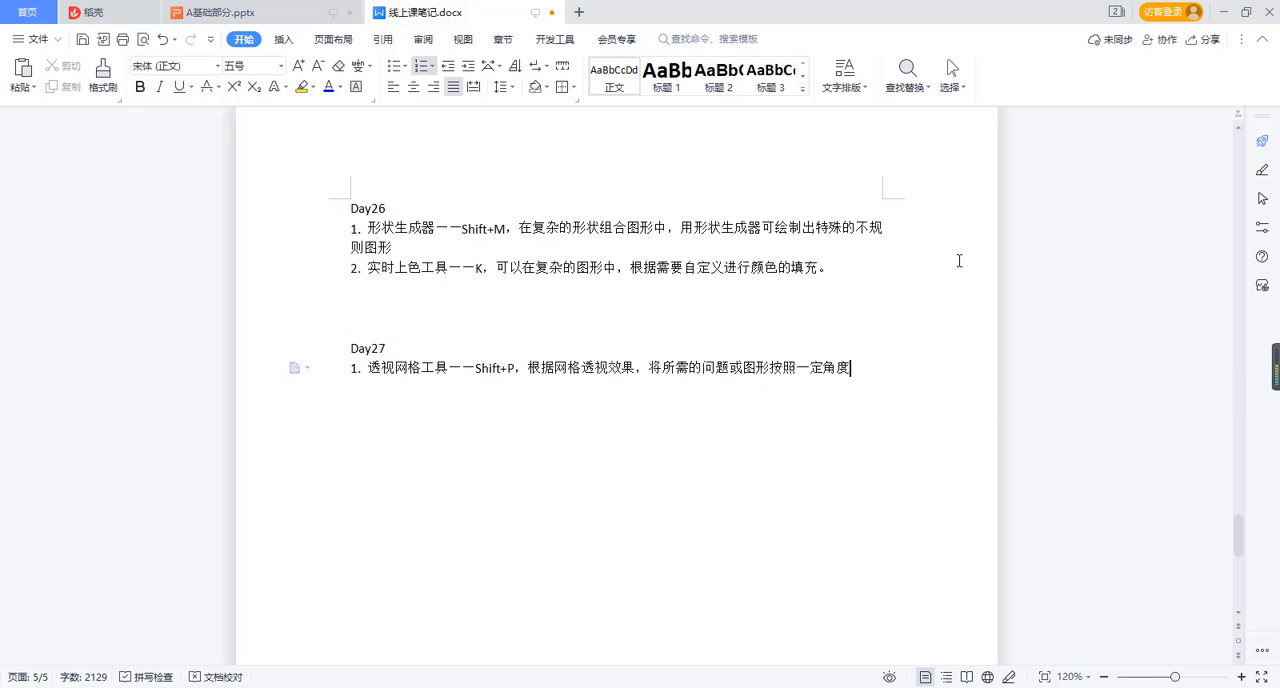
text(jixuning)
key(space)
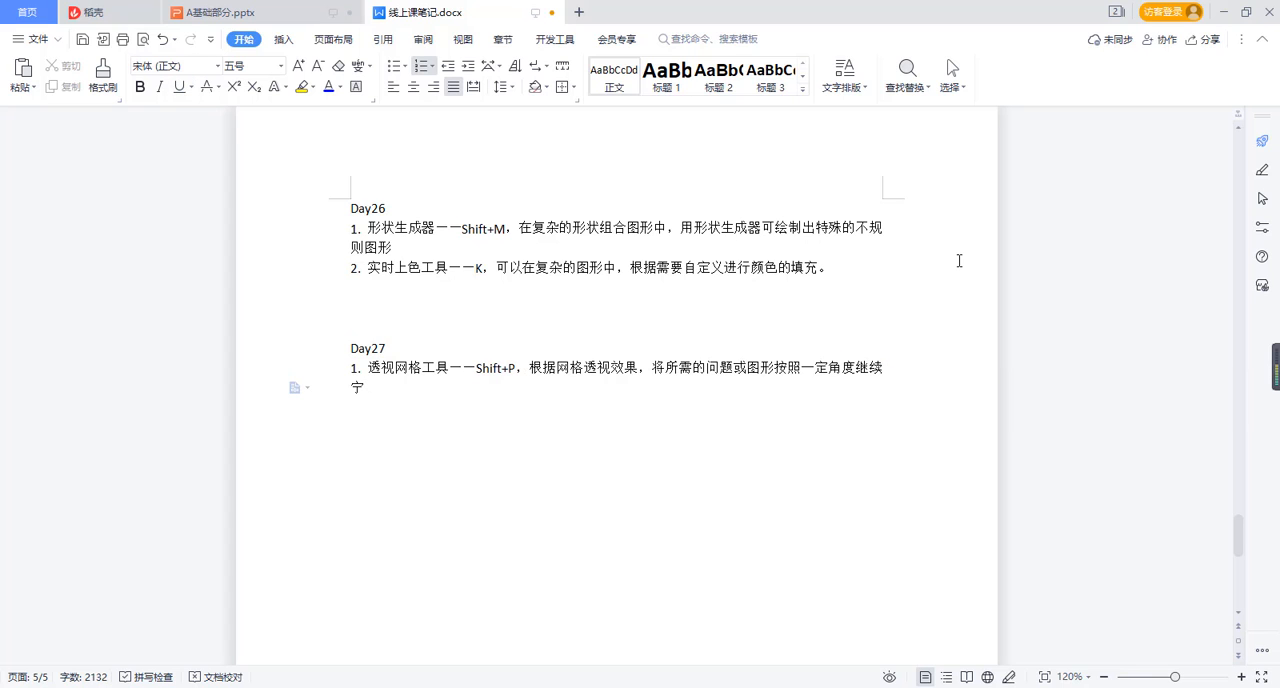
Finish the first sentence of Day27 item 1 with "立体效果拼接。".
text(liti)
key(space)
text(xiaoguo)
key(space)
text(p)
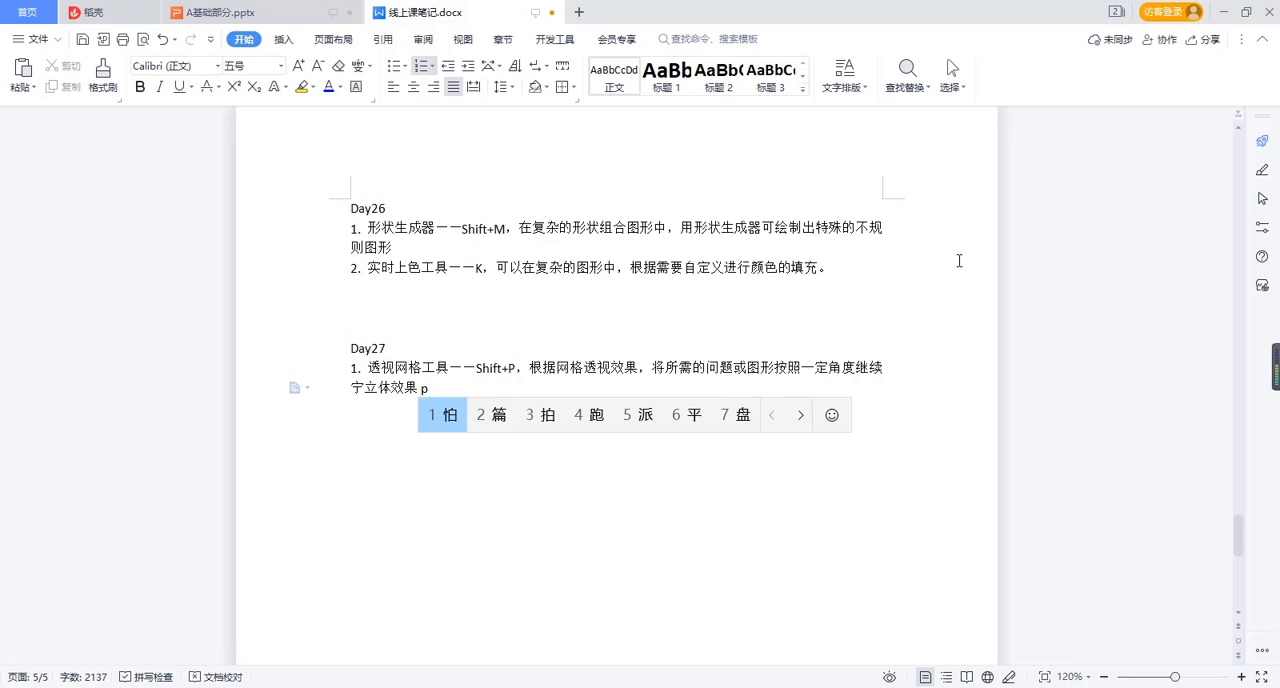
text(injie)
key(space)
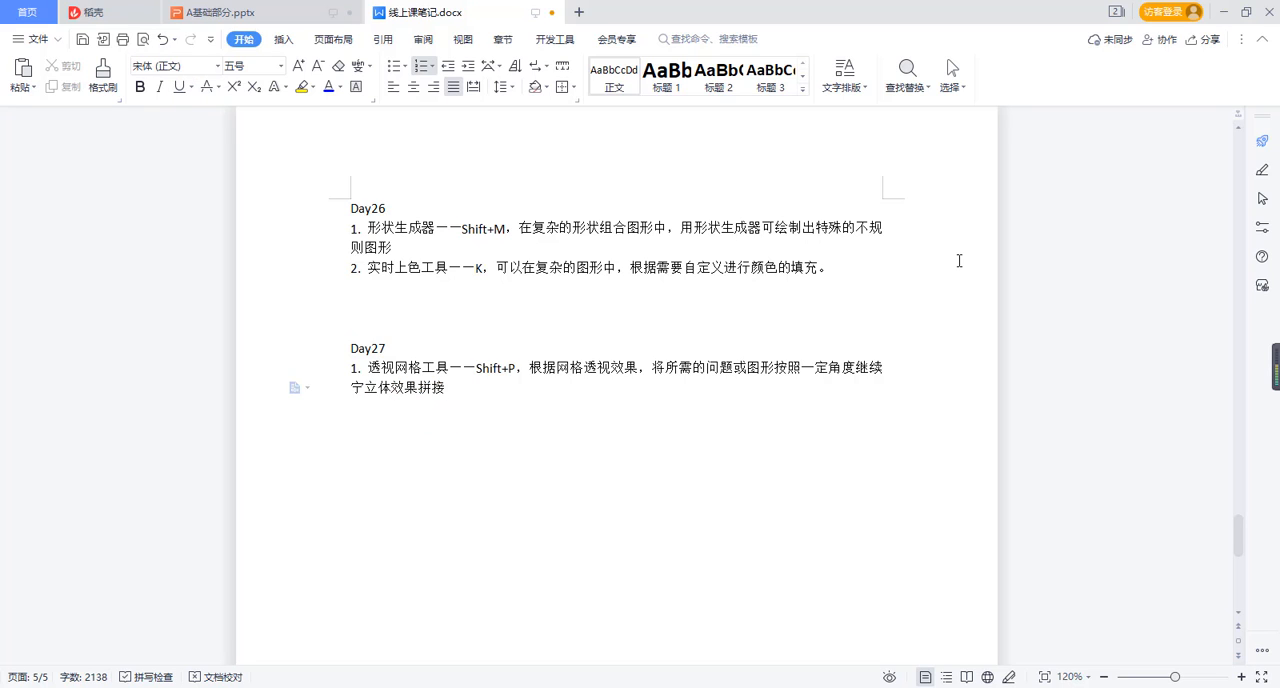
text(。zhi'zuo'shi)
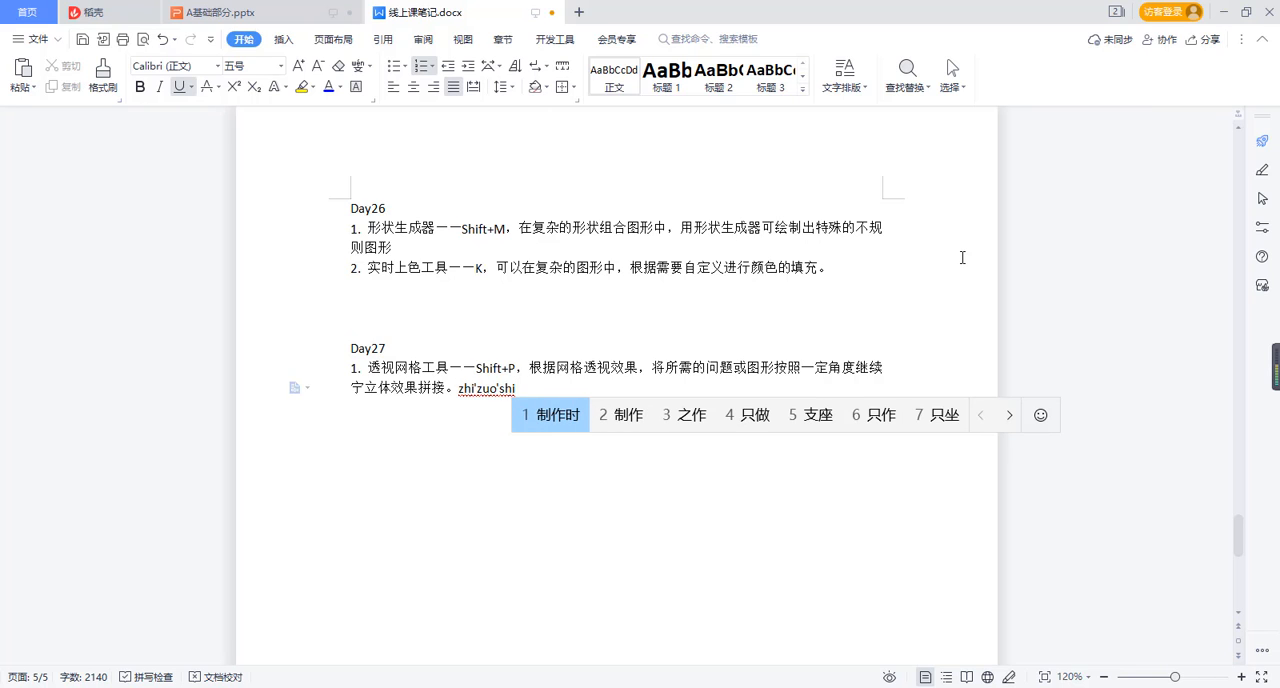
Begin a second sentence in Day27 item 1 with "制作时要点击左上角的位置图".
key(space)
text(yao)
key(space)
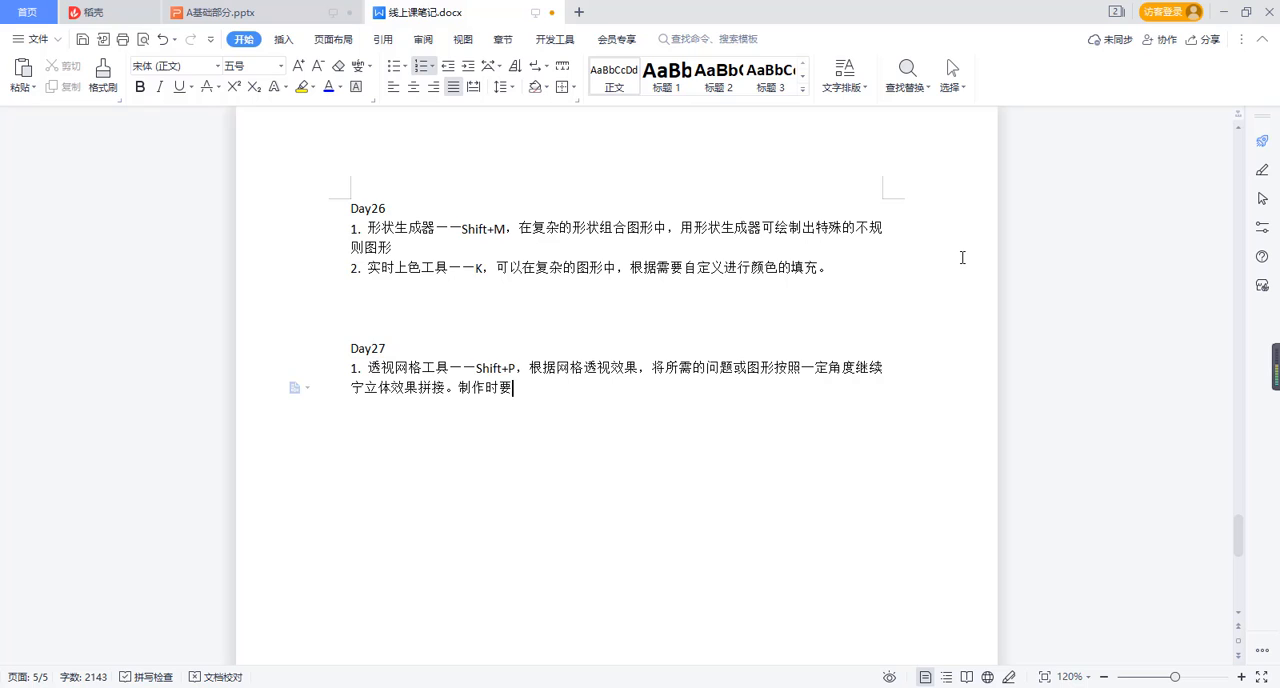
text(dianji)
key(space)
text(zuoshangjiao)
key(space)
text(de)
key(space)
text(weizhitu)
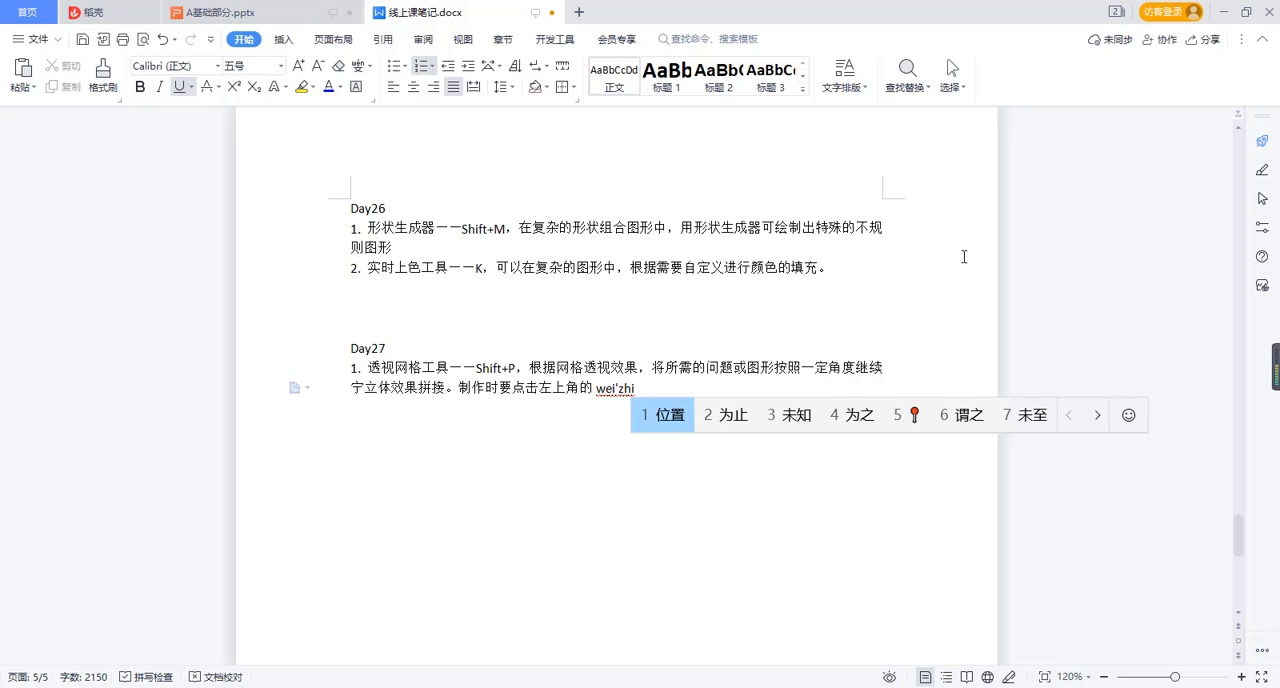
key(space)
Complete the second sentence of Day27 item 1 with "来选择透视的面。".
text(lai)
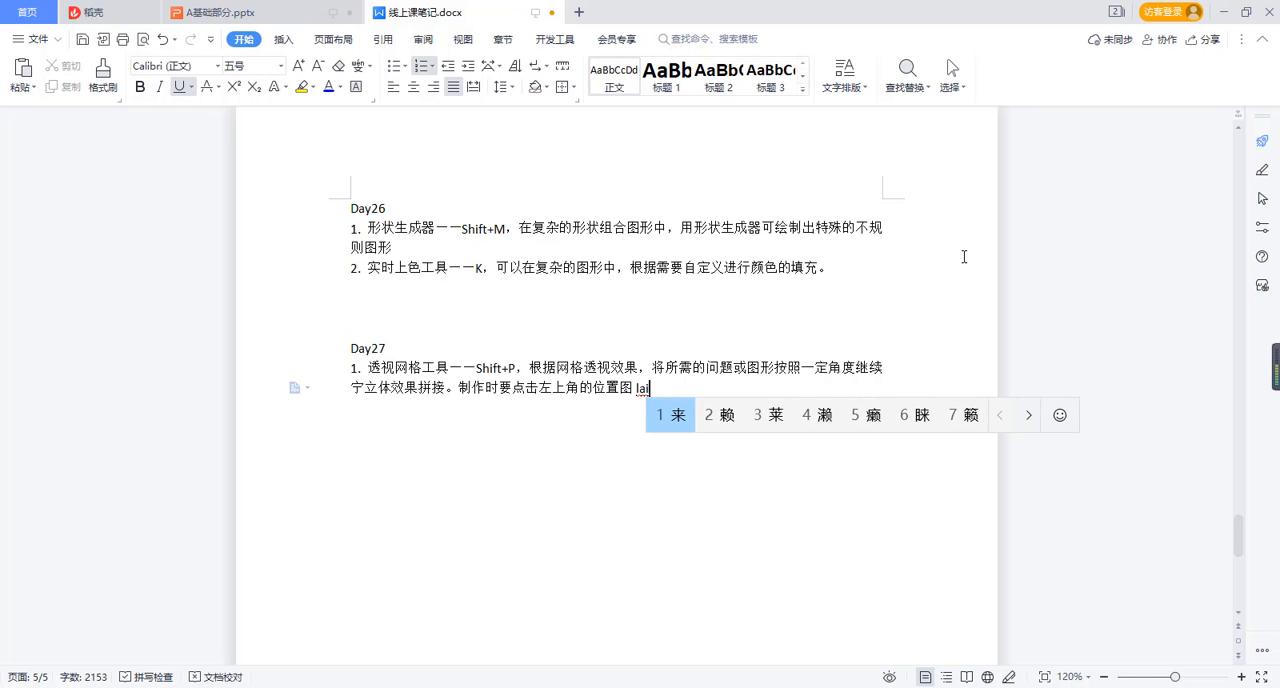
key(space)
text(xuanze)
key(space)
text(t)
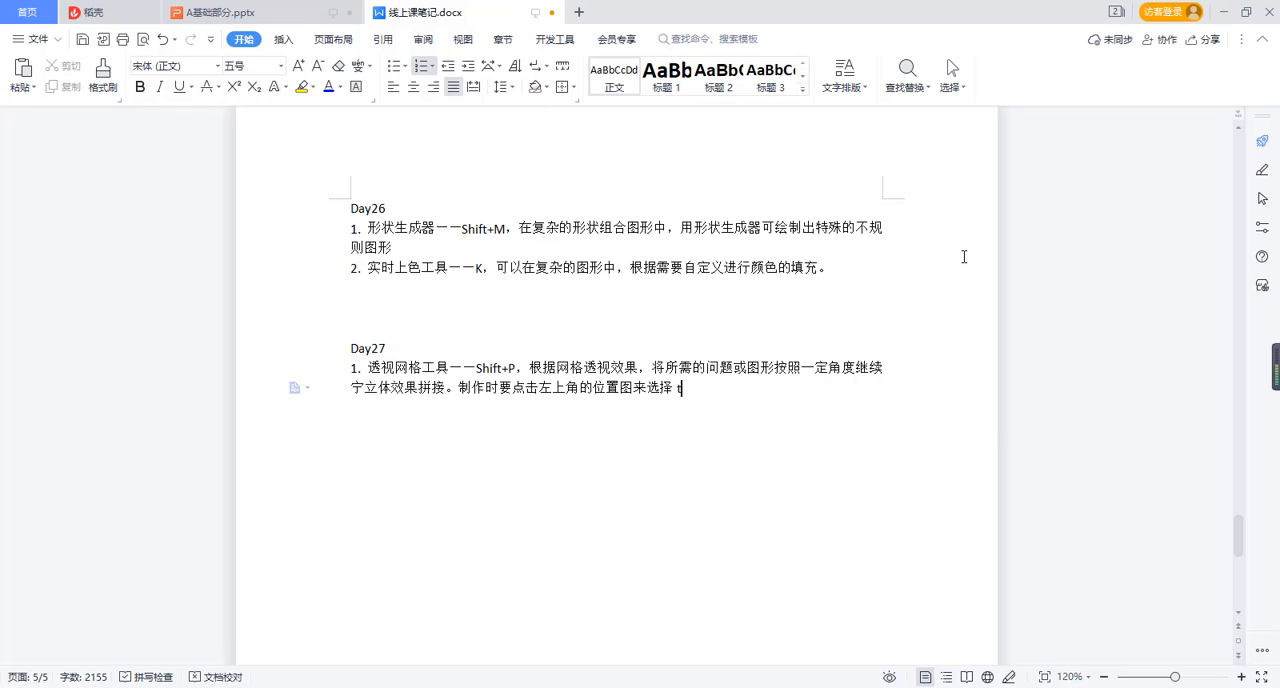
text(oushi)
key(space)
text(d)
key(space)
text(mi)
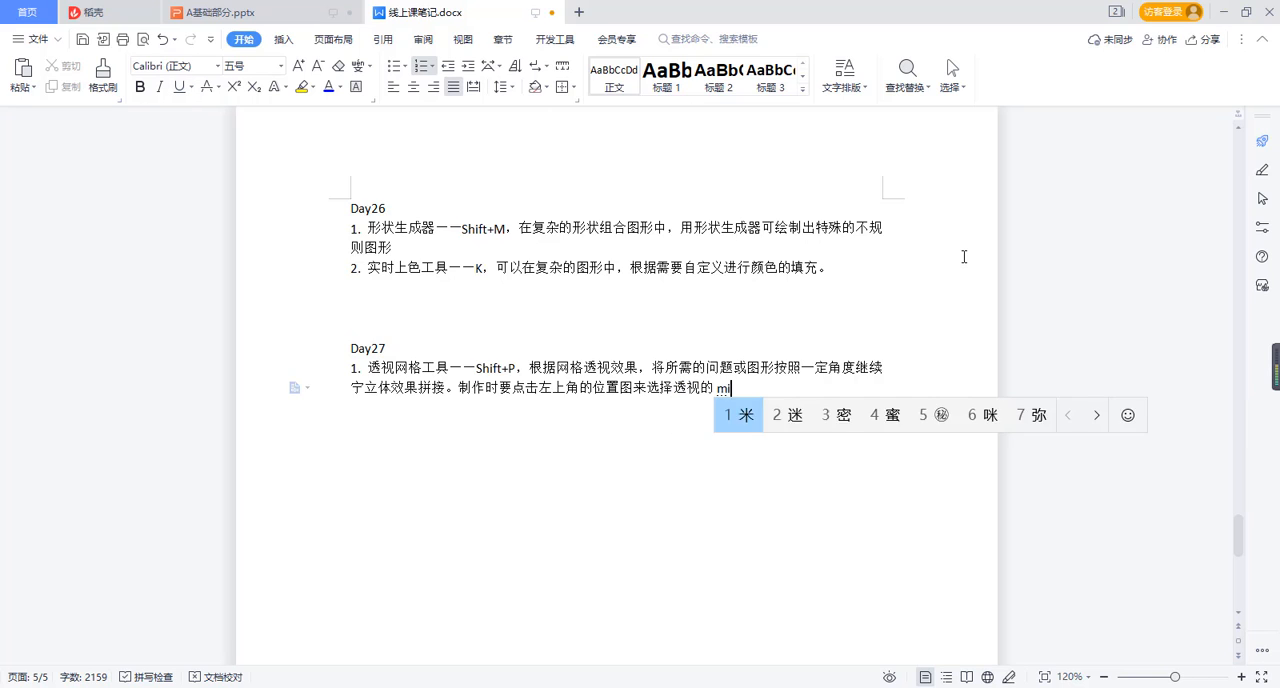
text(an)
key(space)
text(。)
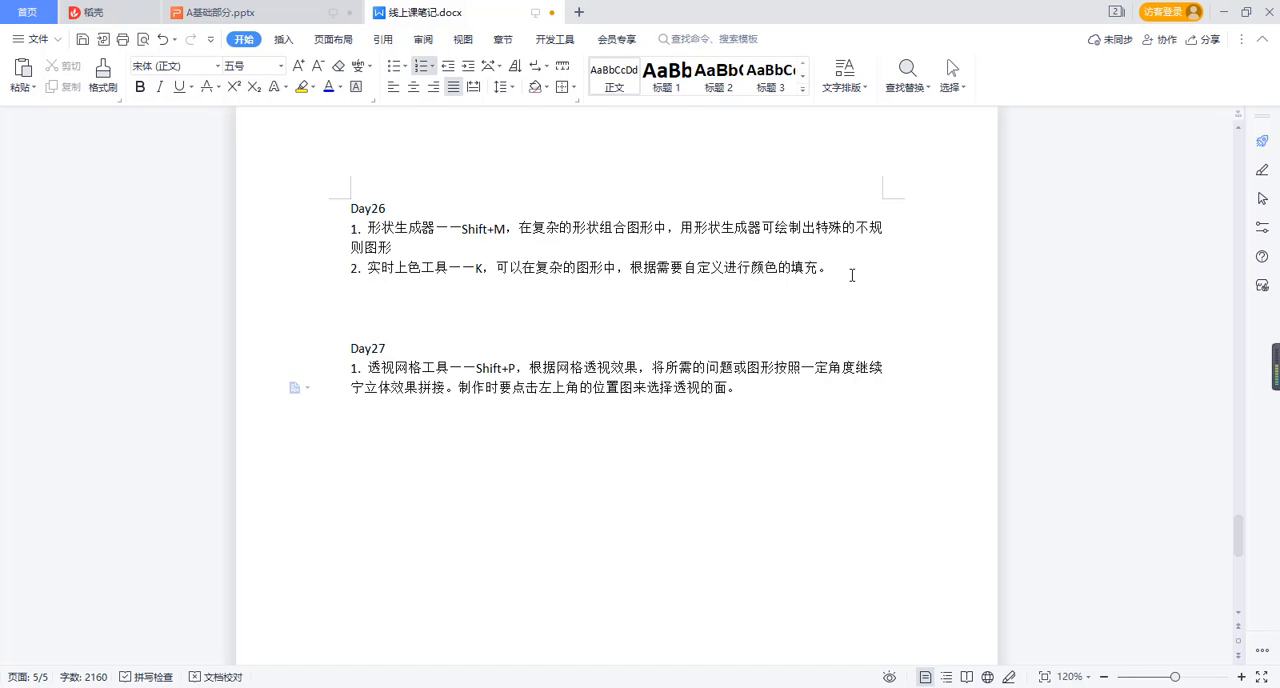
Add item 2 to the Day27 notes, starting with "透视选区工具——Shift+V".
key(Return)
text(透视)
text(选取)
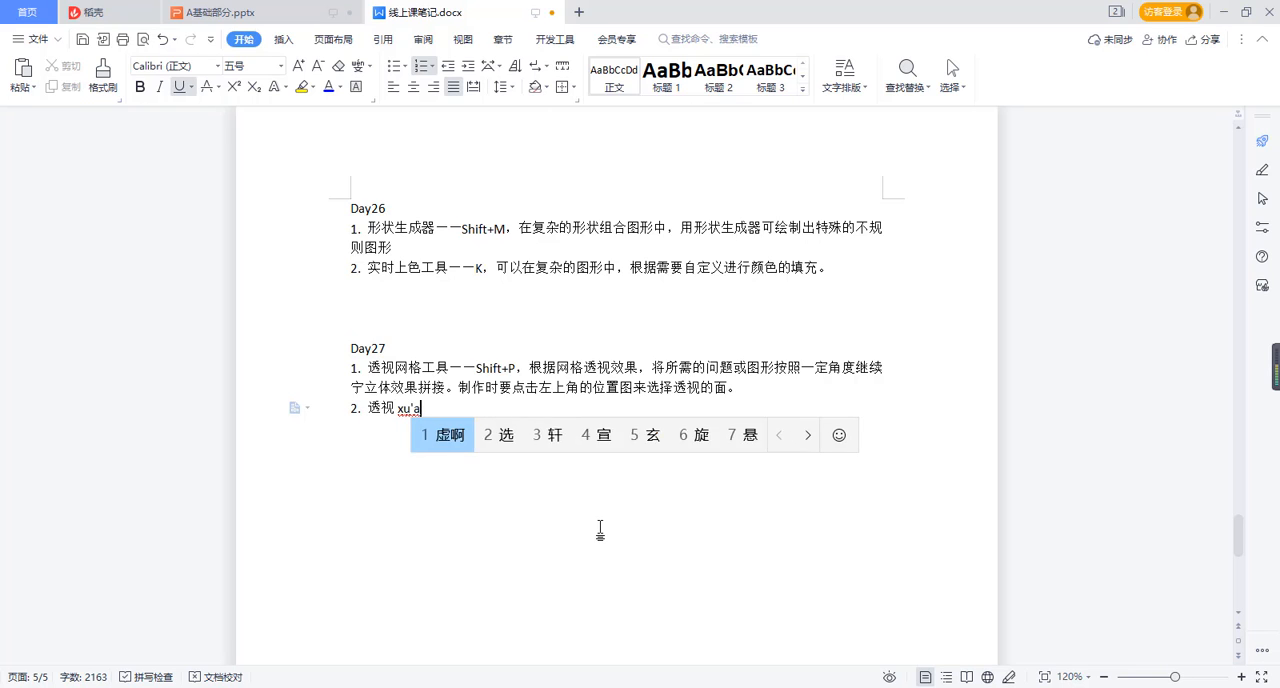
key(BackSpace)
text(qu)
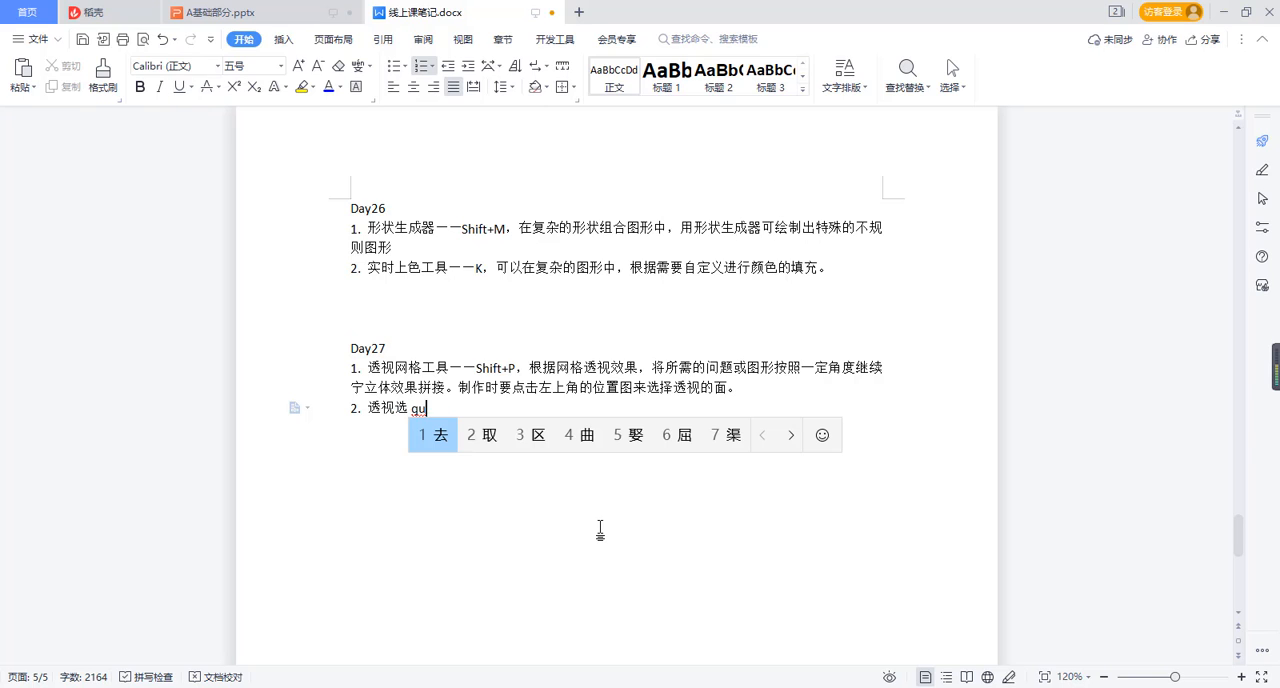
text(3gongju)
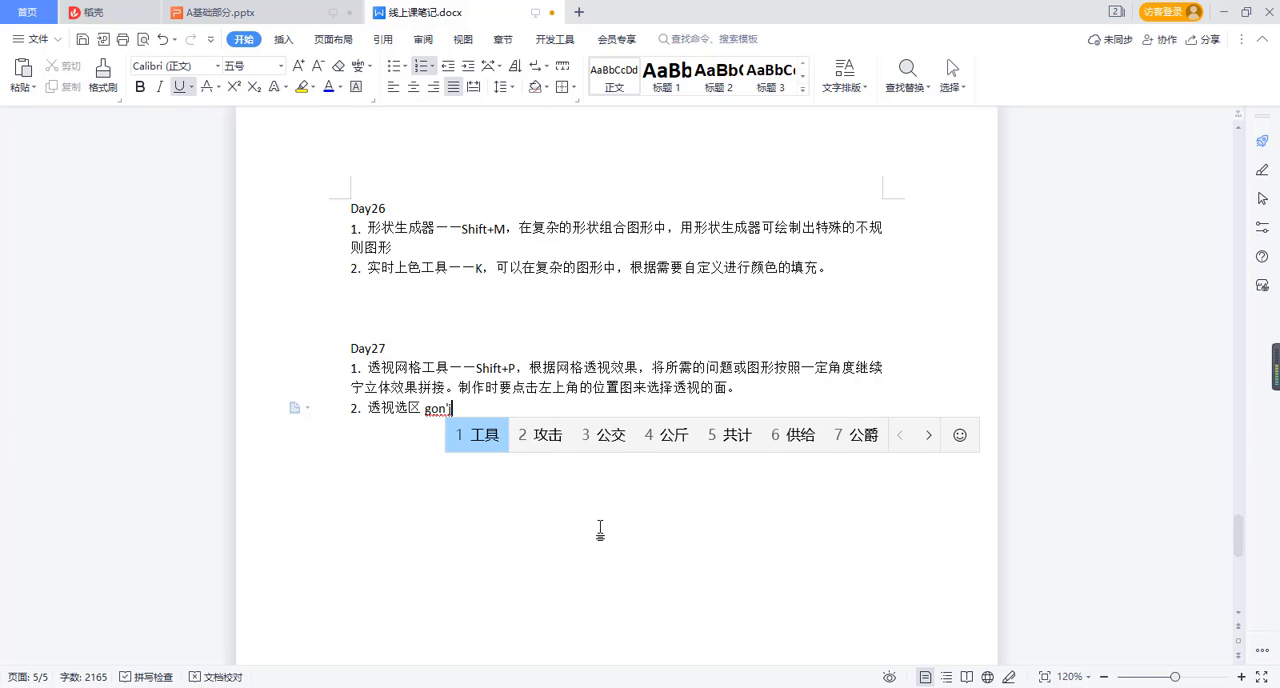
key(space)
text(——)
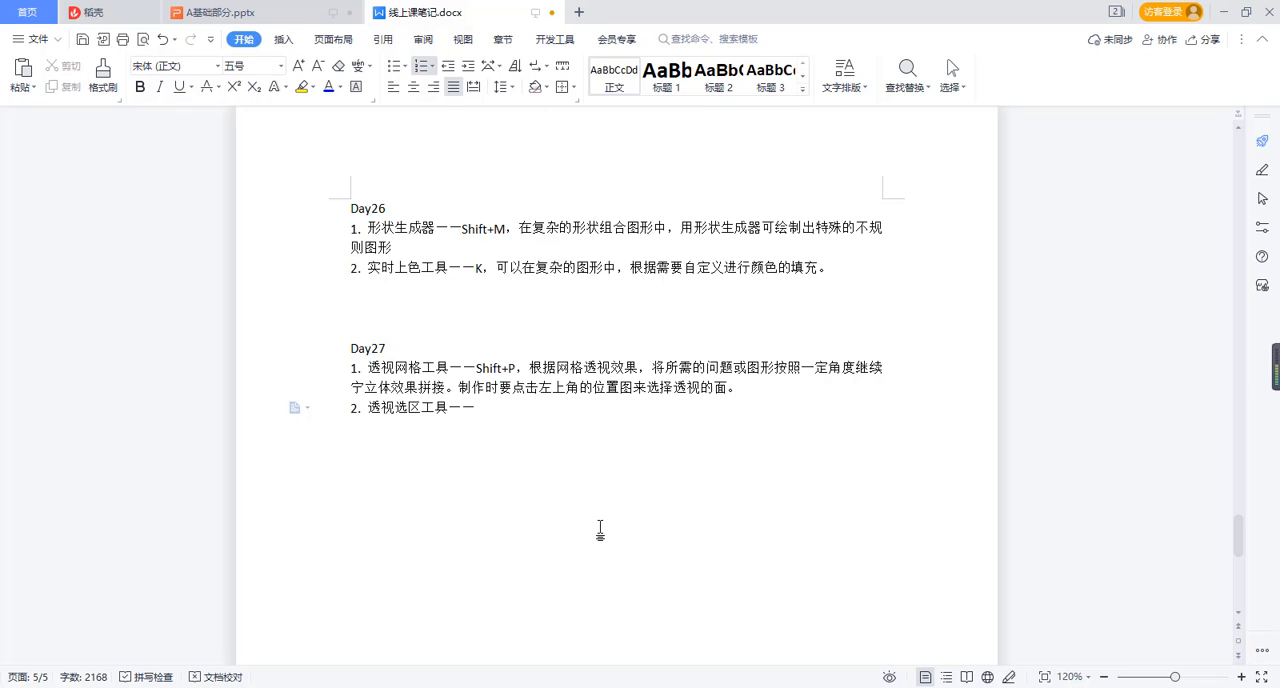
text(Shift)
key(Return)
text(+V)
key(Return)
Continue item 2 of the Day27 notes with "，用于点选要进行".
text(，yongyu)
key(space)
text(dianxue)
key(space)
key(BackSpace)
key(BackSpace)
text(dianxua)
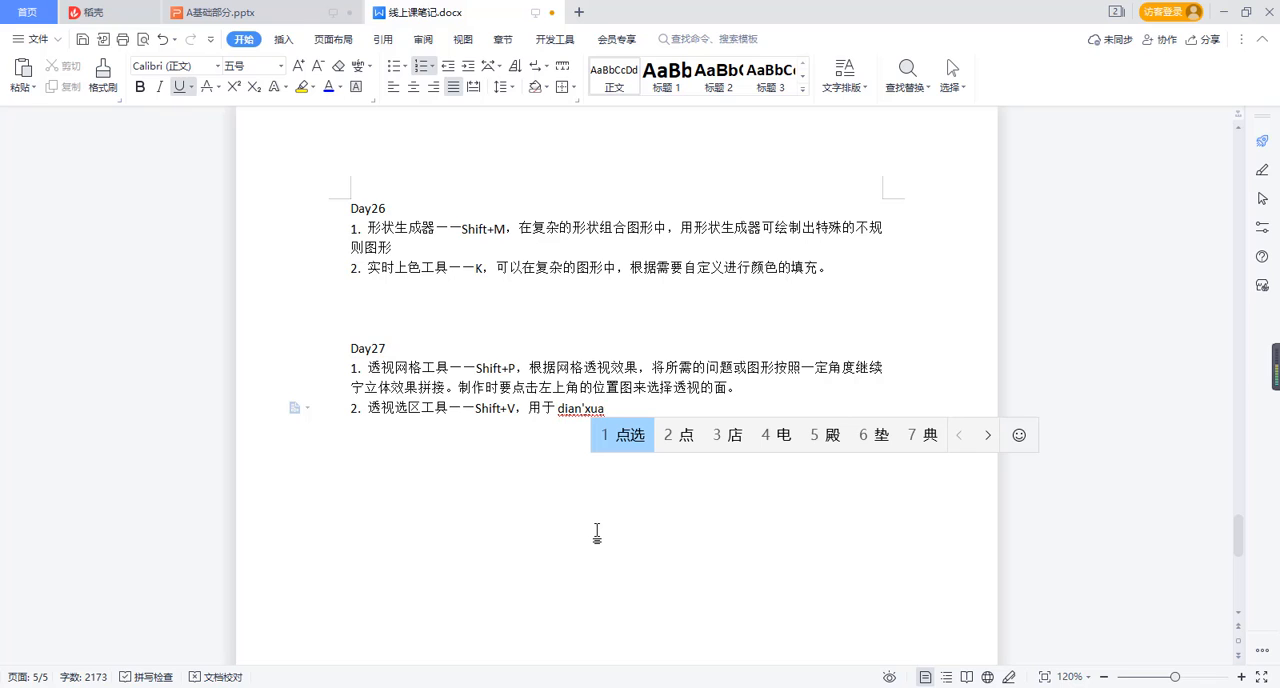
text(n)
key(space)
text(yao)
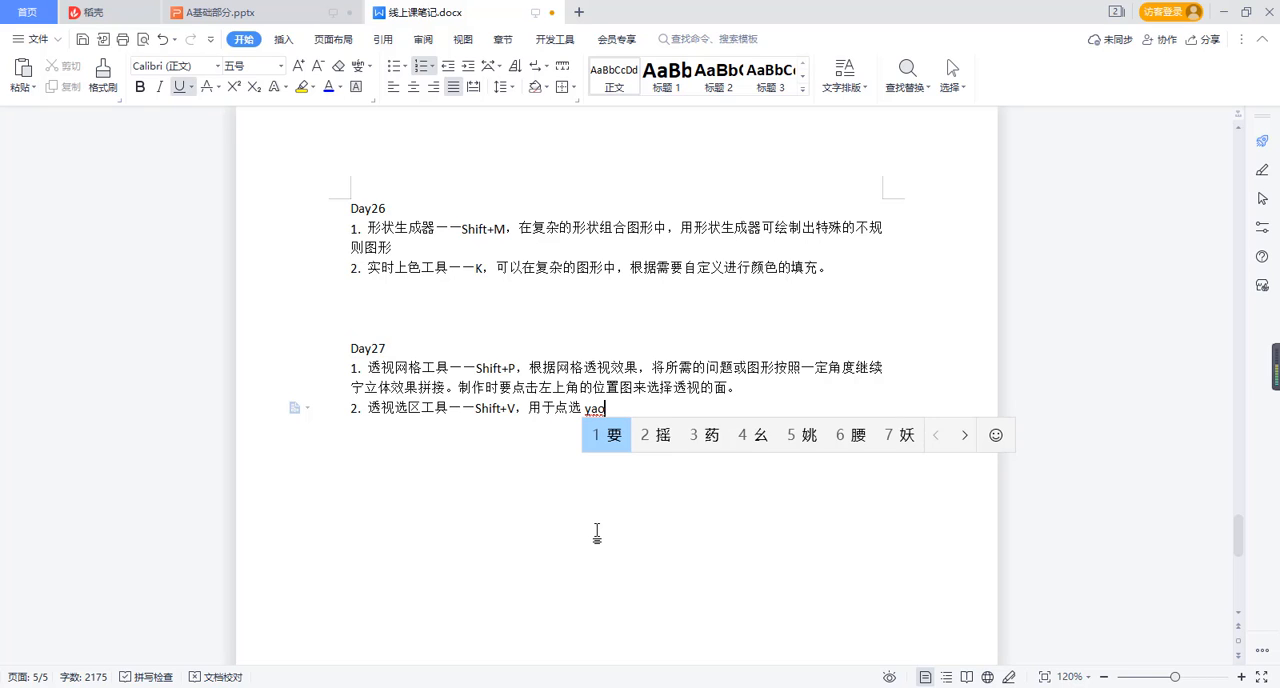
key(space)
text(jinxing)
key(space)
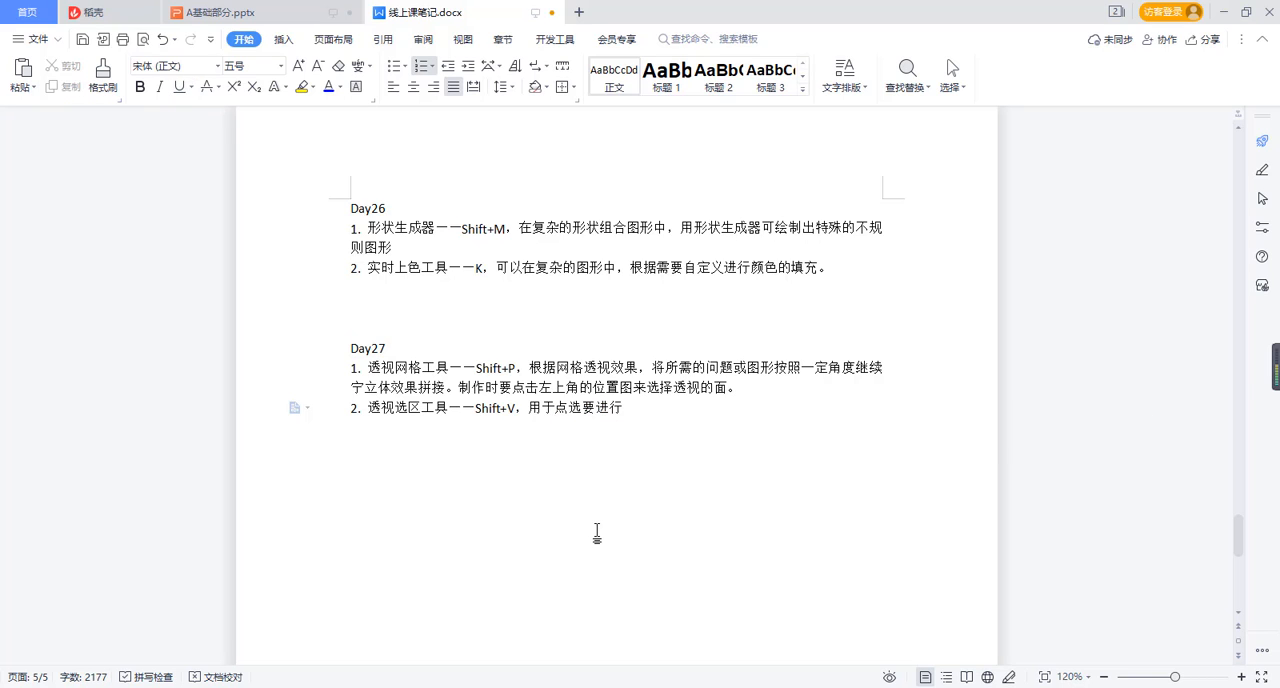
Complete item 2 of the Day27 notes with "透视变形的图形或文字。".
text(tou'shi)
key(space)
text(bianxing)
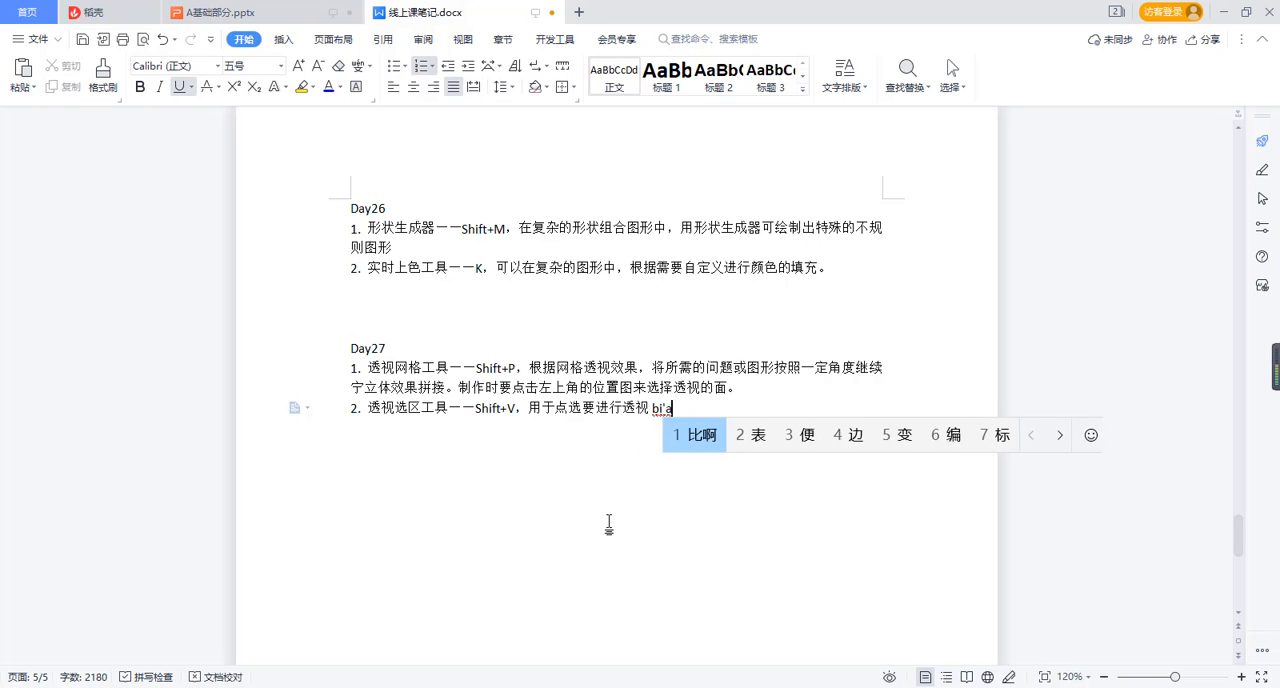
key(space)
text(de)
key(space)
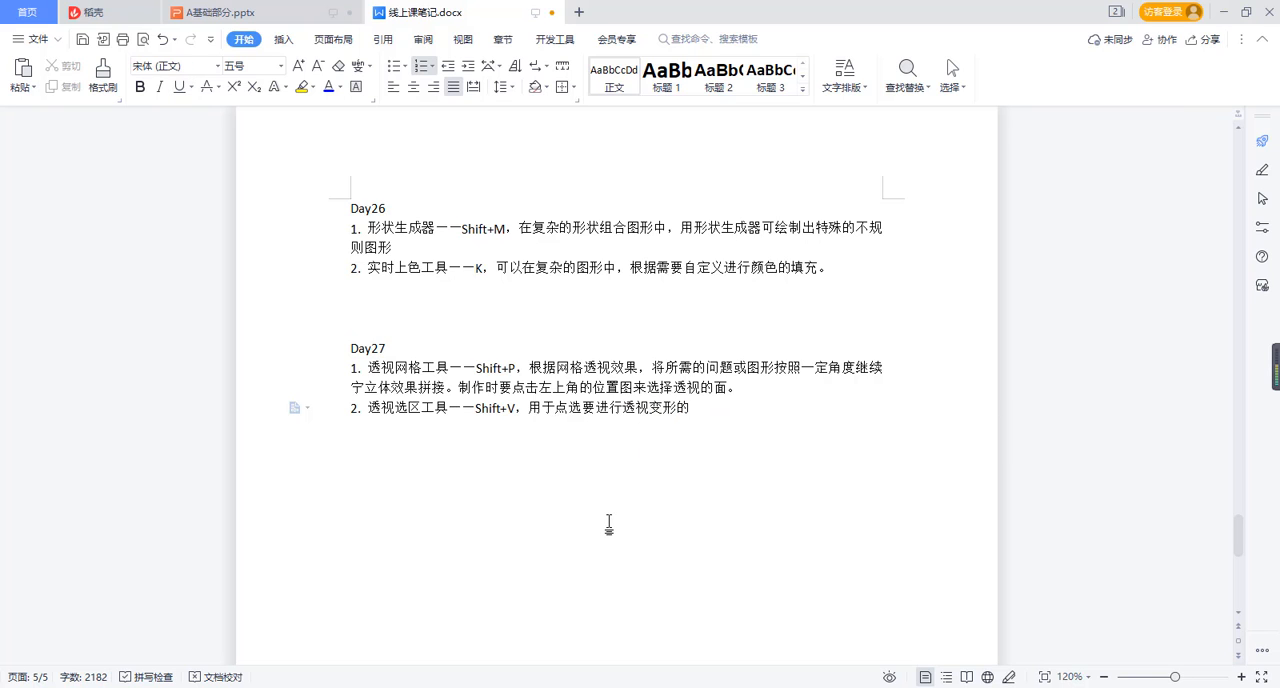
text(tuxing)
key(space)
text(huo)
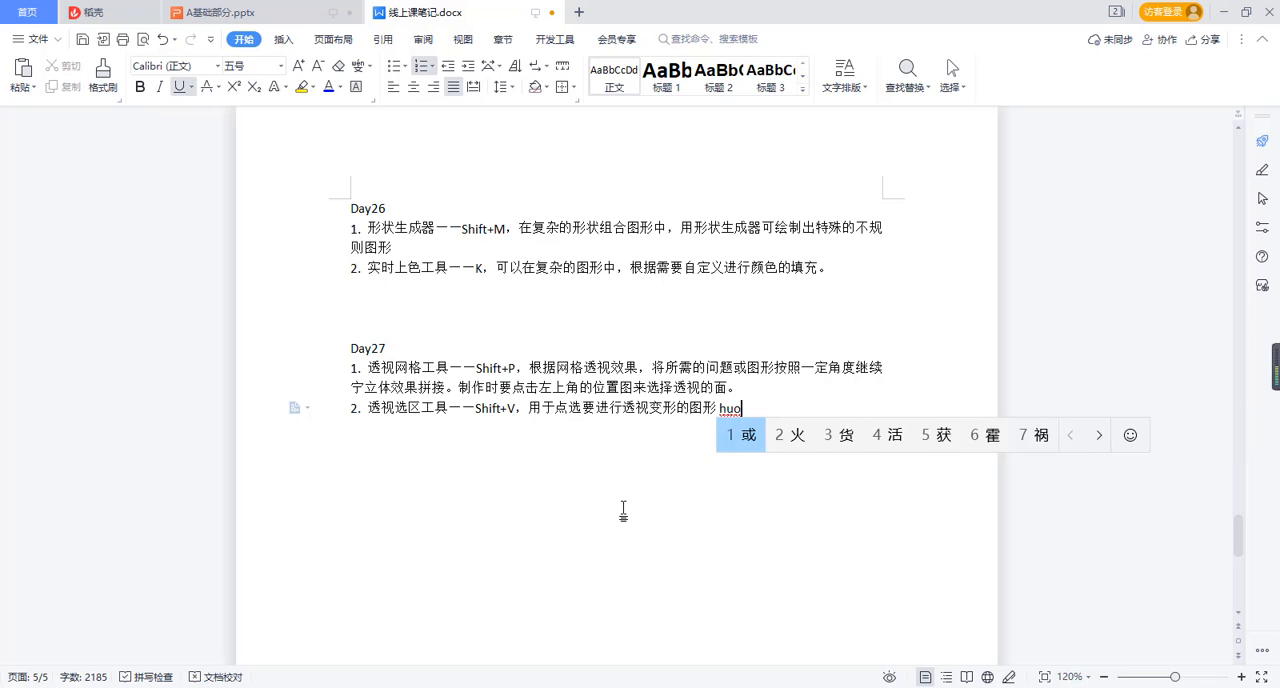
key(space)
text(wenzi)
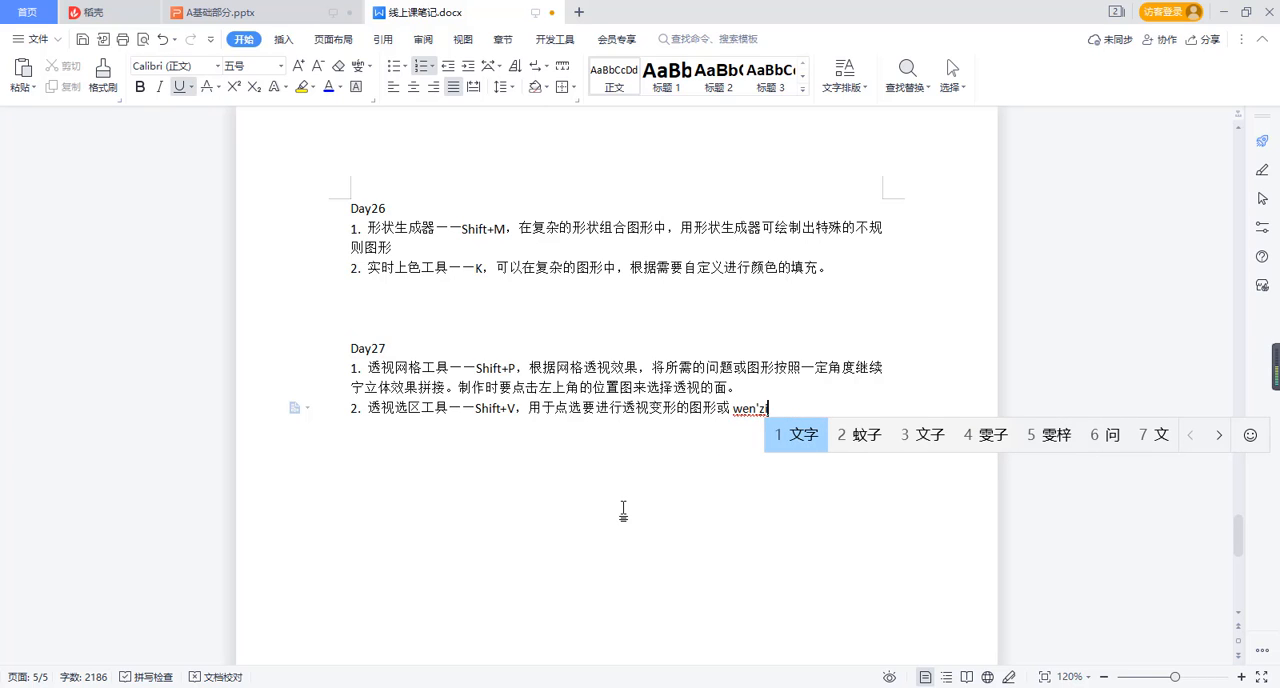
key(space)
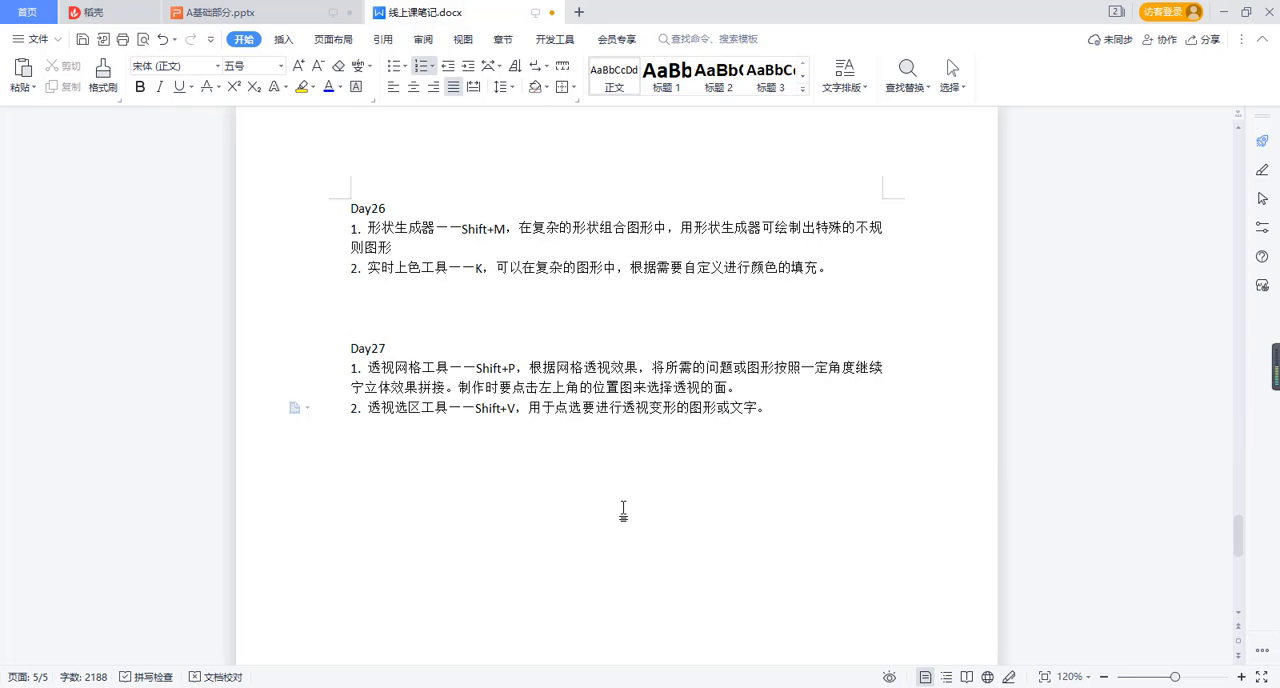